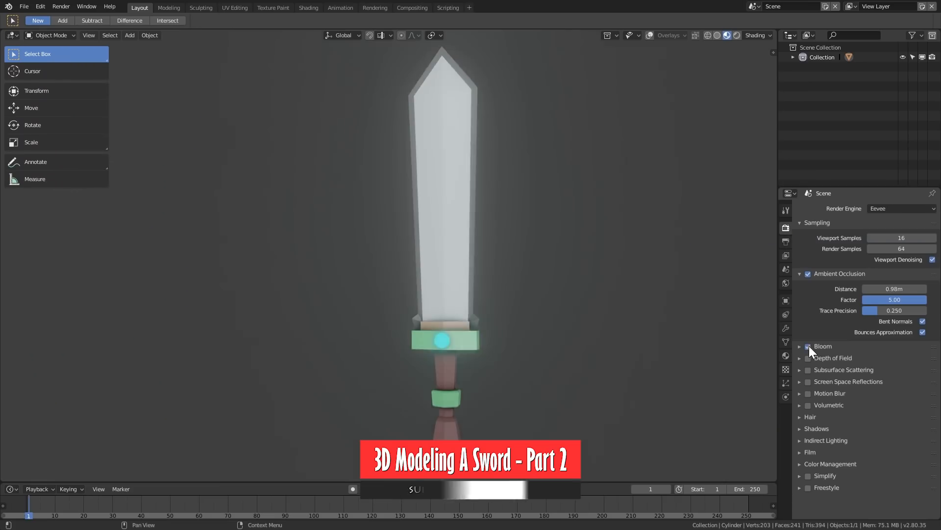
pyautogui.click(798, 348)
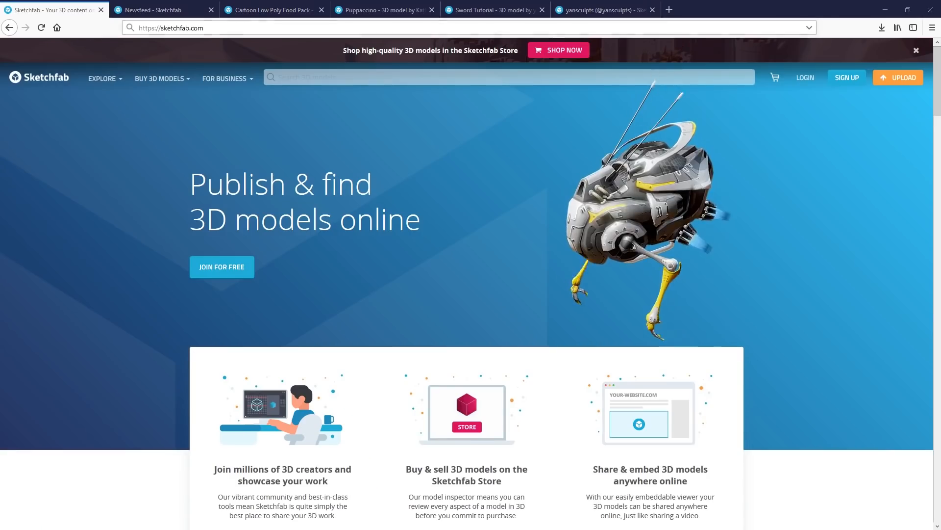
pyautogui.click(290, 27)
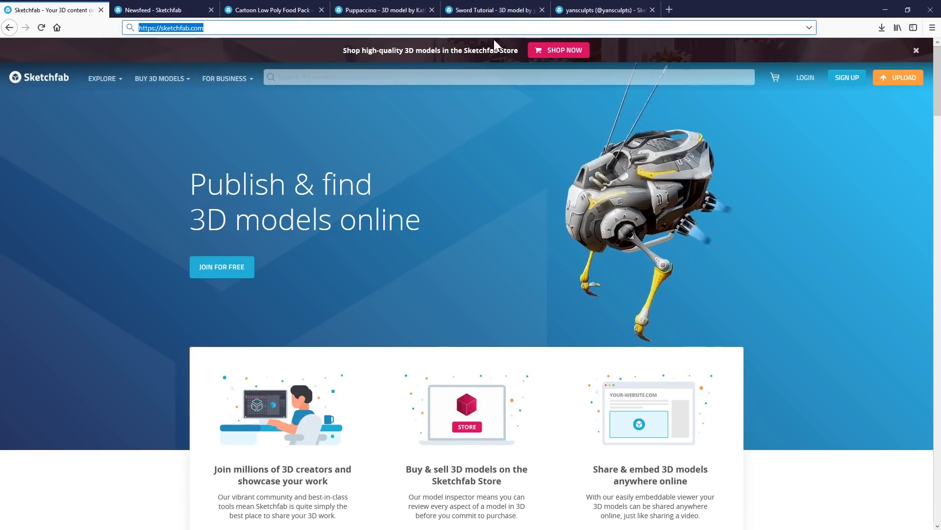
pyautogui.moveTo(390, 246); pyautogui.dragTo(356, 247)
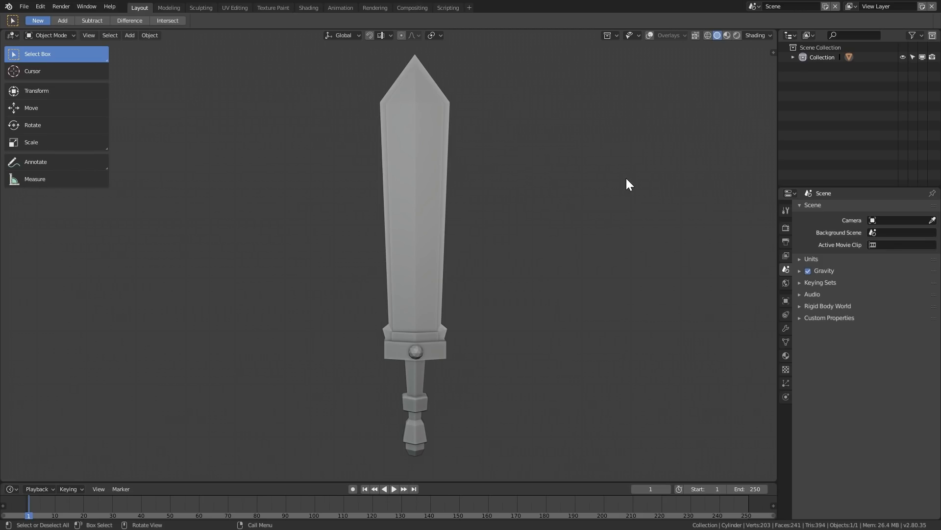
# Create a new material on the sword and add five more empty material slots
pyautogui.click(787, 356)
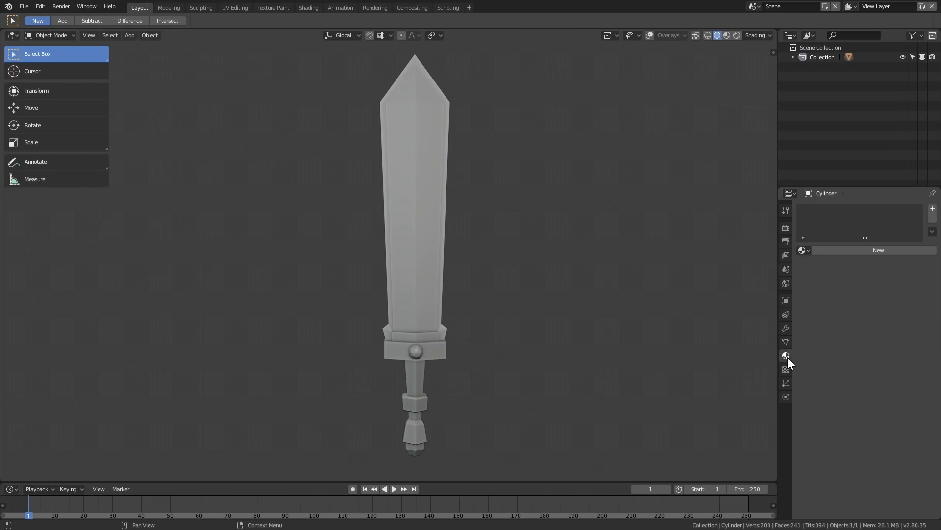
pyautogui.click(855, 250)
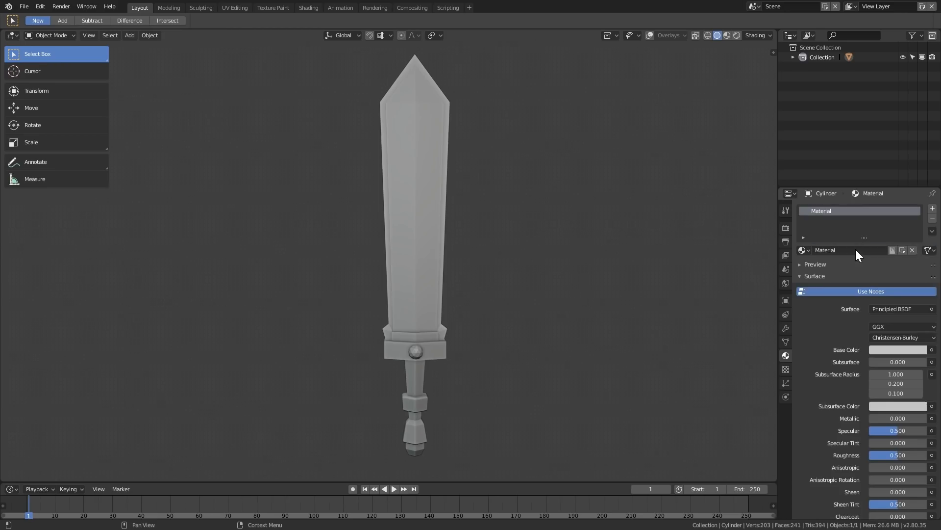
pyautogui.click(934, 209)
pyautogui.click(933, 209)
pyautogui.click(934, 209)
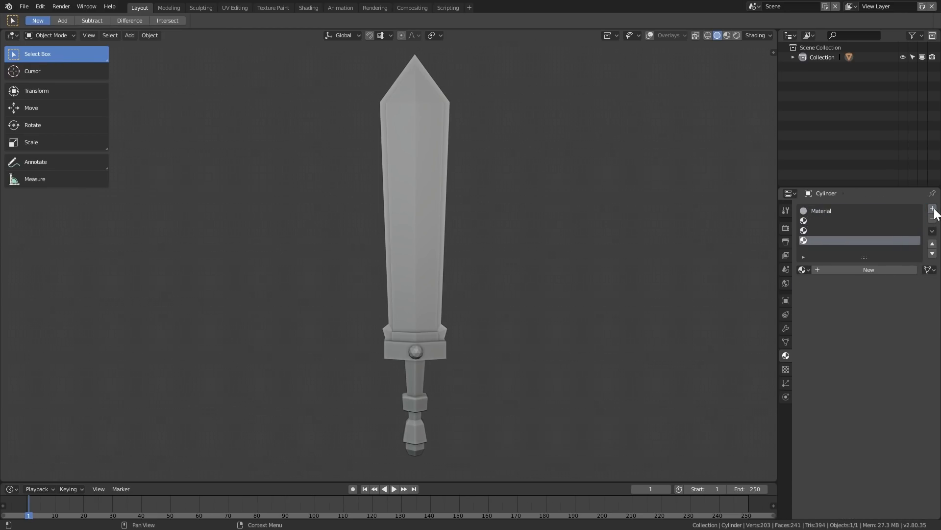
pyautogui.click(934, 209)
pyautogui.click(934, 210)
pyautogui.scroll(1, 863, 229)
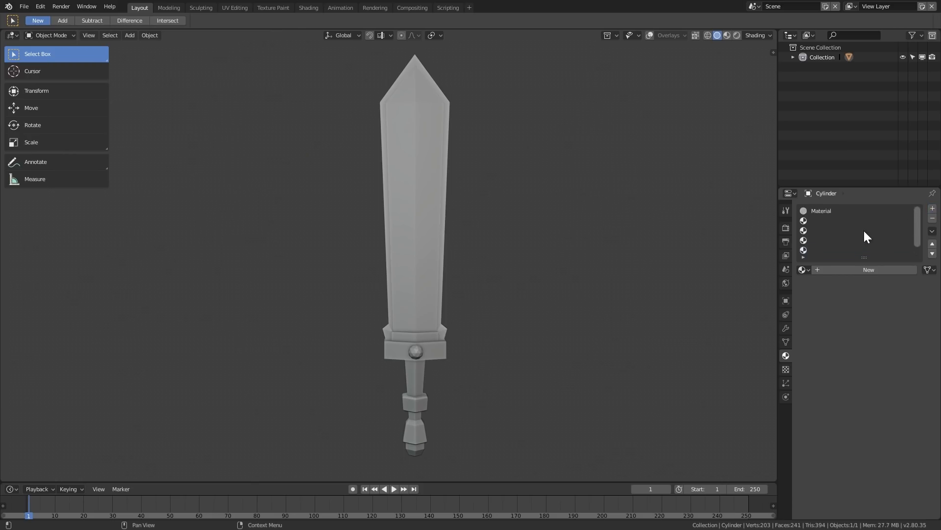
# Rename the material in the first slot as gre
pyautogui.click(825, 212)
pyautogui.click(837, 269)
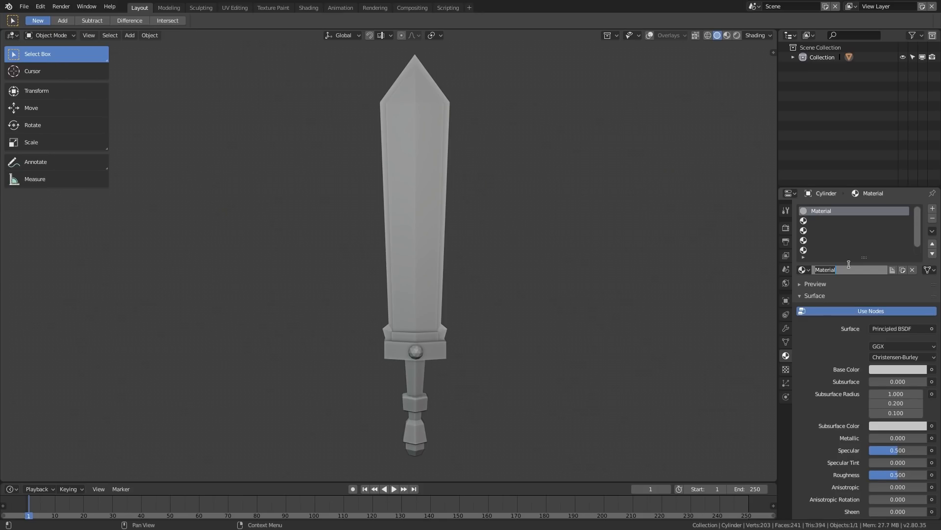
pyautogui.write('gre')
pyautogui.press('Return')
# Create a material in the second slot and name it dark
pyautogui.click(823, 222)
pyautogui.click(831, 267)
pyautogui.click(832, 270)
pyautogui.write('dark')
pyautogui.press('Return')
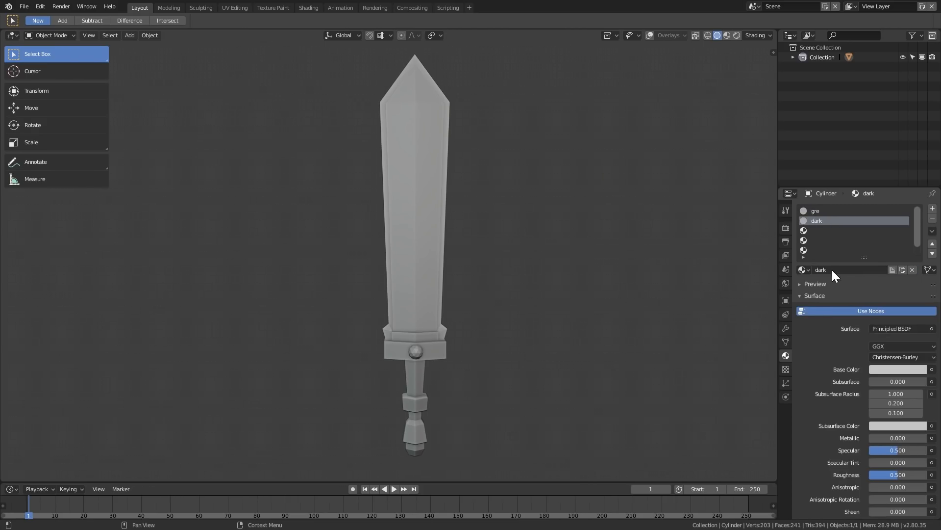
# Create a material in the third slot and name it yello
pyautogui.click(819, 229)
pyautogui.click(829, 269)
pyautogui.click(841, 270)
pyautogui.write('yello')
pyautogui.press('Return')
# Create a material in the fourth slot and name it gree
pyautogui.click(819, 240)
pyautogui.click(833, 269)
pyautogui.click(840, 270)
pyautogui.write('gree')
pyautogui.press('Return')
# Create a new material in the fifth slot
pyautogui.click(827, 251)
pyautogui.click(829, 269)
pyautogui.click(835, 271)
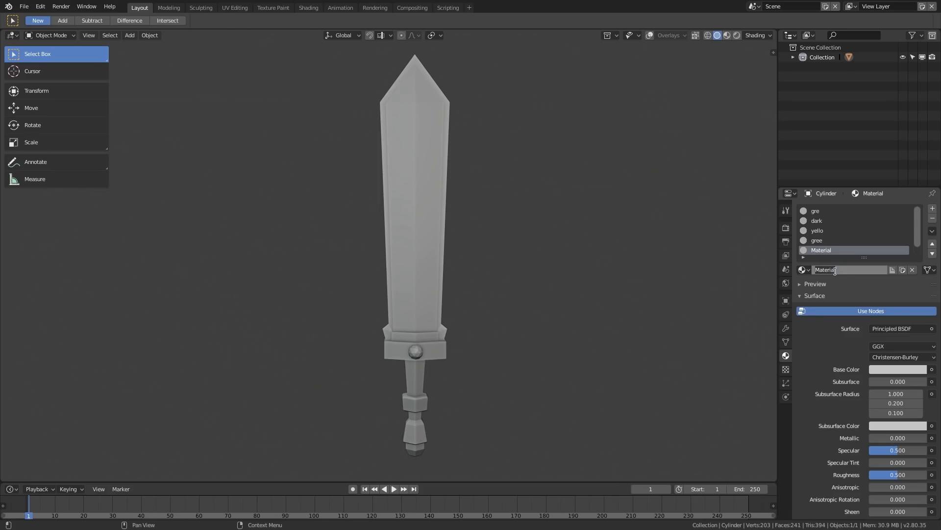
# Rename the first slot's material as grey
pyautogui.click(819, 210)
pyautogui.click(840, 270)
pyautogui.write('grey')
pyautogui.press('Return')
# Rename the third slot's material as yellow and the fourth slot's material as green
pyautogui.click(826, 230)
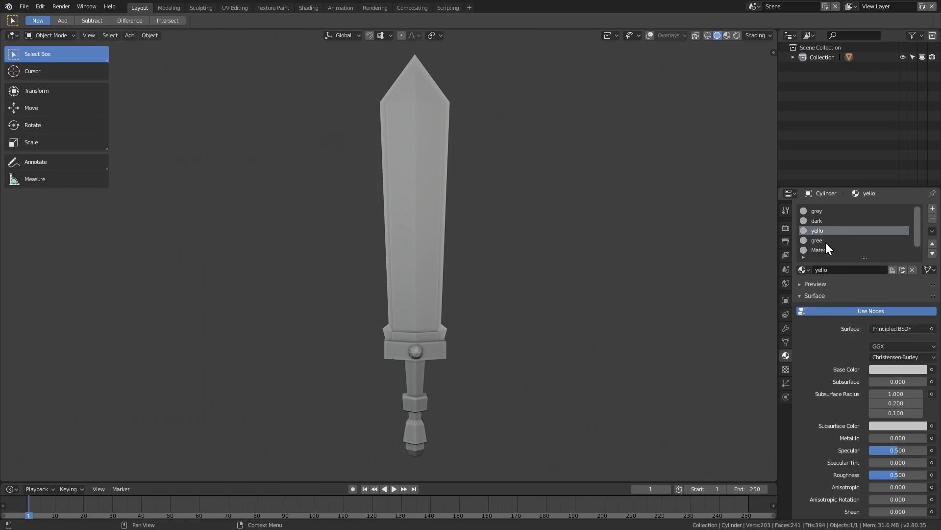
pyautogui.click(845, 265)
pyautogui.write('yellow')
pyautogui.press('Return')
pyautogui.click(828, 242)
pyautogui.click(845, 269)
pyautogui.write('green')
pyautogui.press('Return')
# Rename the fifth slot's material as blue
pyautogui.click(826, 251)
pyautogui.click(843, 269)
pyautogui.write('blue')
pyautogui.press('Return')
# Create a material in the sixth slot and name it brown
pyautogui.scroll(-1, 869, 240)
pyautogui.click(837, 251)
pyautogui.click(839, 269)
pyautogui.click(844, 269)
pyautogui.write('brow')
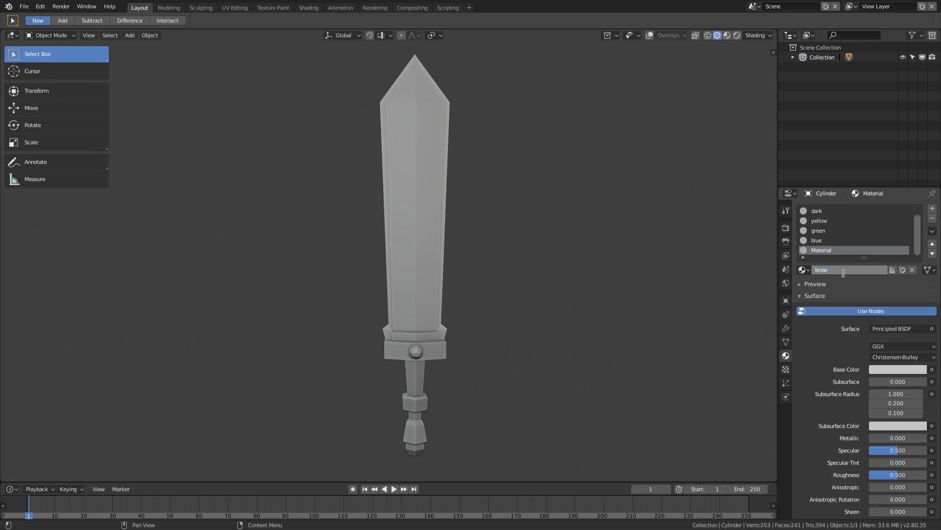
pyautogui.press('Return')
pyautogui.scroll(1, 832, 245)
pyautogui.moveTo(483, 270)
pyautogui.mouseDown(button='middle')
pyautogui.moveTo(520, 258)
pyautogui.moveTo(469, 260)
pyautogui.mouseUp(button='middle')
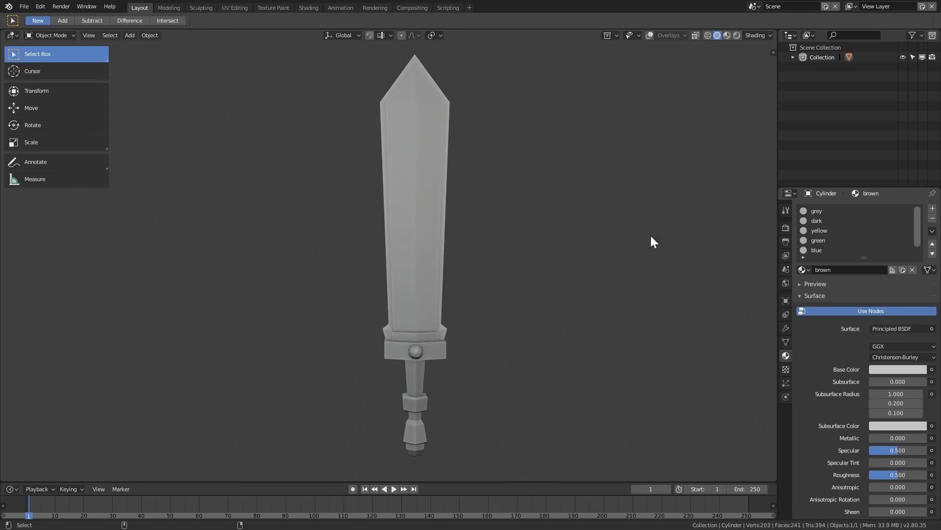
pyautogui.click(809, 210)
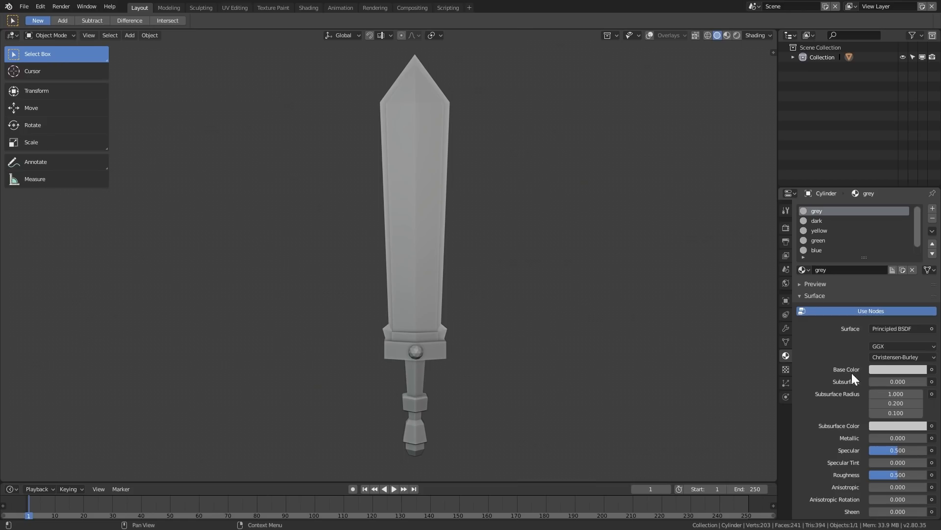
pyautogui.scroll(-4, 820, 384)
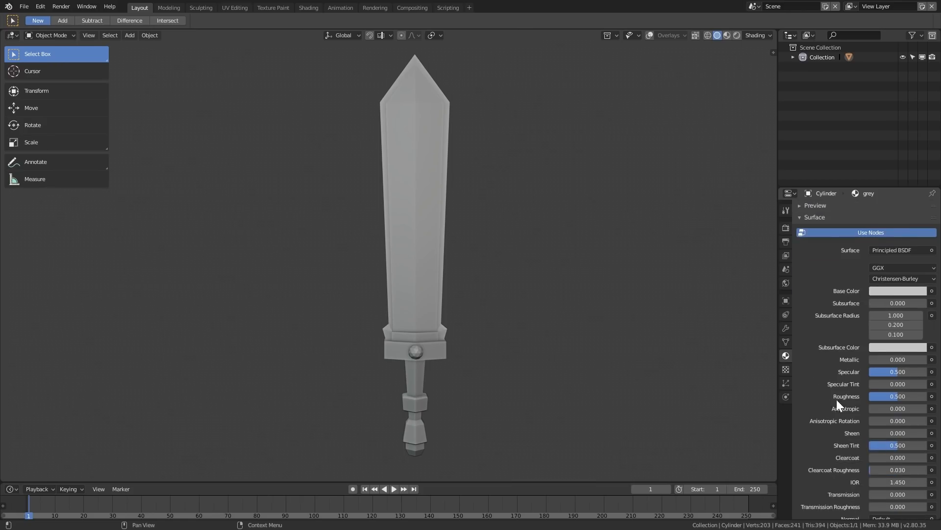
pyautogui.scroll(4, 834, 412)
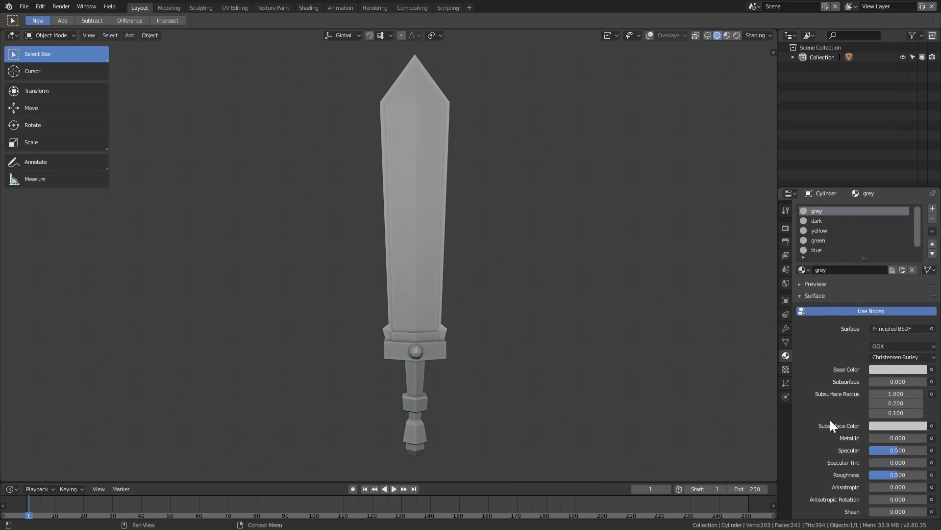
# Darken the dark material's base color to a neutral grey with RGB values of about 0.103
pyautogui.click(815, 221)
pyautogui.click(896, 371)
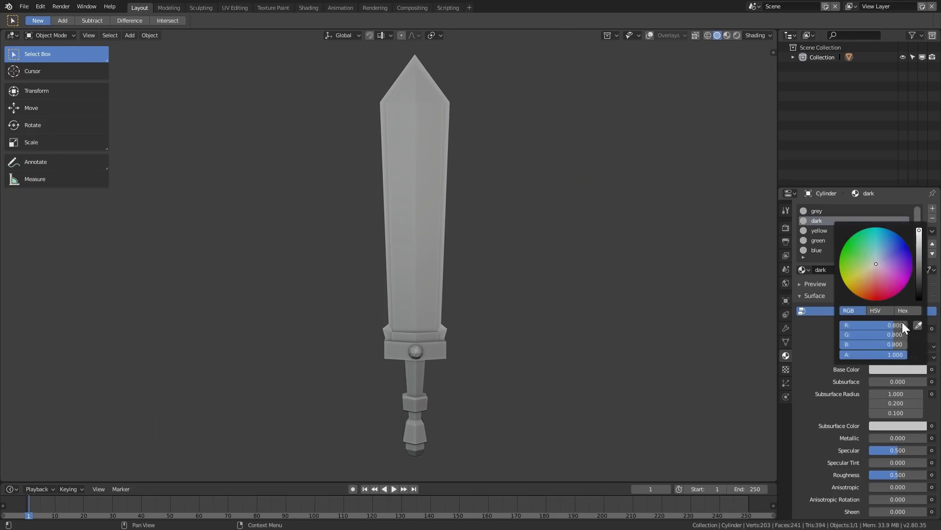
pyautogui.moveTo(919, 233); pyautogui.dragTo(919, 260)
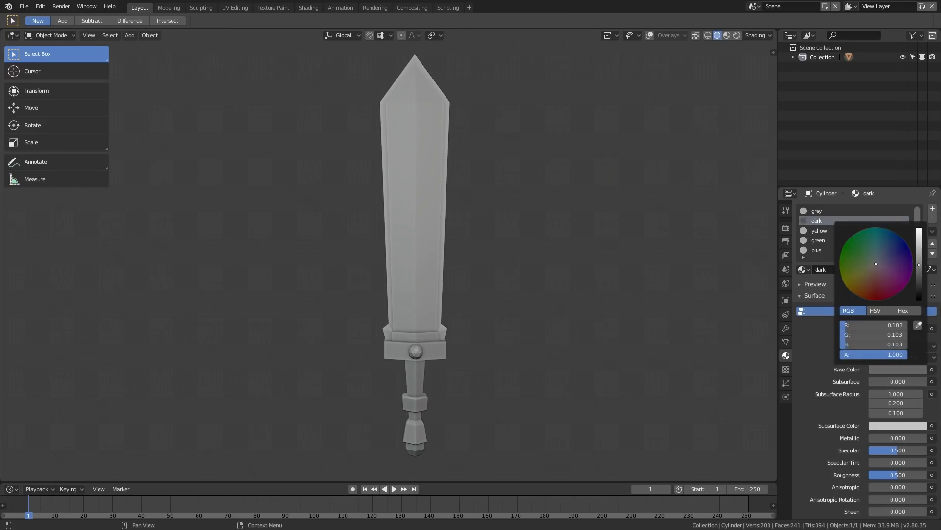
# Set the yellow material's base color to a muted yellow, about R 0.800, G 0.584, B 0.310
pyautogui.click(818, 232)
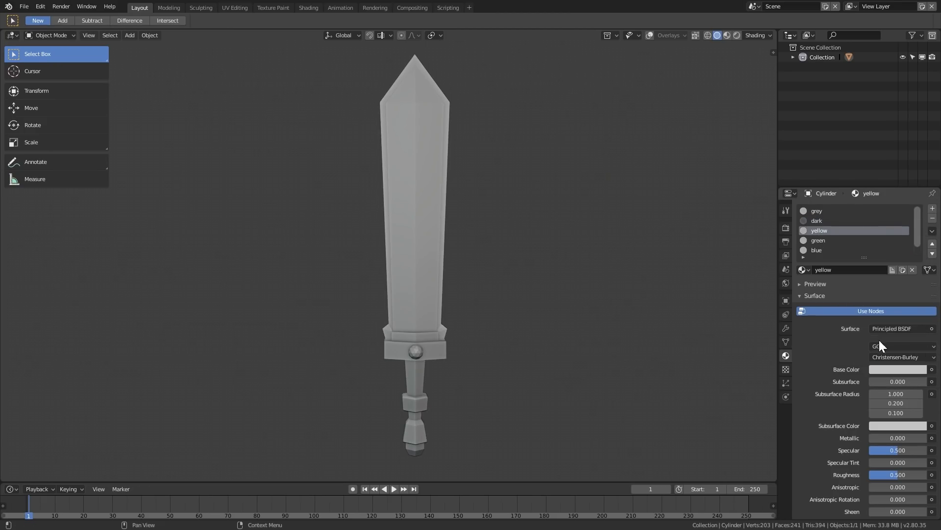
pyautogui.click(884, 370)
pyautogui.moveTo(874, 270); pyautogui.dragTo(870, 270)
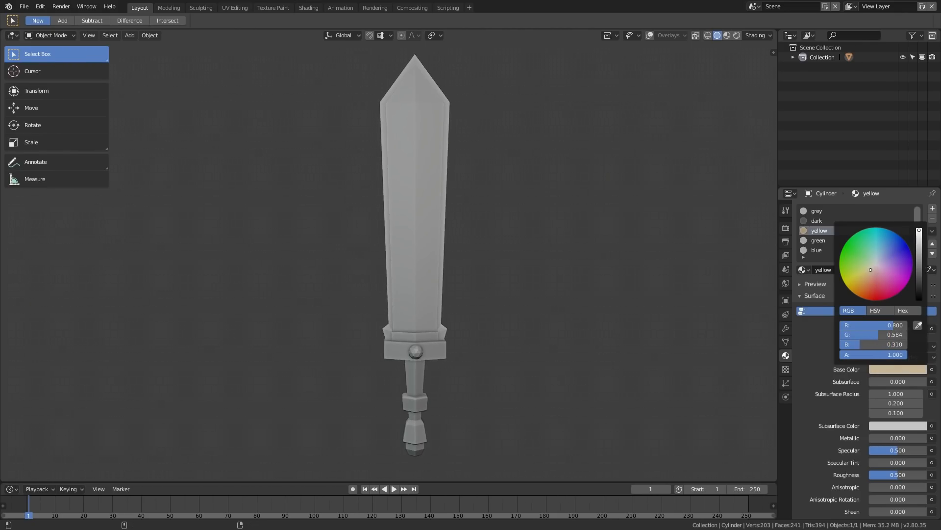
# Set the green material's base color to a soft green
pyautogui.click(827, 241)
pyautogui.click(881, 369)
pyautogui.moveTo(876, 263); pyautogui.dragTo(869, 260)
# Set the blue material's base color to a bright cyan blue, about R 0.030, G 0.592, B 0.800
pyautogui.click(817, 250)
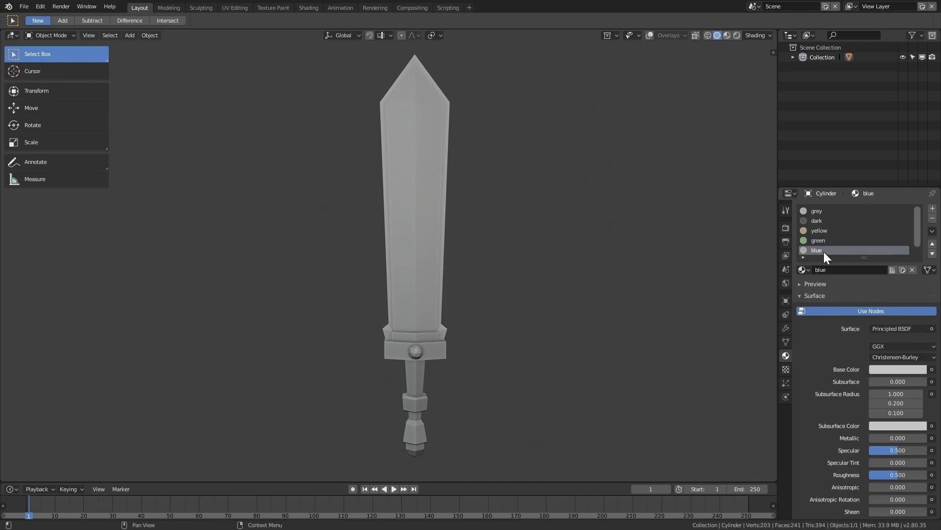
pyautogui.click(885, 370)
pyautogui.moveTo(885, 268); pyautogui.dragTo(878, 237)
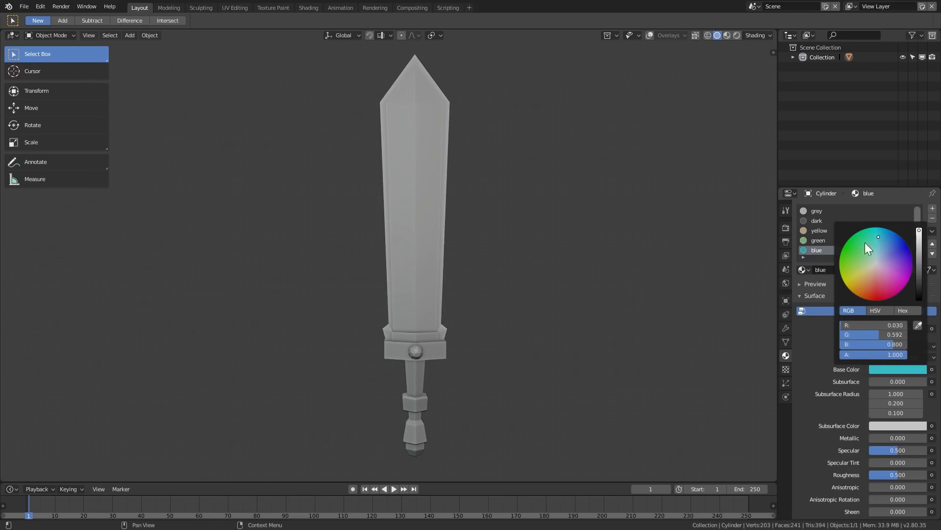
# Set the brown material's base color to a muted red and darken it to a reddish brown
pyautogui.scroll(-1, 814, 246)
pyautogui.click(816, 250)
pyautogui.click(875, 369)
pyautogui.moveTo(876, 264); pyautogui.dragTo(877, 274)
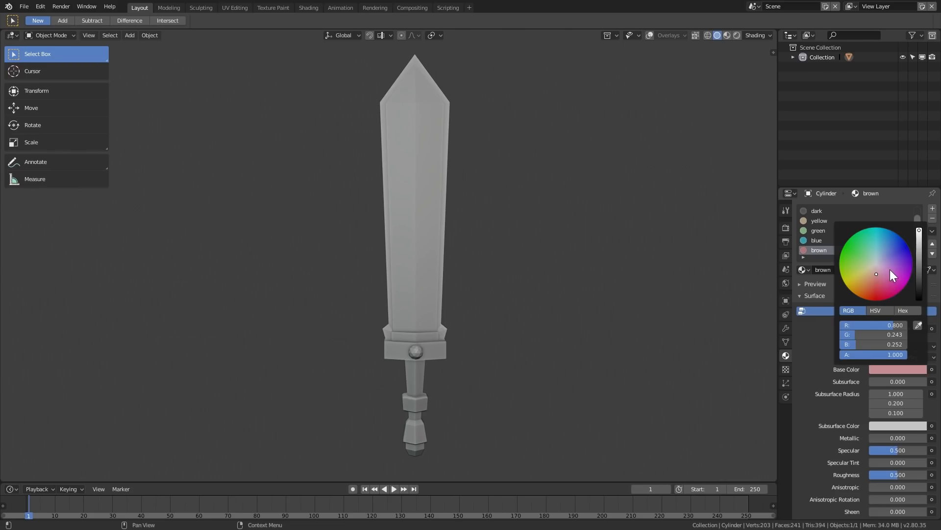
pyautogui.moveTo(919, 230); pyautogui.dragTo(919, 259)
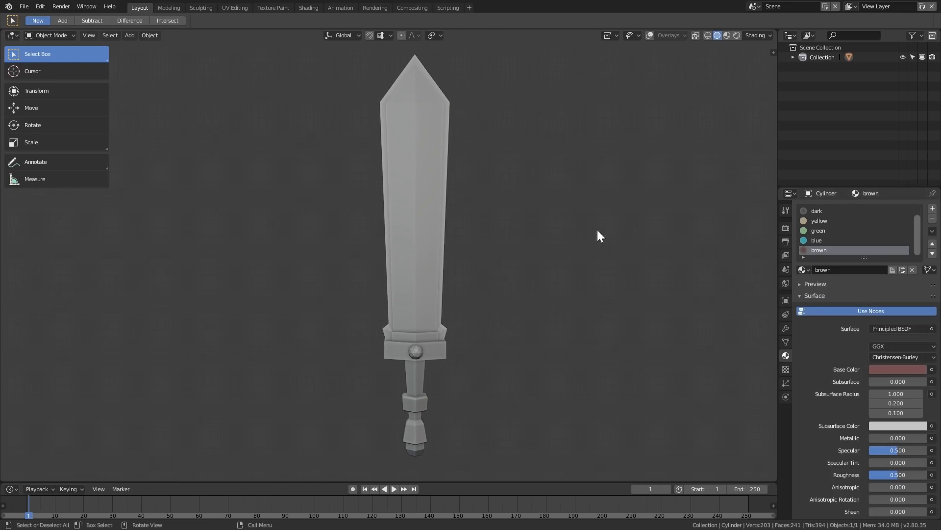
pyautogui.scroll(1, 848, 231)
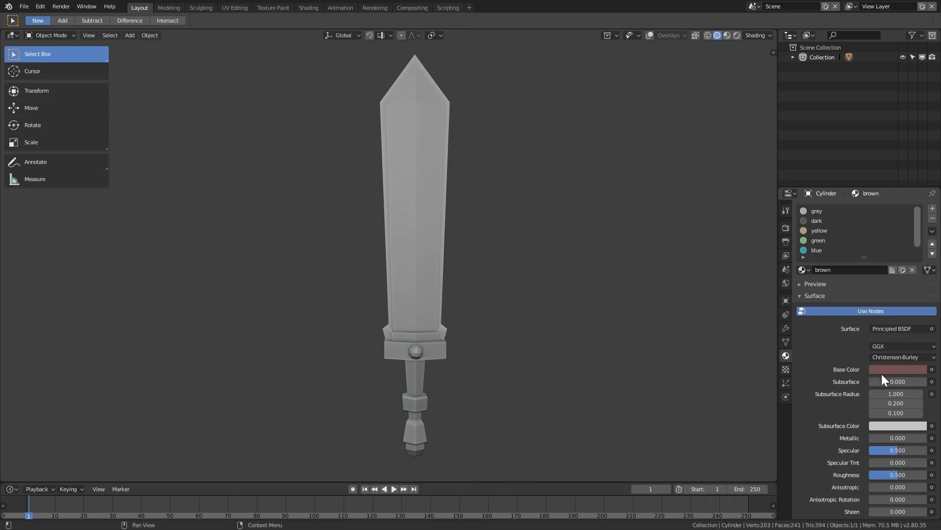
pyautogui.scroll(-10, 869, 367)
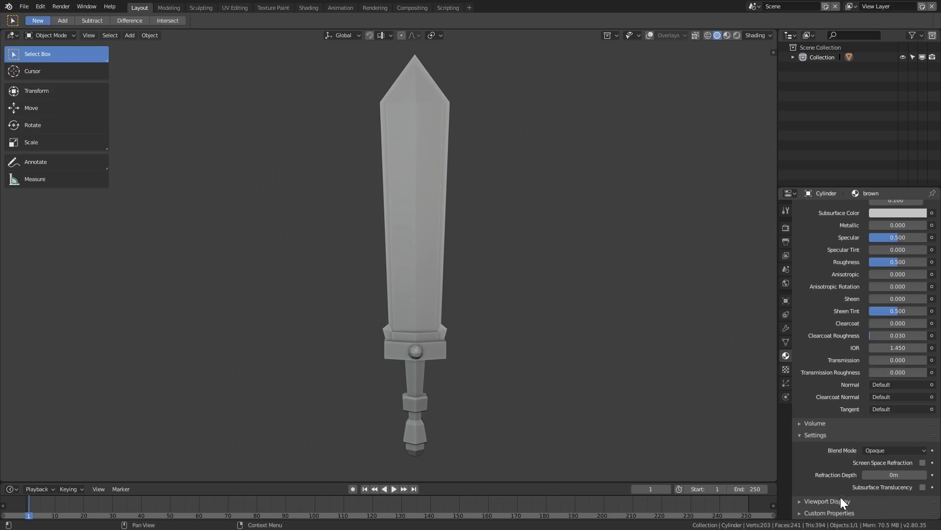
pyautogui.scroll(12, 837, 490)
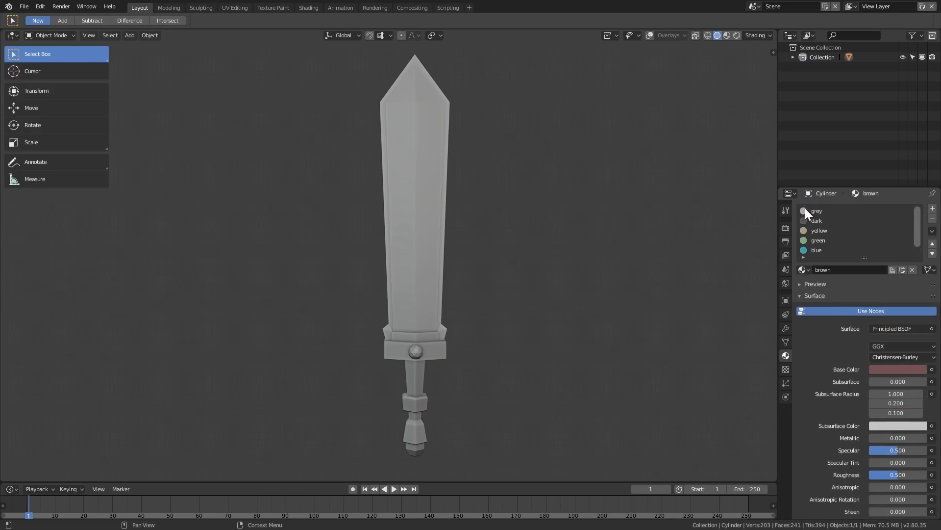
# Change the grey material's base color to magenta
pyautogui.click(814, 211)
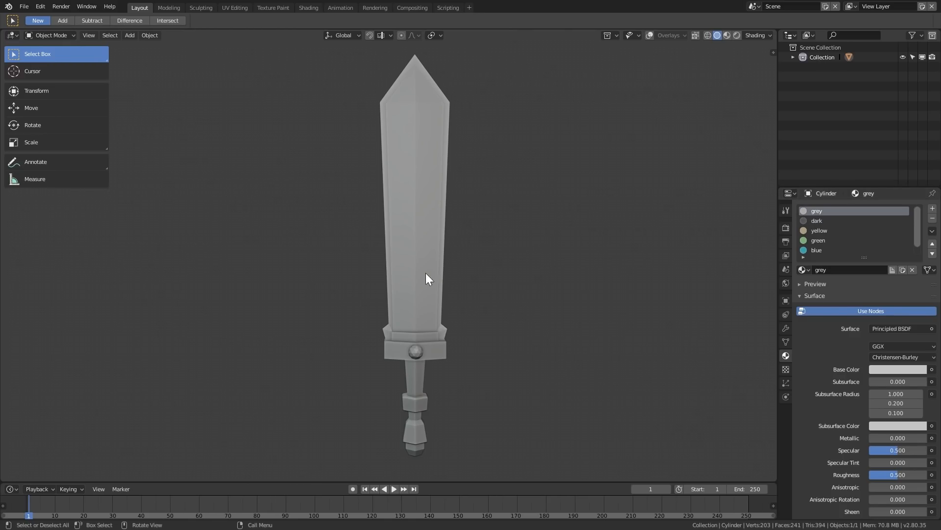
pyautogui.click(887, 369)
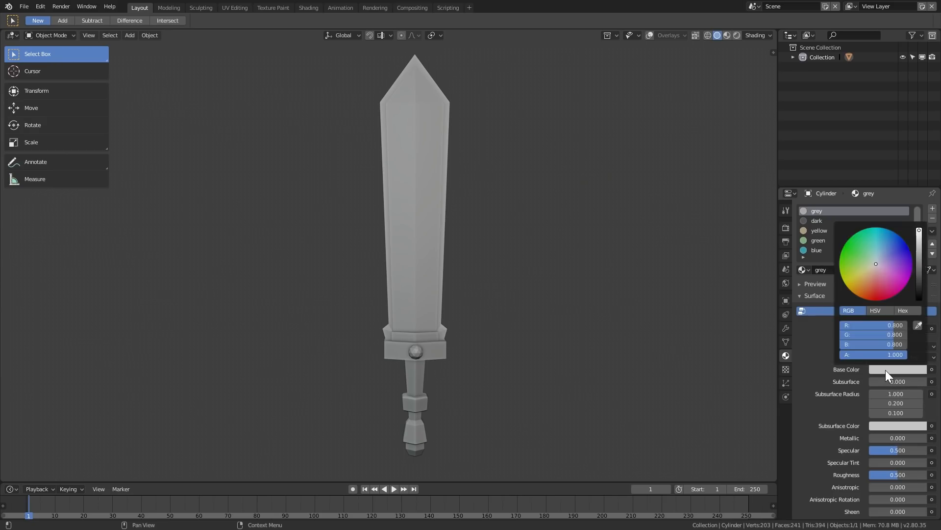
pyautogui.click(886, 370)
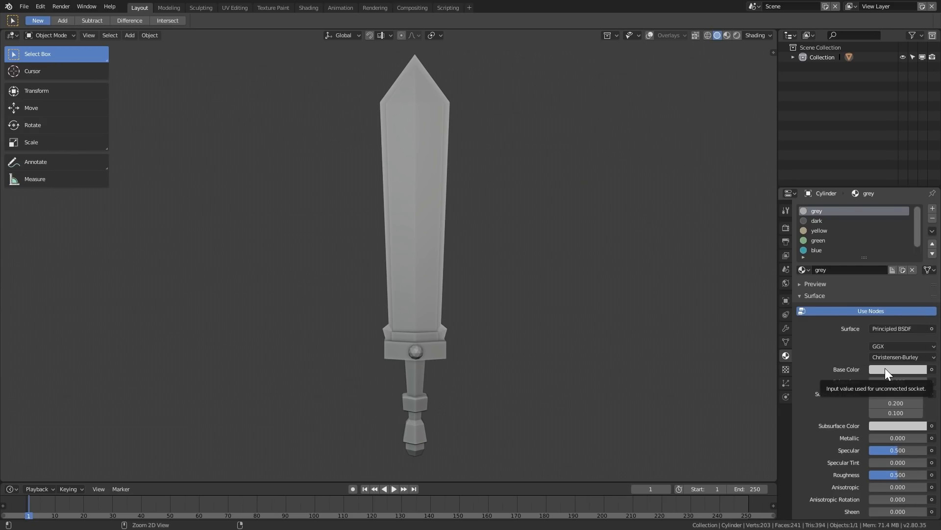
pyautogui.click(885, 368)
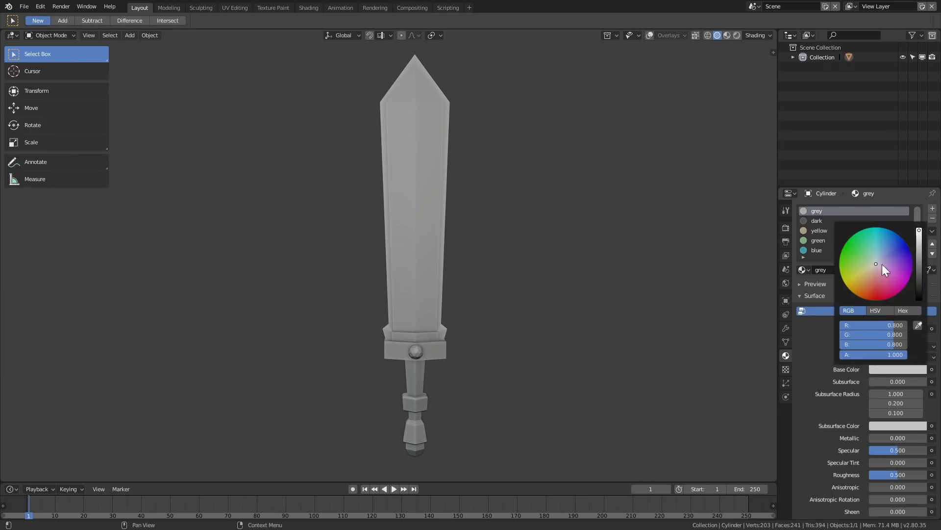
pyautogui.click(896, 275)
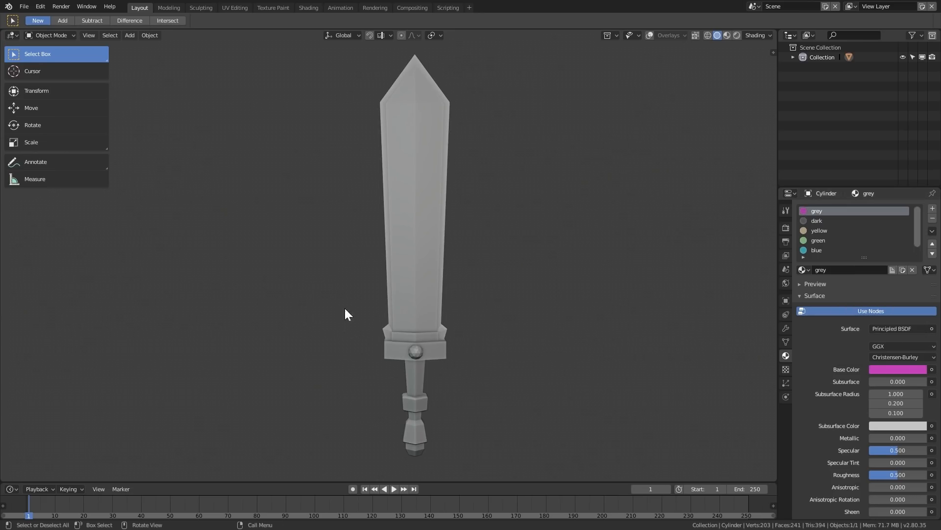
# Expand the grey material's viewport display settings and set its viewport color to yellow
pyautogui.scroll(-10, 855, 463)
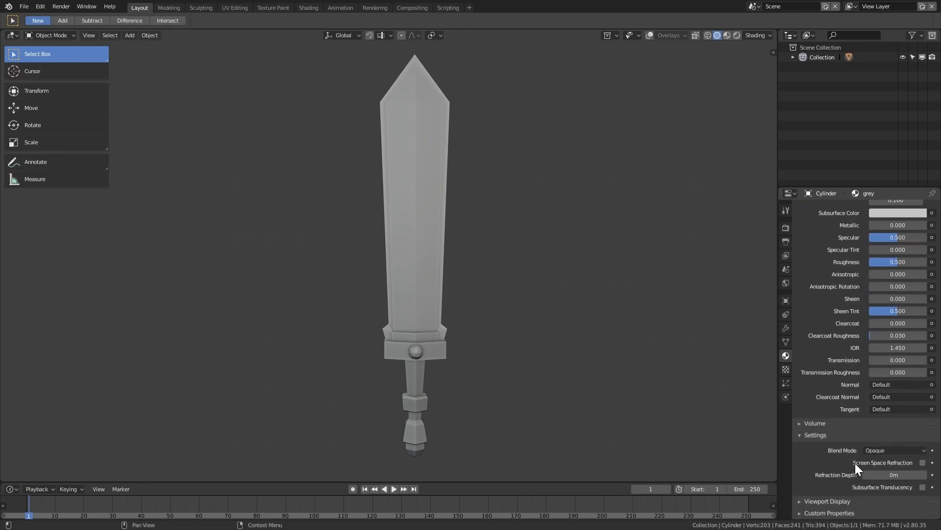
pyautogui.click(837, 499)
pyautogui.scroll(-2, 859, 469)
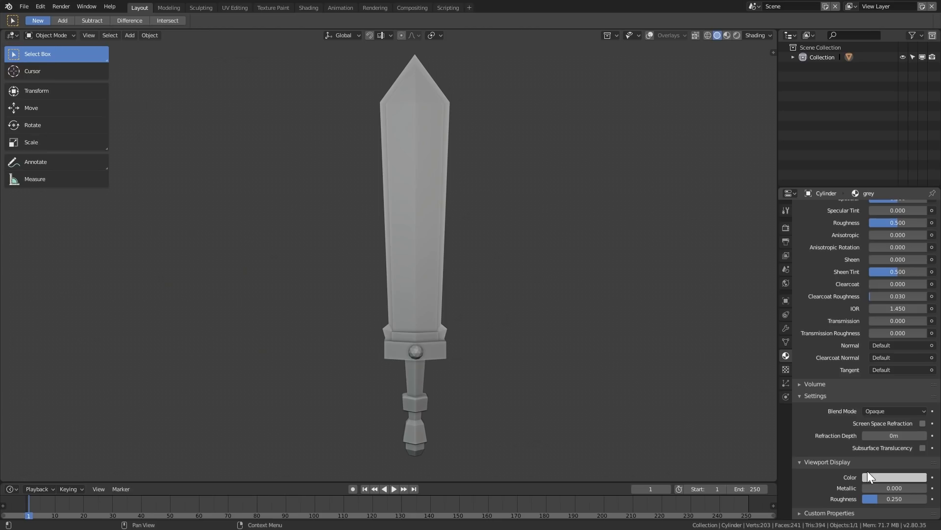
pyautogui.click(868, 474)
pyautogui.click(854, 396)
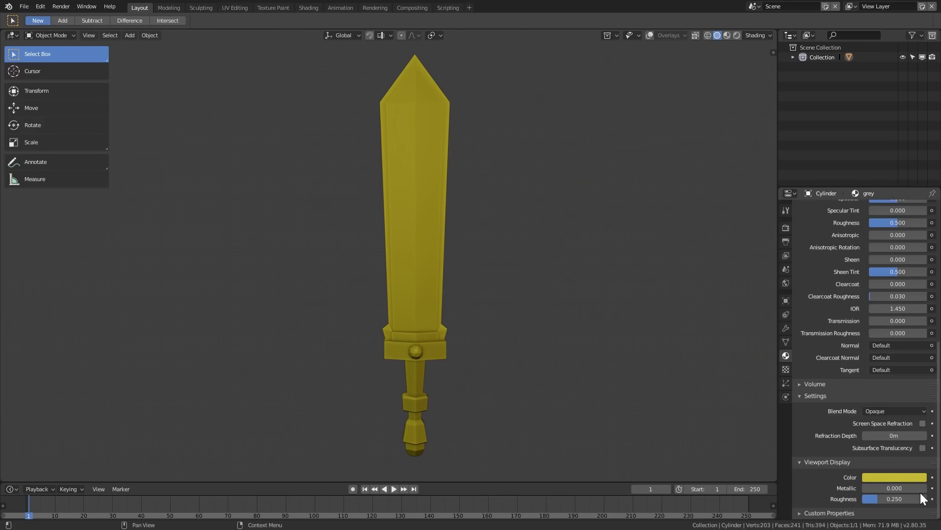
# Reset the grey material's viewport color and base color to their default light grey
pyautogui.press('BackSpace')
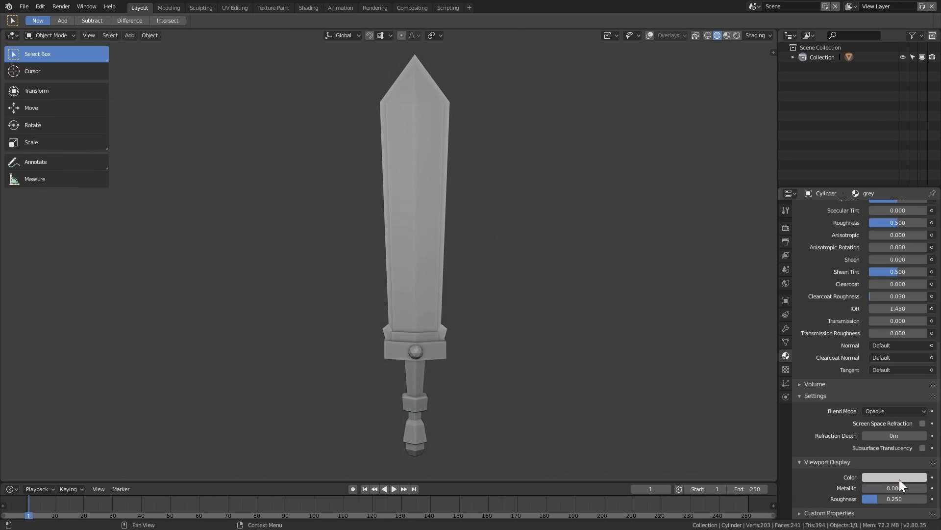
pyautogui.scroll(10, 885, 416)
pyautogui.scroll(1, 880, 351)
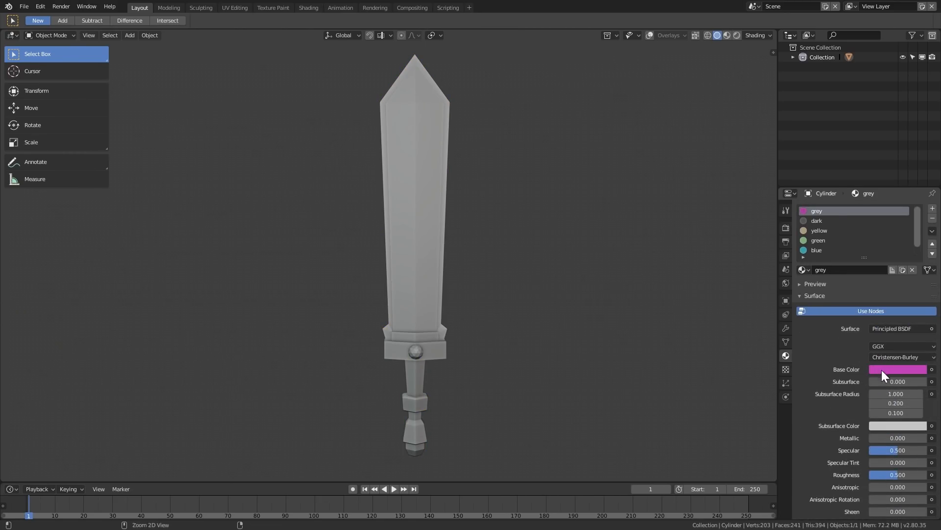
pyautogui.press('BackSpace')
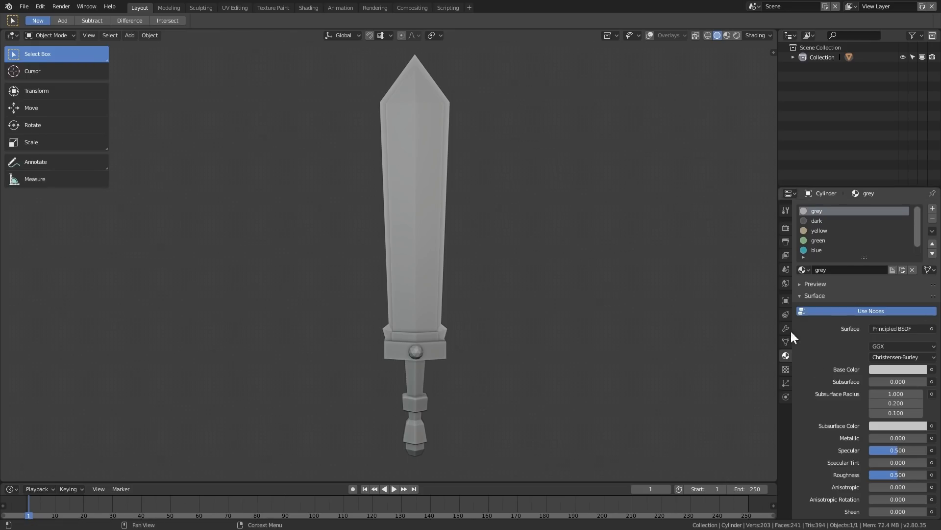
# Switch the viewport to material preview shading and light it with the dark studio HDRI, the fourth environment offered
pyautogui.click(726, 35)
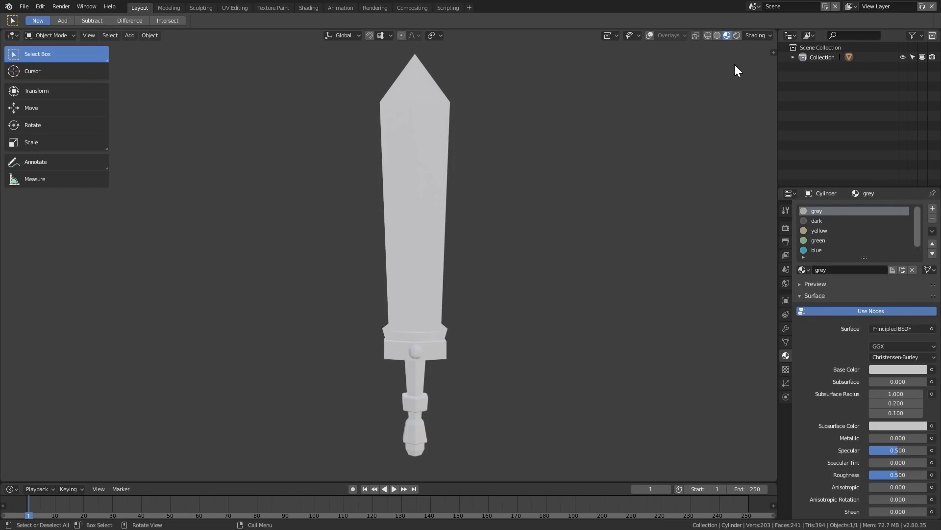
pyautogui.click(761, 35)
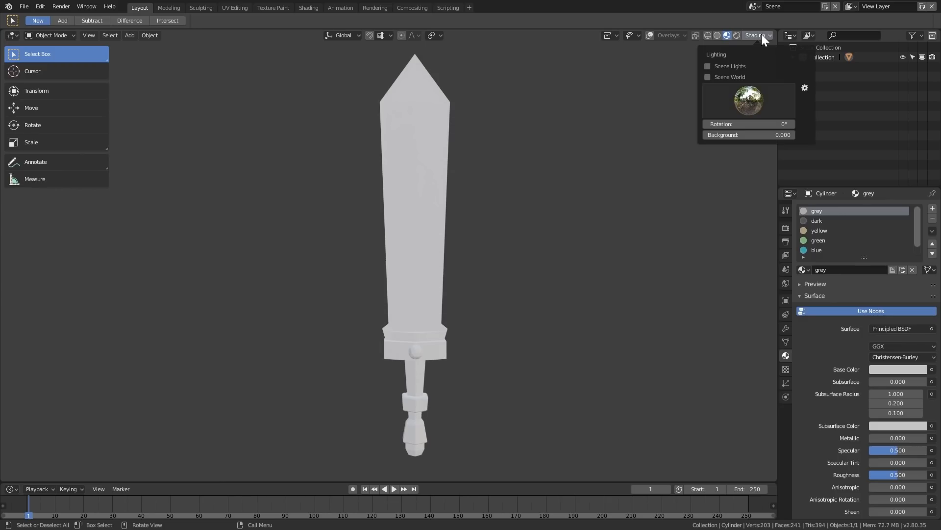
pyautogui.click(750, 102)
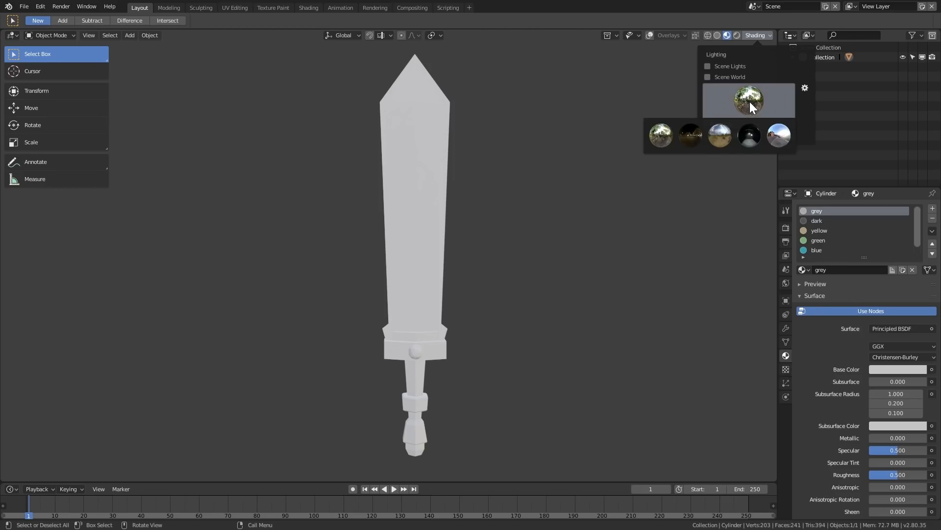
pyautogui.click(755, 135)
pyautogui.moveTo(578, 295)
pyautogui.mouseDown(button='middle')
pyautogui.moveTo(396, 299)
pyautogui.moveTo(600, 290)
pyautogui.moveTo(582, 290)
pyautogui.mouseUp(button='middle')
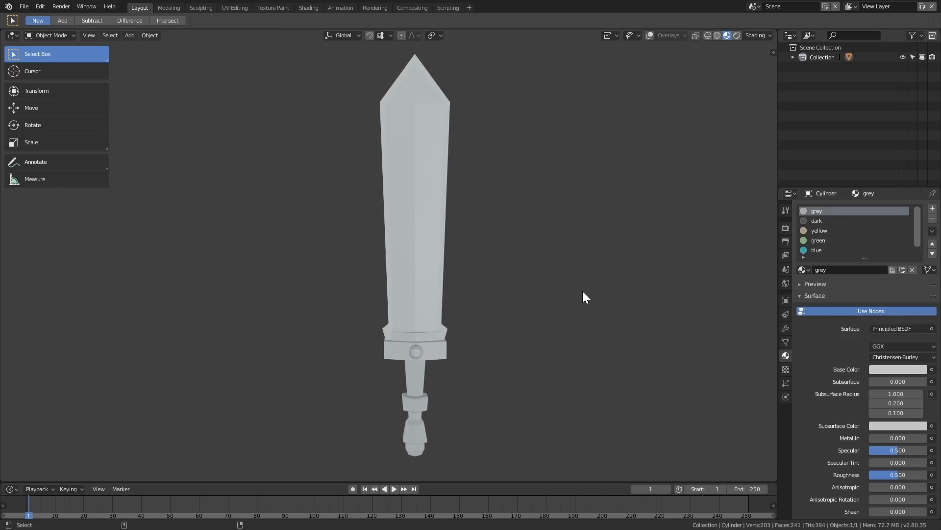
# Display the Eevee render settings and compare the sword in solid shading and material preview shading
pyautogui.click(786, 228)
pyautogui.moveTo(481, 295); pyautogui.dragTo(455, 290, button='middle')
pyautogui.scroll(2, 455, 289)
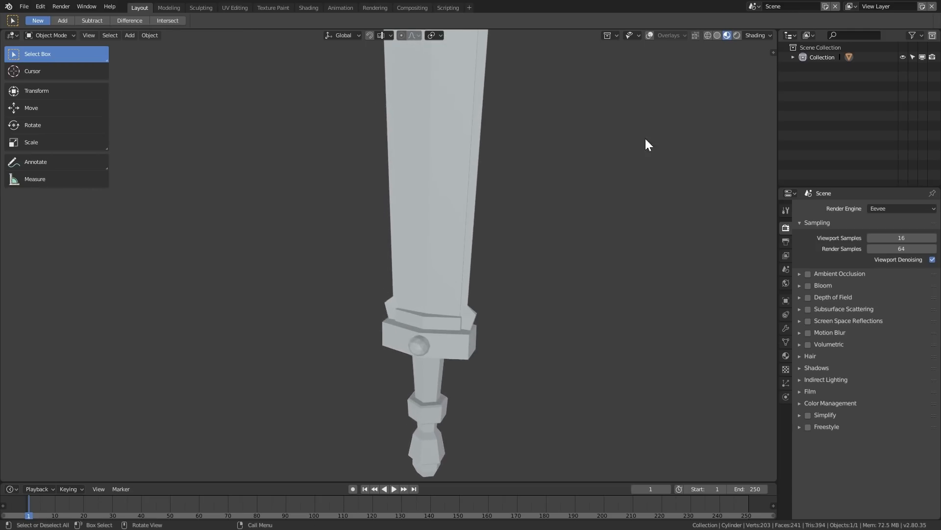
pyautogui.click(718, 35)
pyautogui.scroll(-2, 462, 277)
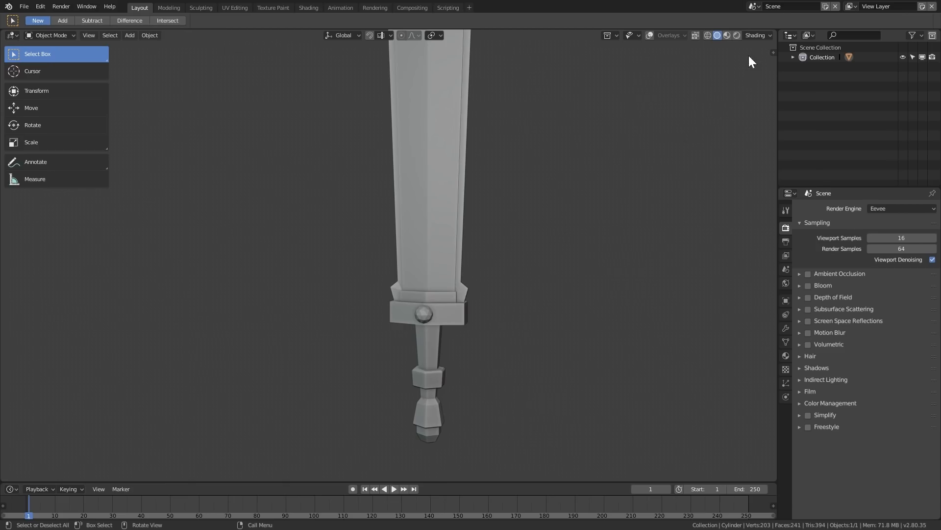
pyautogui.click(753, 37)
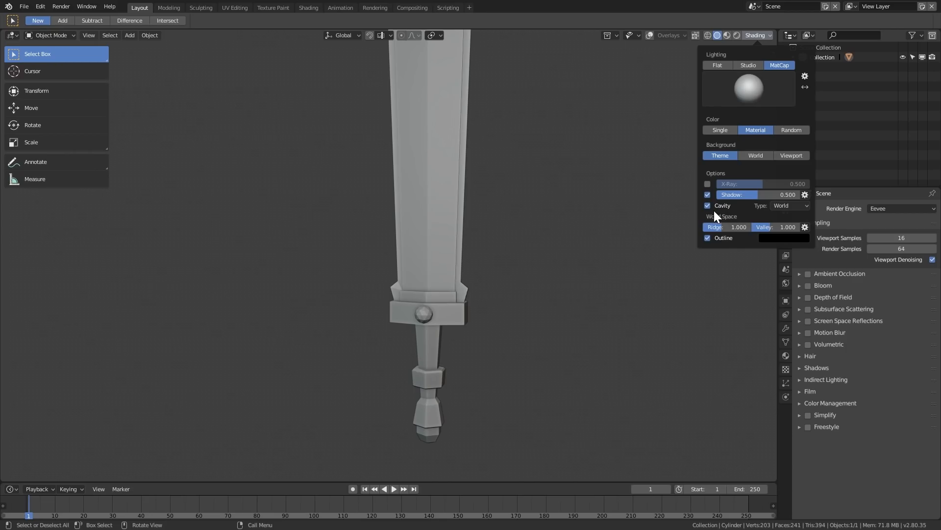
pyautogui.click(727, 35)
pyautogui.moveTo(475, 197)
pyautogui.mouseDown(button='middle')
pyautogui.moveTo(486, 236)
pyautogui.moveTo(474, 243)
pyautogui.mouseUp(button='middle')
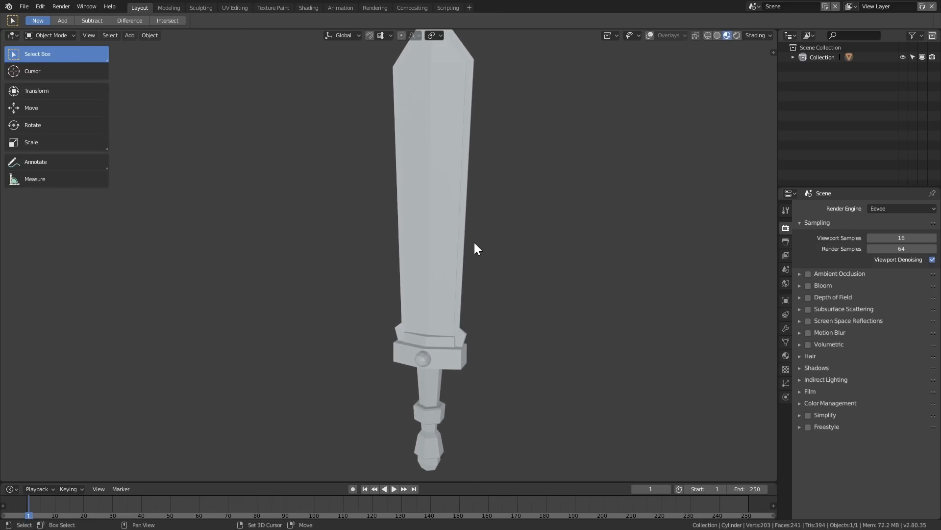
pyautogui.click(718, 35)
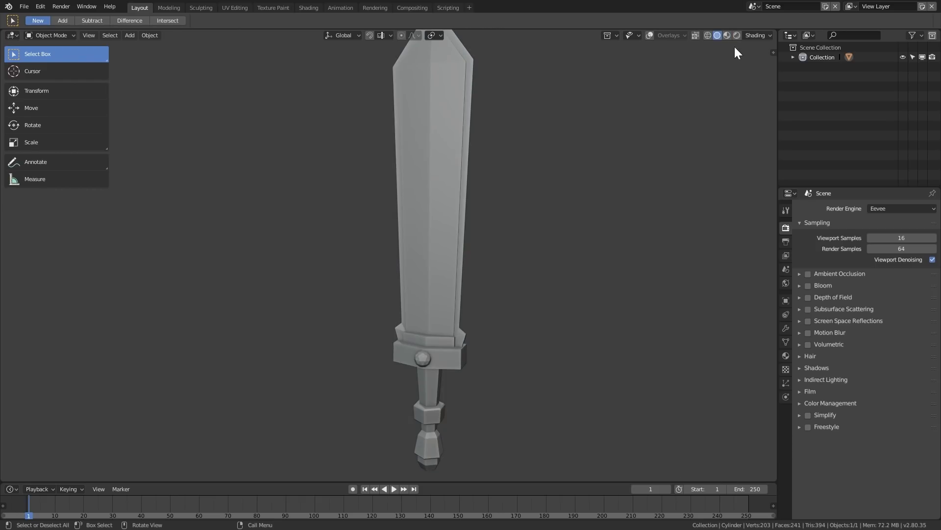
pyautogui.click(728, 36)
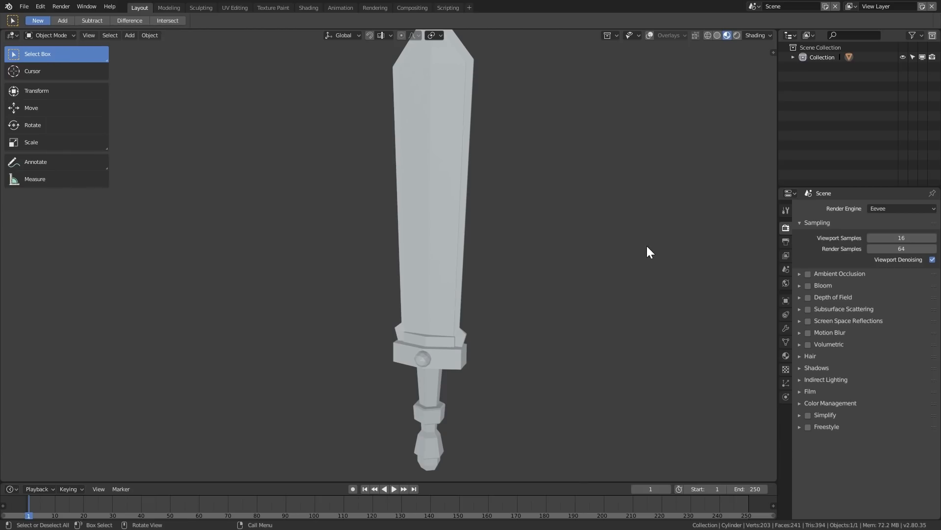
# Enable ambient occlusion in the Eevee render settings and examine its effect close up on the sword's guard
pyautogui.moveTo(646, 278); pyautogui.dragTo(660, 273, button='middle')
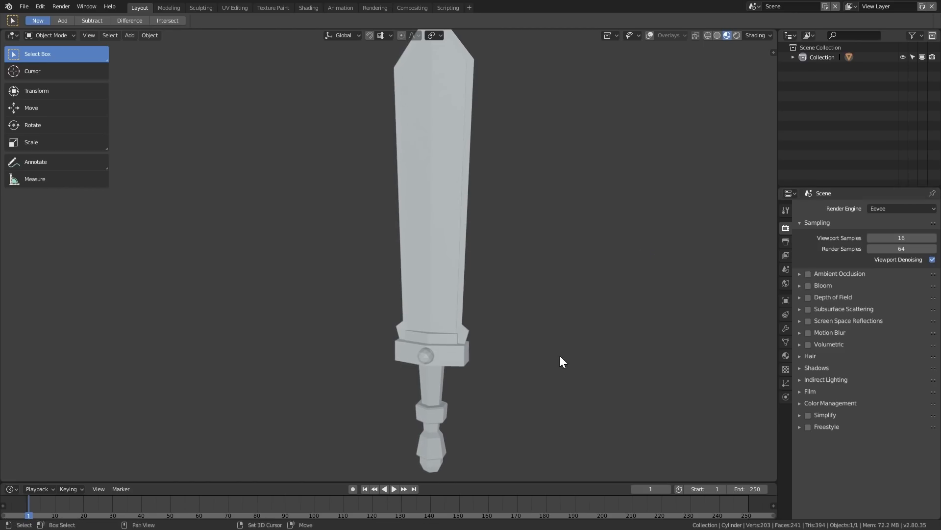
pyautogui.scroll(6, 558, 357)
pyautogui.scroll(2, 524, 310)
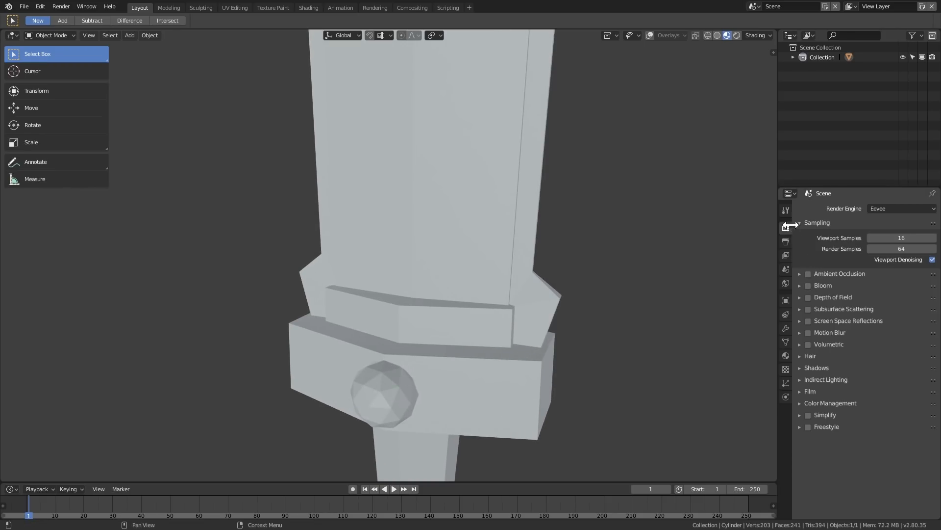
pyautogui.click(807, 273)
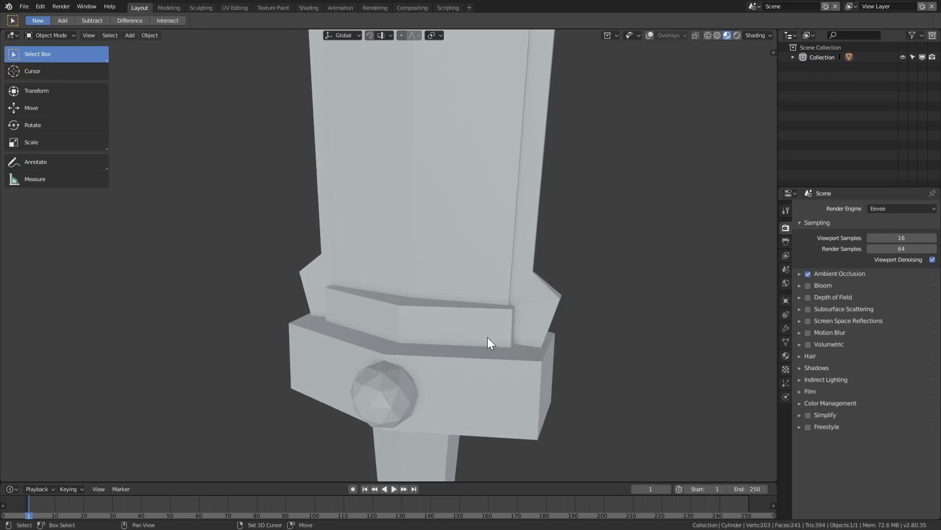
pyautogui.scroll(3, 493, 304)
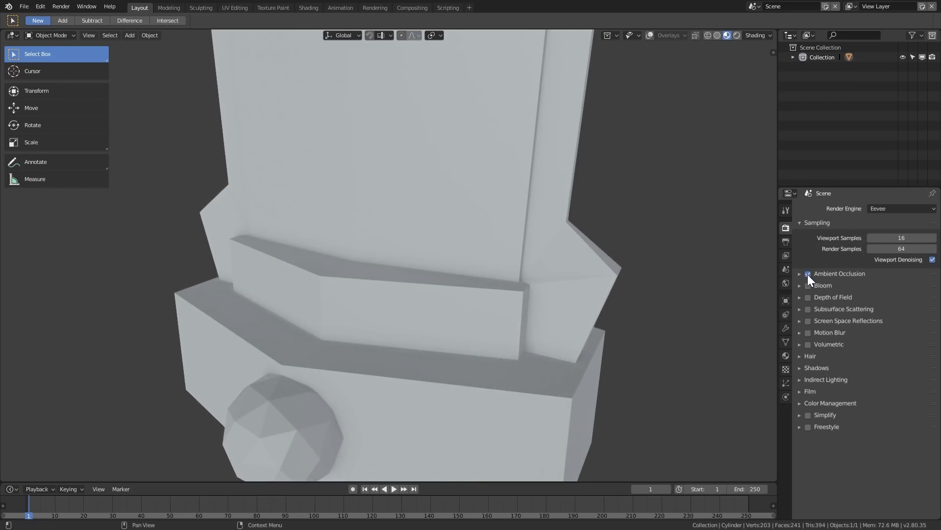
# Set the ambient occlusion factor to 5.00 and its distance to about 0.98 m
pyautogui.click(799, 274)
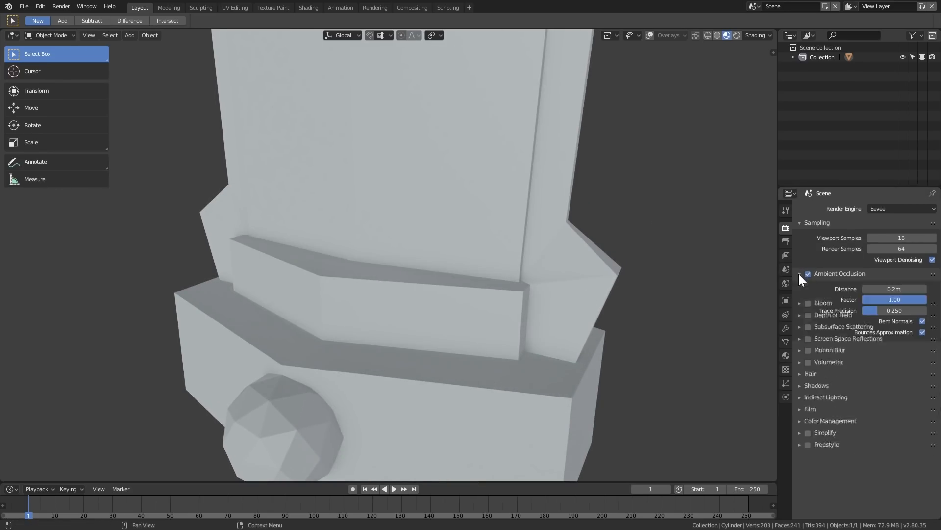
pyautogui.click(878, 298)
pyautogui.write('5')
pyautogui.press('Return')
pyautogui.moveTo(895, 289); pyautogui.dragTo(913, 289)
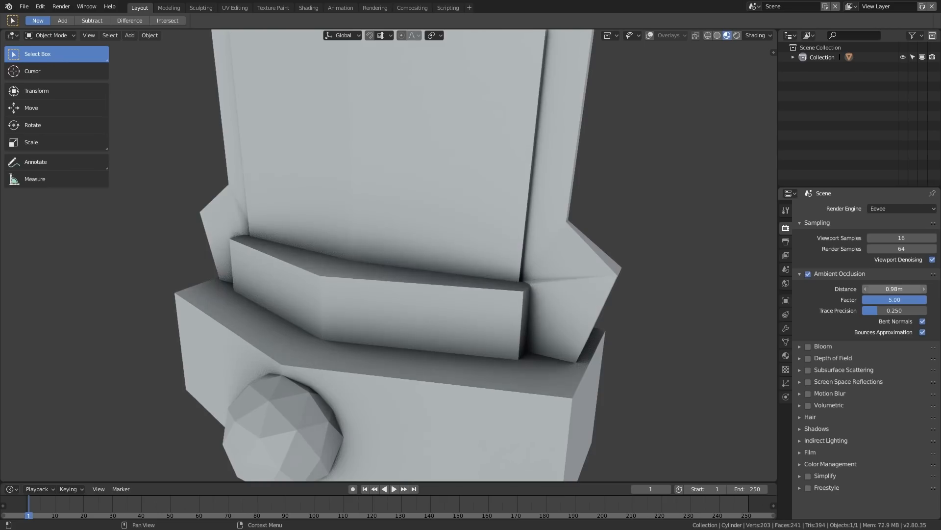
# Toggle ambient occlusion off and on several times to compare its effect on the whole sword, leaving it enabled
pyautogui.scroll(-6, 552, 271)
pyautogui.moveTo(552, 271); pyautogui.dragTo(517, 269, button='middle')
pyautogui.scroll(1, 513, 255)
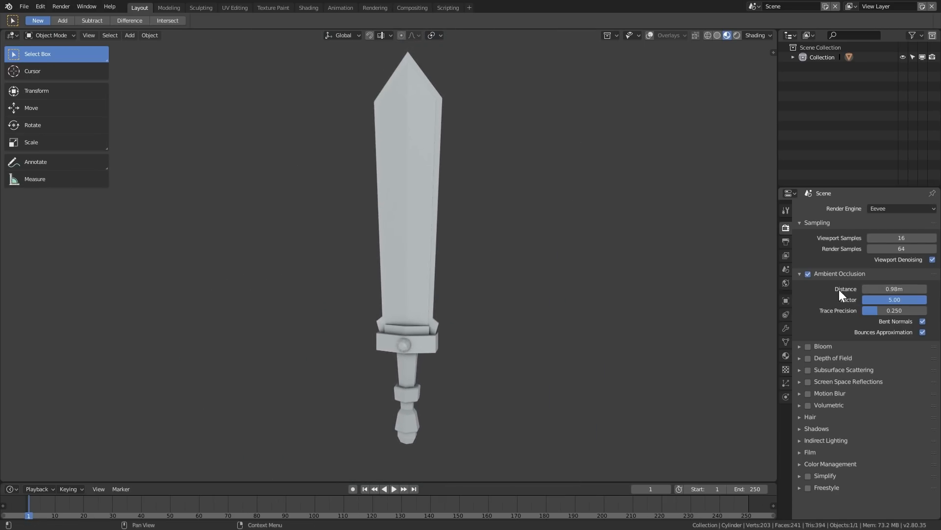
pyautogui.click(810, 273)
pyautogui.click(810, 274)
pyautogui.click(810, 274)
pyautogui.click(808, 274)
pyautogui.click(808, 273)
pyautogui.click(809, 274)
# Return to the sword's material settings and put the sword into Edit Mode
pyautogui.click(786, 356)
pyautogui.moveTo(555, 324)
pyautogui.mouseDown(button='middle')
pyautogui.moveTo(566, 323)
pyautogui.moveTo(558, 313)
pyautogui.moveTo(552, 324)
pyautogui.moveTo(551, 313)
pyautogui.moveTo(543, 329)
pyautogui.mouseUp(button='middle')
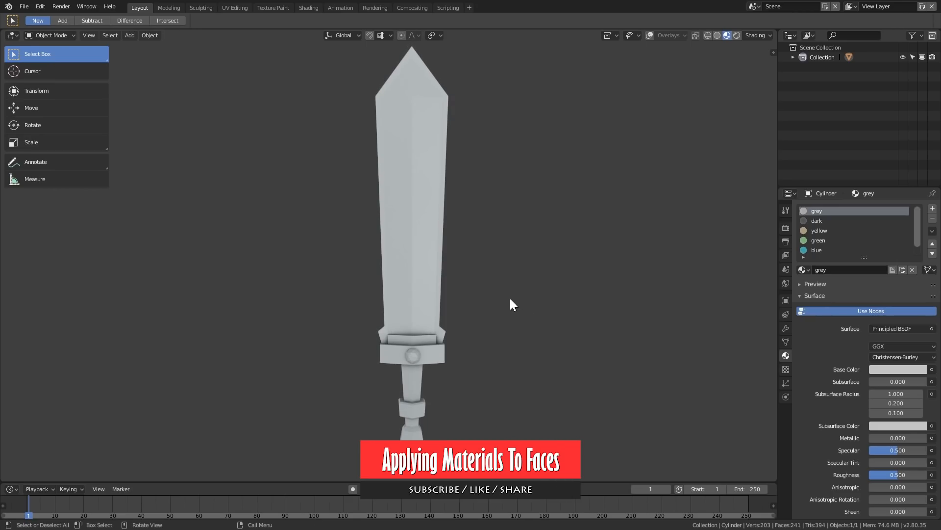
pyautogui.click(45, 35)
pyautogui.click(45, 58)
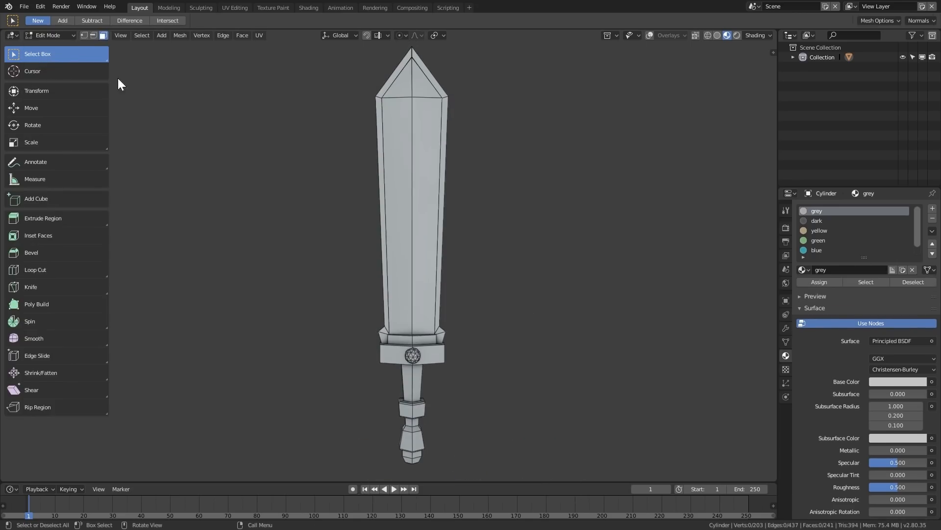
pyautogui.hotkey('ctrl', 'Tab')
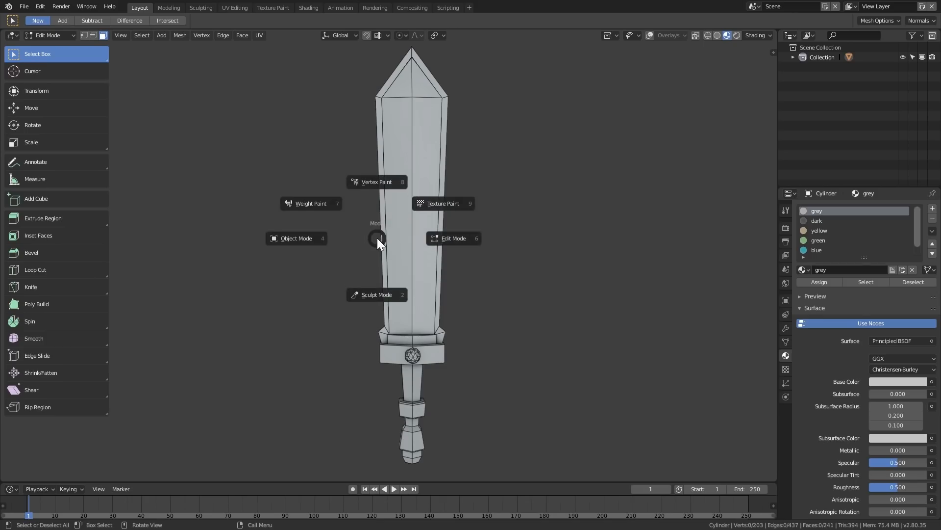
pyautogui.click(437, 235)
pyautogui.moveTo(434, 234); pyautogui.dragTo(422, 235, button='middle')
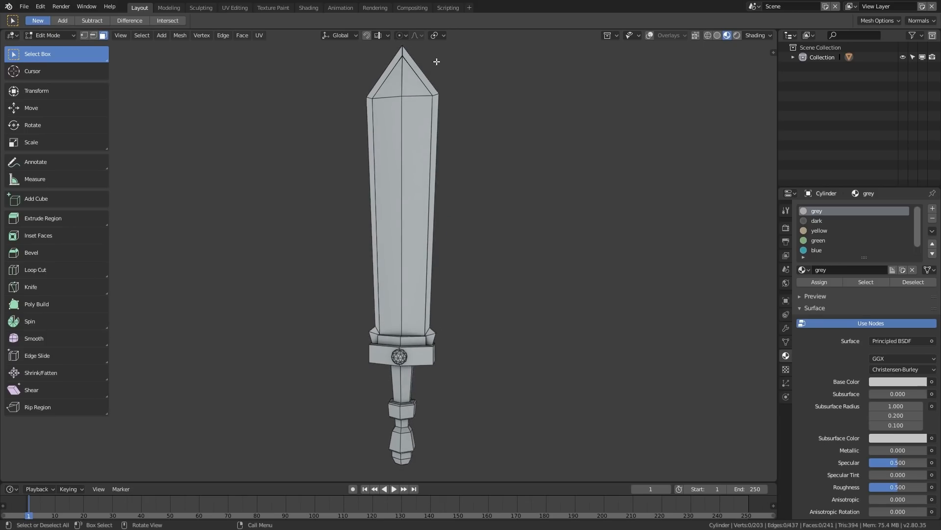
pyautogui.moveTo(442, 113); pyautogui.dragTo(450, 111, button='middle')
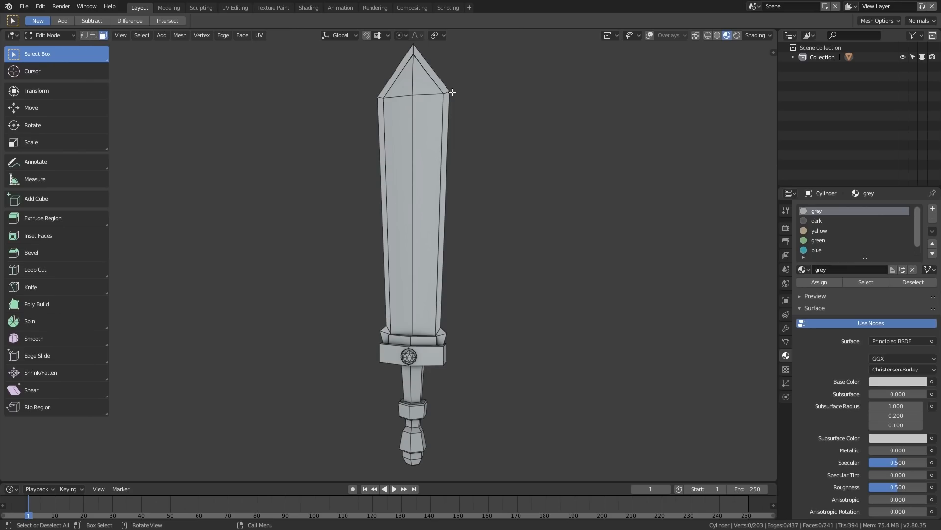
# Select the entire linked outer edge of the blade, assign the dark material to it and inspect it in Object Mode
pyautogui.press('l')
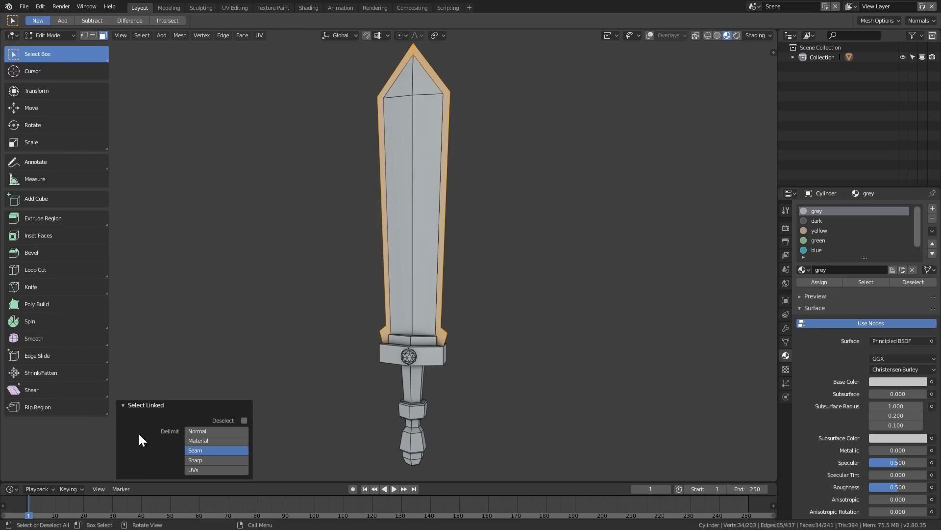
pyautogui.moveTo(381, 233); pyautogui.dragTo(416, 236, button='middle')
pyautogui.press('g')
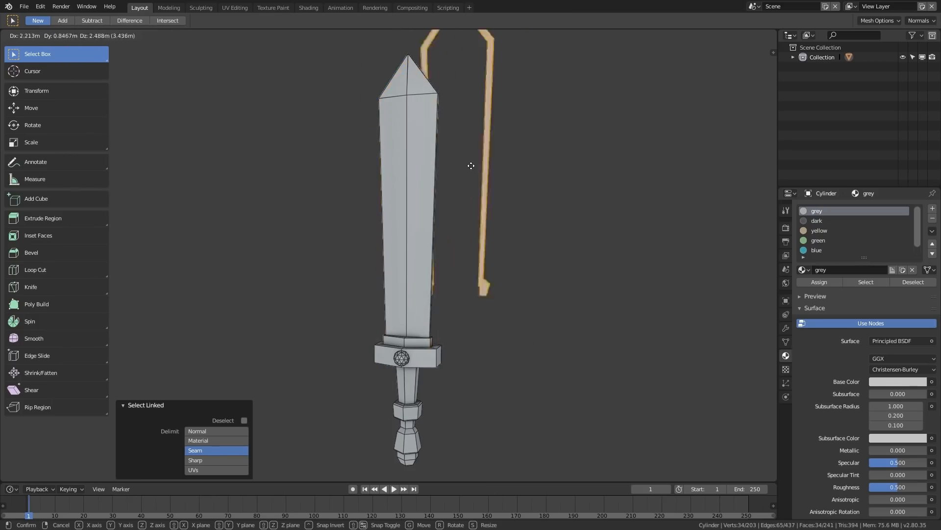
pyautogui.rightClick(501, 243)
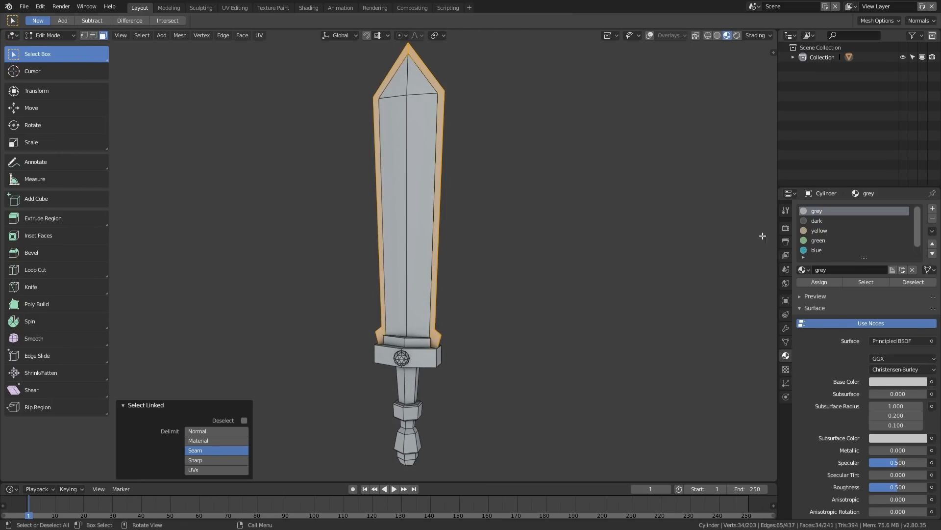
pyautogui.click(818, 223)
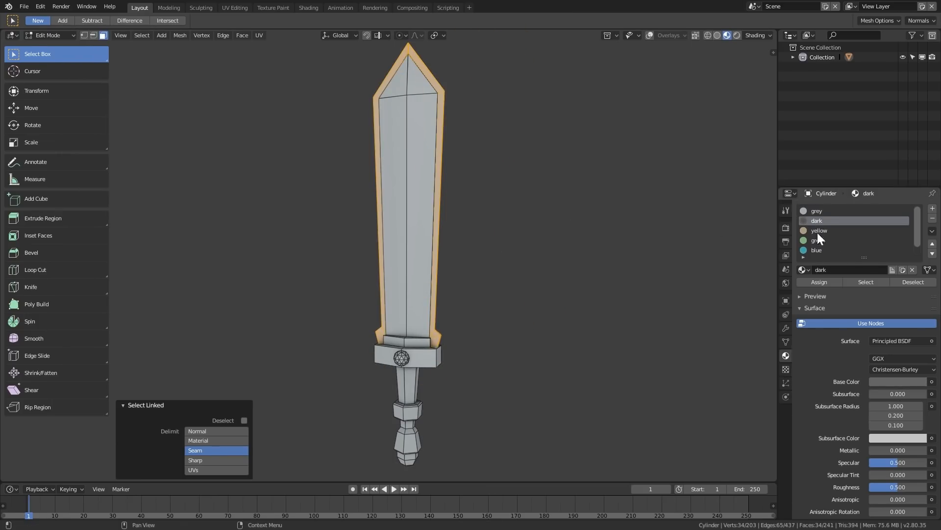
pyautogui.click(819, 283)
pyautogui.press('Tab')
pyautogui.moveTo(464, 265)
pyautogui.mouseDown(button='middle')
pyautogui.moveTo(494, 263)
pyautogui.moveTo(446, 264)
pyautogui.moveTo(471, 269)
pyautogui.moveTo(463, 273)
pyautogui.mouseUp(button='middle')
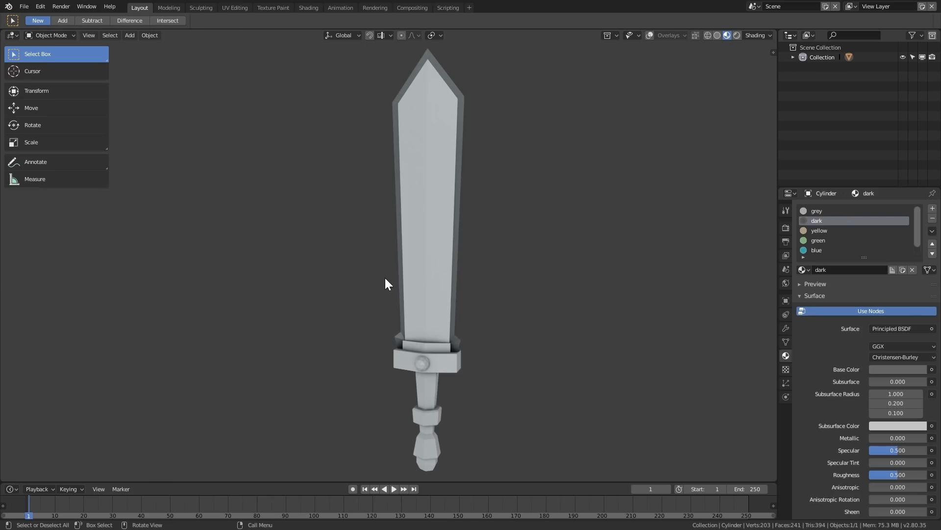
# Back in Edit Mode, select the whole linked gem on the guard and assign the blue material to it
pyautogui.press('Tab')
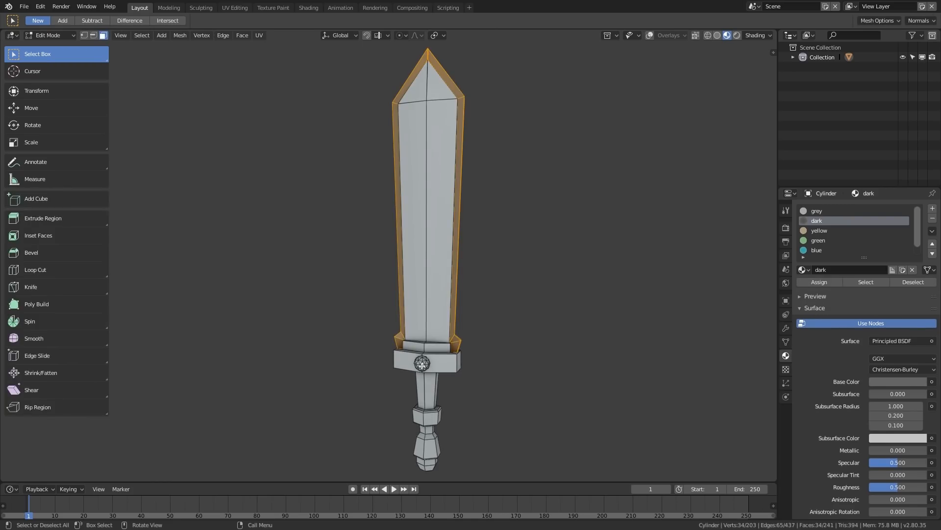
pyautogui.click(422, 363)
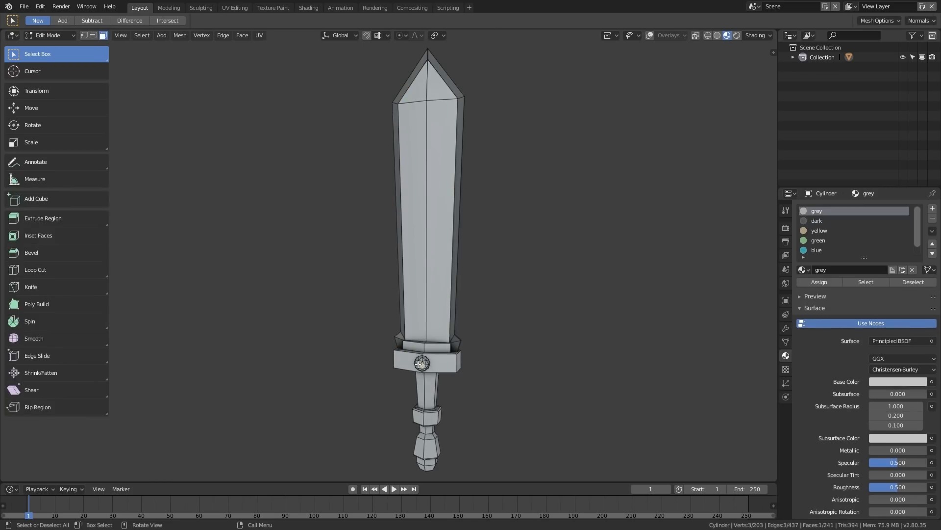
pyautogui.press('l')
pyautogui.click(816, 251)
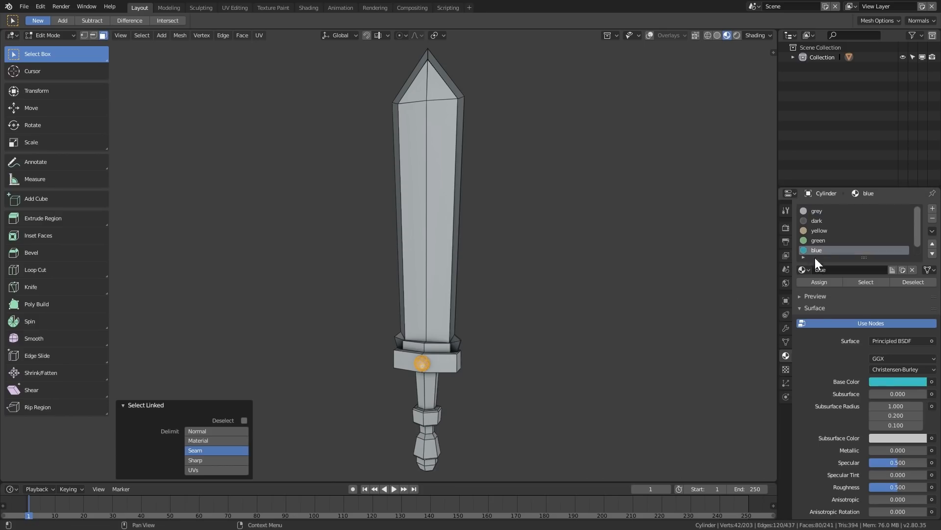
pyautogui.click(814, 282)
# Try to select the guard as linked geometry and clear the resulting selection
pyautogui.moveTo(619, 308); pyautogui.dragTo(442, 369, button='middle')
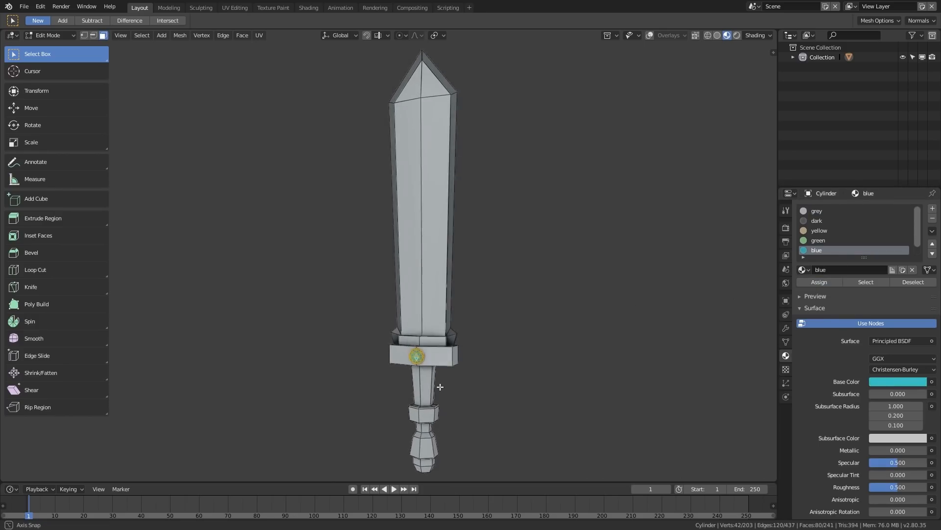
pyautogui.click(443, 368)
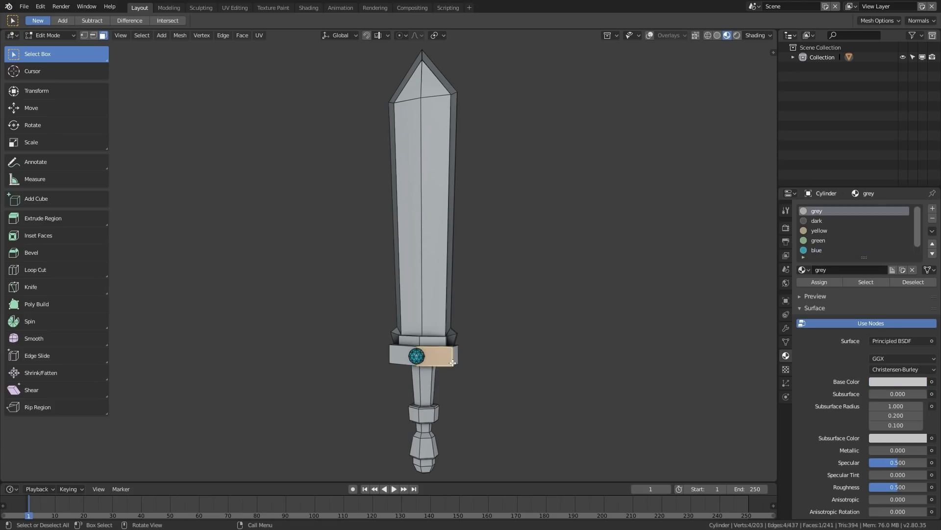
pyautogui.hotkey('ctrl', 'l')
pyautogui.moveTo(461, 117); pyautogui.dragTo(508, 206, button='middle')
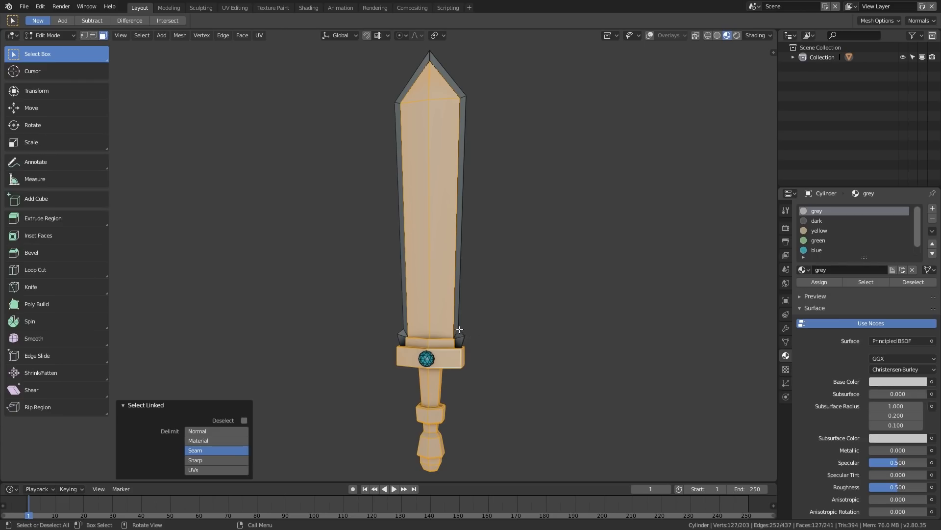
pyautogui.hotkey('alt', 'a')
# Hide the linked outer edge of the blade and the linked blue gem on the guard
pyautogui.press('l')
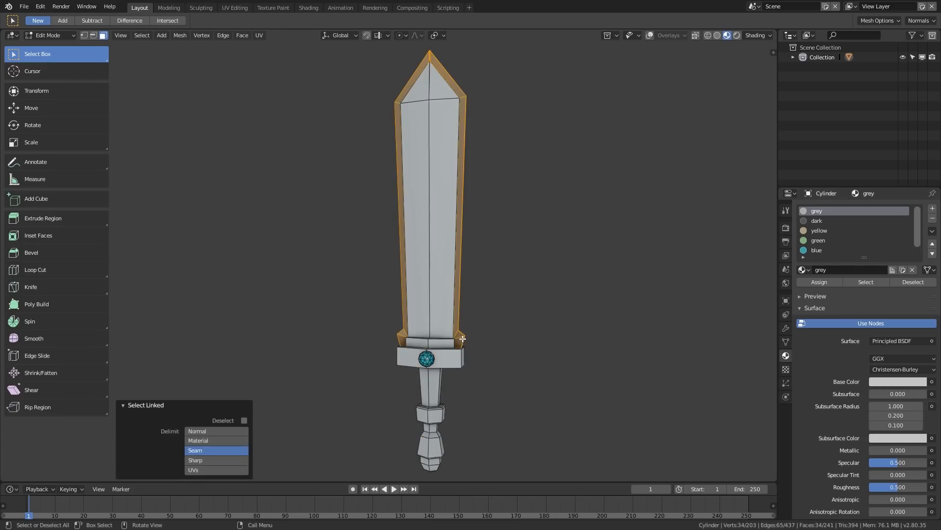
pyautogui.press('h')
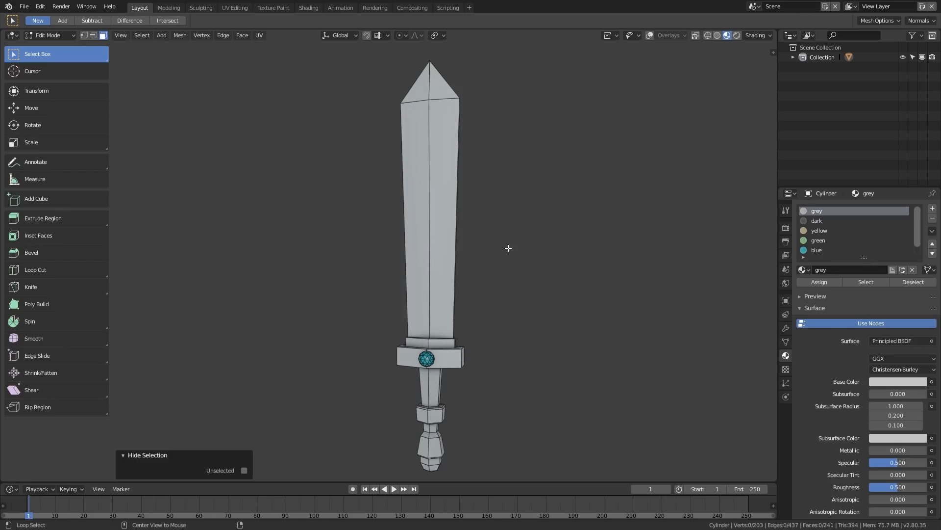
pyautogui.hotkey('alt', 'h')
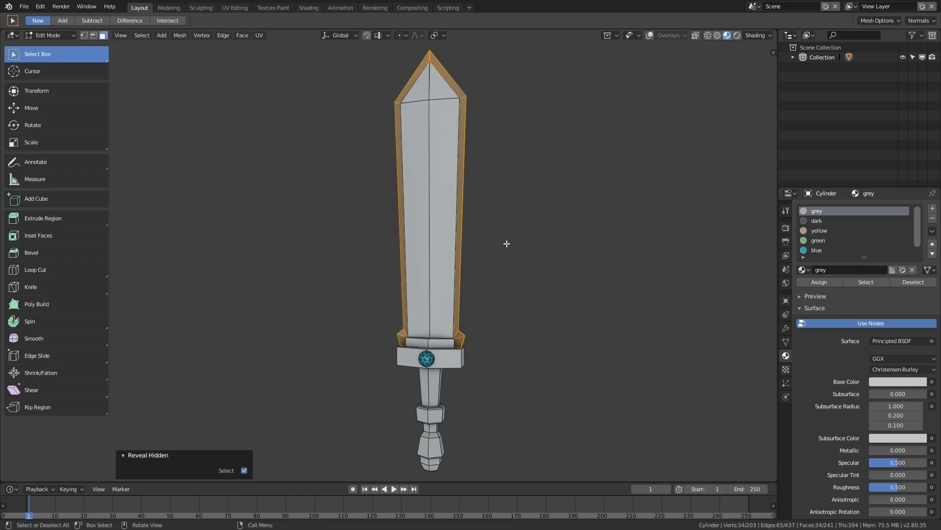
pyautogui.press('h')
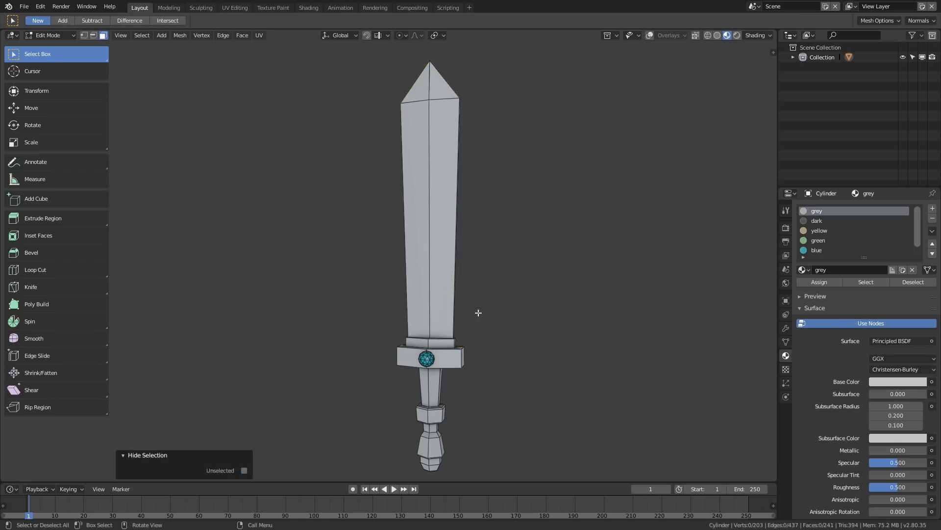
pyautogui.click(428, 355)
pyautogui.hotkey('ctrl', 'l')
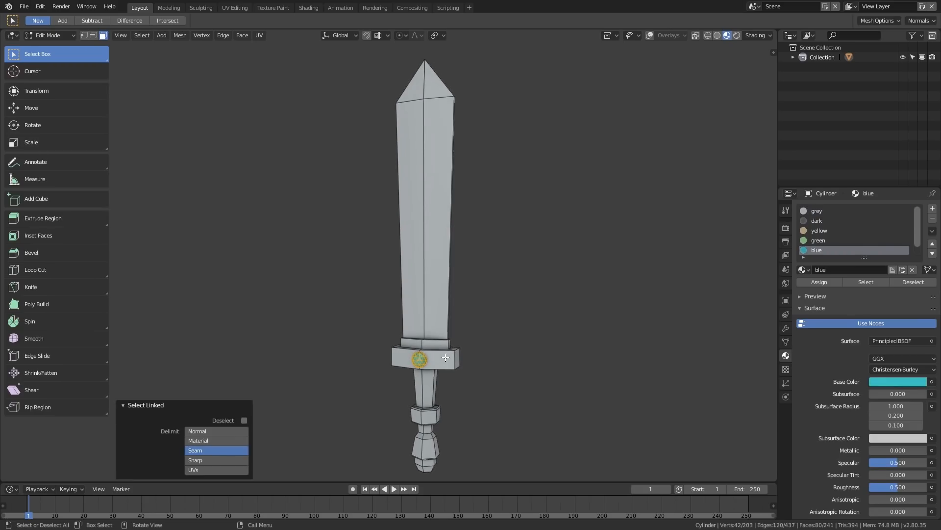
pyautogui.press('h')
# Select the side, upper and lower face loops of the guard and assign the green material to them
pyautogui.moveTo(450, 356); pyautogui.dragTo(422, 279, button='middle')
pyautogui.scroll(2, 463, 311)
pyautogui.click(461, 264)
pyautogui.keyDown('alt'); pyautogui.click(461, 265); pyautogui.keyUp('alt')
pyautogui.moveTo(461, 265); pyautogui.dragTo(439, 278, button='middle')
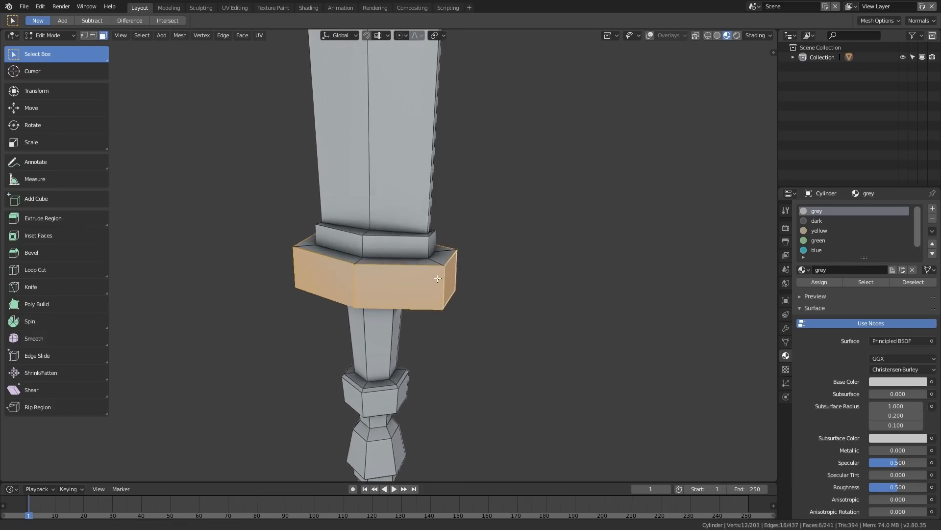
pyautogui.scroll(1, 438, 278)
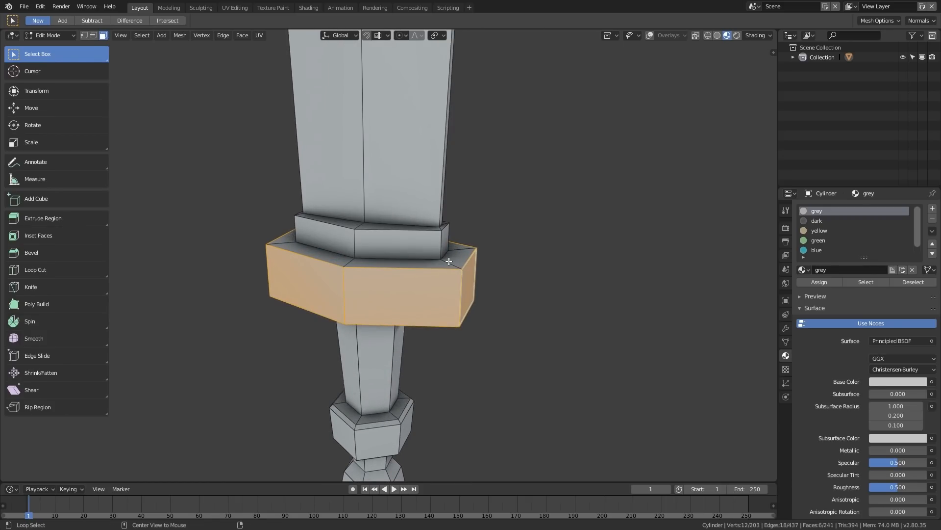
pyautogui.keyDown('alt'); pyautogui.keyDown('shift'); pyautogui.click(448, 261); pyautogui.keyUp('shift'); pyautogui.keyUp('alt')
pyautogui.moveTo(448, 261); pyautogui.dragTo(430, 170, button='middle')
pyautogui.keyDown('alt'); pyautogui.keyDown('shift'); pyautogui.click(425, 118); pyautogui.keyUp('shift'); pyautogui.keyUp('alt')
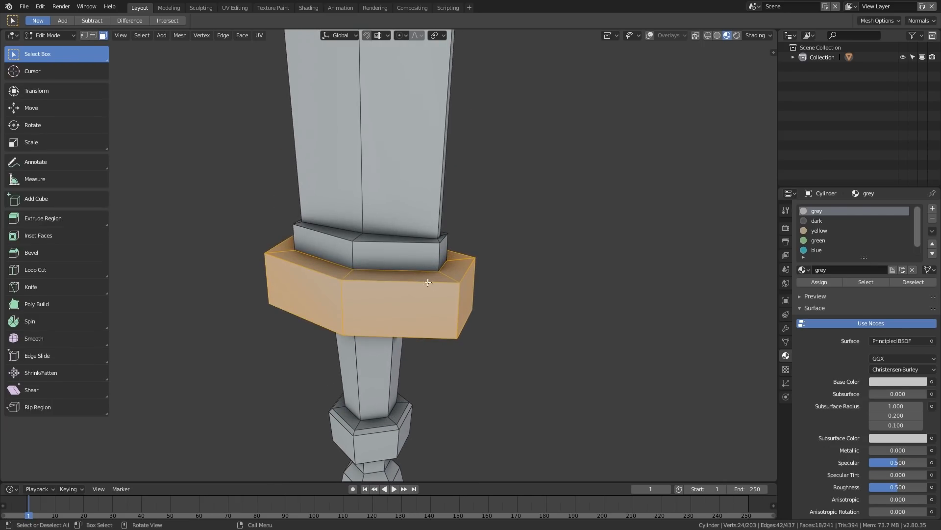
pyautogui.click(816, 240)
pyautogui.click(816, 283)
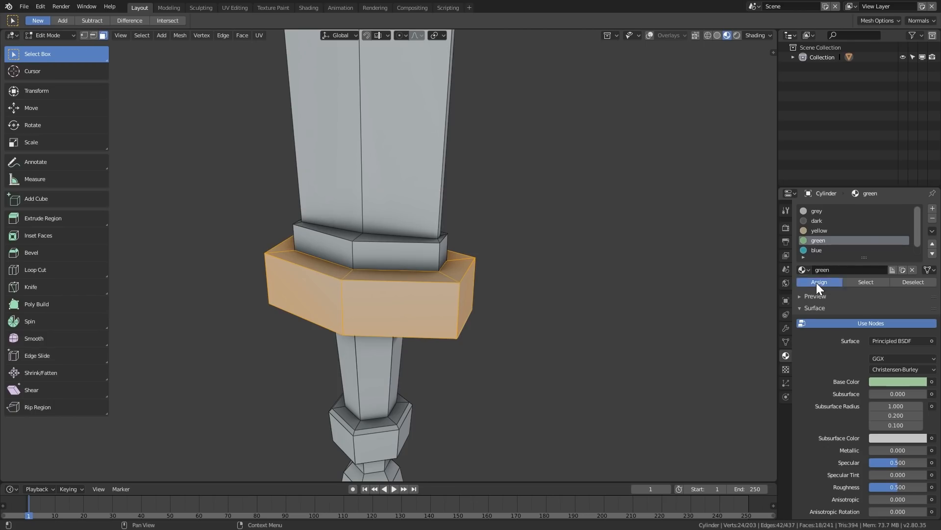
# Select only the face loops of the ring around the handle, including its bevels, and assign the green material to them
pyautogui.scroll(-1, 403, 362)
pyautogui.moveTo(403, 362); pyautogui.dragTo(422, 296, button='middle')
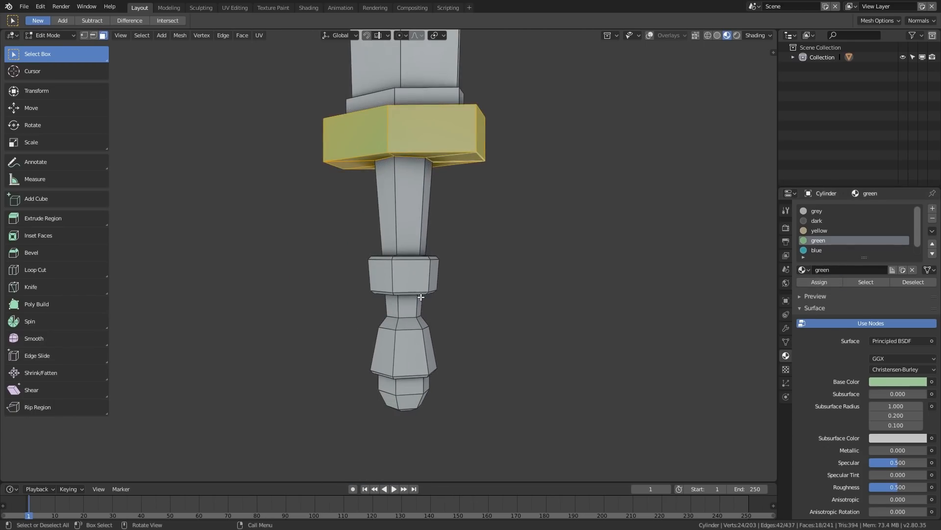
pyautogui.click(429, 276)
pyautogui.hotkey('alt', 'a')
pyautogui.keyDown('alt'); pyautogui.click(430, 271); pyautogui.keyUp('alt')
pyautogui.moveTo(431, 271)
pyautogui.mouseDown(button='middle')
pyautogui.moveTo(438, 298)
pyautogui.moveTo(434, 204)
pyautogui.moveTo(436, 281)
pyautogui.moveTo(433, 256)
pyautogui.mouseUp(button='middle')
pyautogui.scroll(1, 433, 278)
pyautogui.keyDown('alt'); pyautogui.keyDown('shift'); pyautogui.click(440, 269); pyautogui.keyUp('shift'); pyautogui.keyUp('alt')
pyautogui.keyDown('alt'); pyautogui.keyDown('shift'); pyautogui.click(435, 293); pyautogui.keyUp('shift'); pyautogui.keyUp('alt')
pyautogui.keyDown('alt'); pyautogui.keyDown('shift'); pyautogui.click(428, 193); pyautogui.keyUp('shift'); pyautogui.keyUp('alt')
pyautogui.keyDown('alt'); pyautogui.keyDown('shift'); pyautogui.click(430, 188); pyautogui.keyUp('shift'); pyautogui.keyUp('alt')
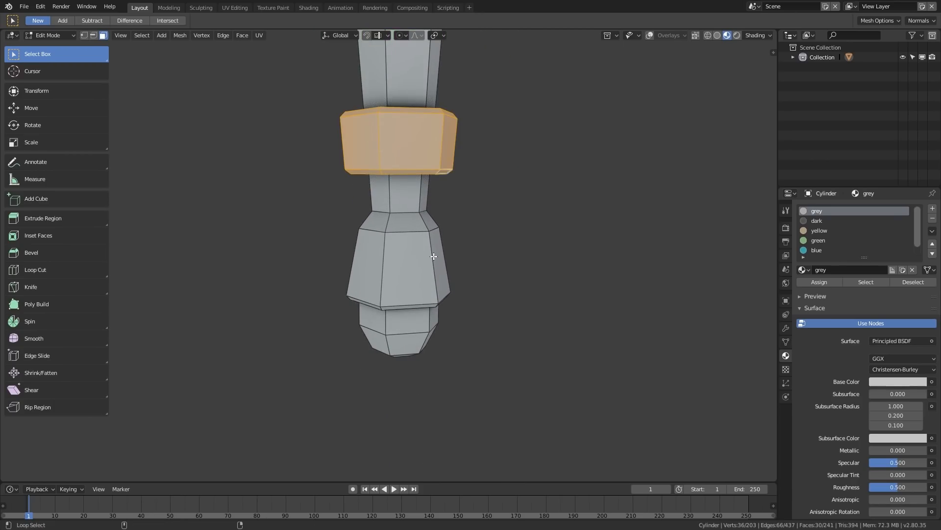
pyautogui.keyDown('alt'); pyautogui.keyDown('shift'); pyautogui.click(434, 256); pyautogui.keyUp('shift'); pyautogui.keyUp('alt')
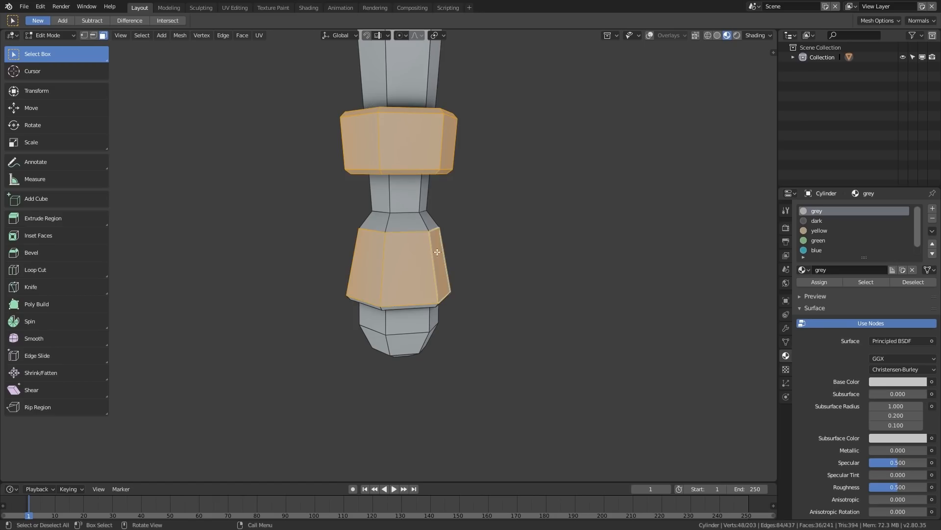
pyautogui.hotkey('ctrl', 'z')
pyautogui.keyDown('shift'); pyautogui.moveTo(447, 197); pyautogui.dragTo(483, 324, button='middle'); pyautogui.keyUp('shift')
pyautogui.scroll(-3, 459, 343)
pyautogui.scroll(-1, 483, 323)
pyautogui.click(815, 241)
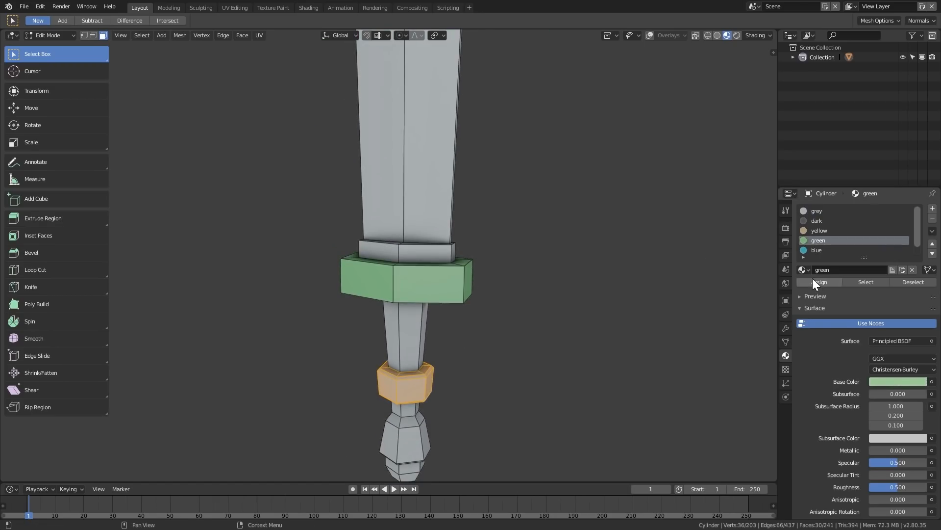
pyautogui.click(815, 285)
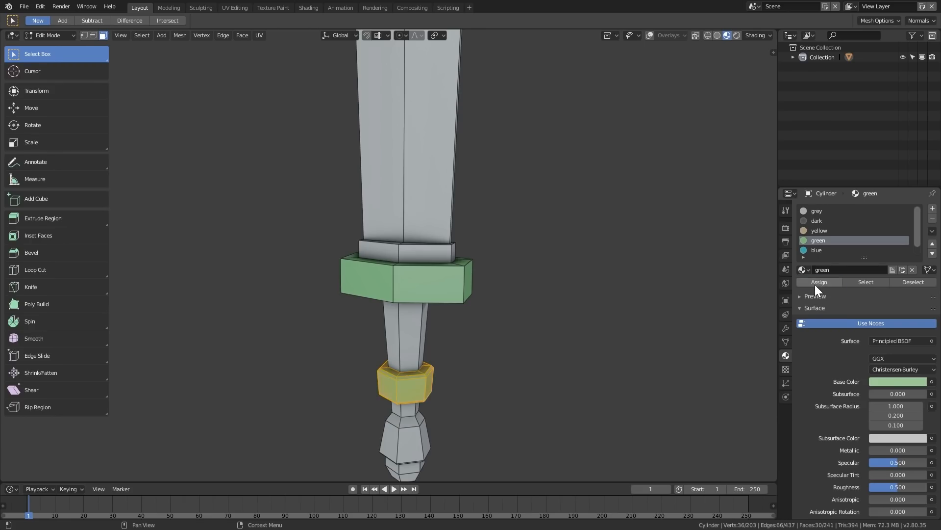
# Select the grip, the neck and the flared section below the ring, including its lower rim, and assign the brown material
pyautogui.moveTo(436, 392); pyautogui.dragTo(433, 362, button='middle')
pyautogui.scroll(-1, 431, 358)
pyautogui.keyDown('shift'); pyautogui.moveTo(403, 276); pyautogui.dragTo(421, 283, button='middle'); pyautogui.keyUp('shift')
pyautogui.click(422, 296)
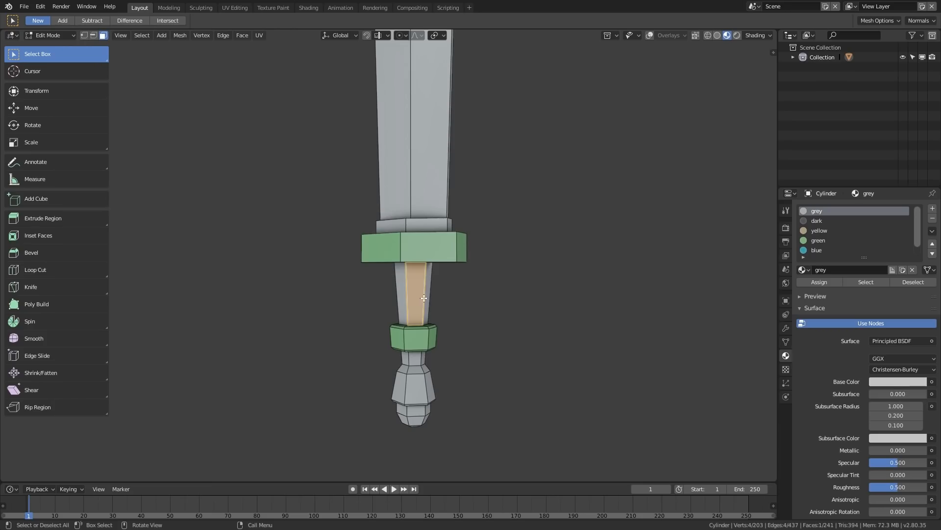
pyautogui.moveTo(423, 297)
pyautogui.mouseDown(button='middle')
pyautogui.moveTo(405, 305)
pyautogui.moveTo(424, 287)
pyautogui.mouseUp(button='middle')
pyautogui.scroll(4, 431, 271)
pyautogui.keyDown('alt'); pyautogui.keyDown('shift'); pyautogui.click(430, 265); pyautogui.keyUp('shift'); pyautogui.keyUp('alt')
pyautogui.keyDown('alt'); pyautogui.keyDown('shift'); pyautogui.click(425, 287); pyautogui.keyUp('shift'); pyautogui.keyUp('alt')
pyautogui.keyDown('alt'); pyautogui.keyDown('shift'); pyautogui.click(424, 307); pyautogui.keyUp('shift'); pyautogui.keyUp('alt')
pyautogui.moveTo(425, 307); pyautogui.dragTo(479, 243, button='middle')
pyautogui.scroll(3, 479, 242)
pyautogui.keyDown('alt'); pyautogui.keyDown('shift'); pyautogui.click(464, 249); pyautogui.keyUp('shift'); pyautogui.keyUp('alt')
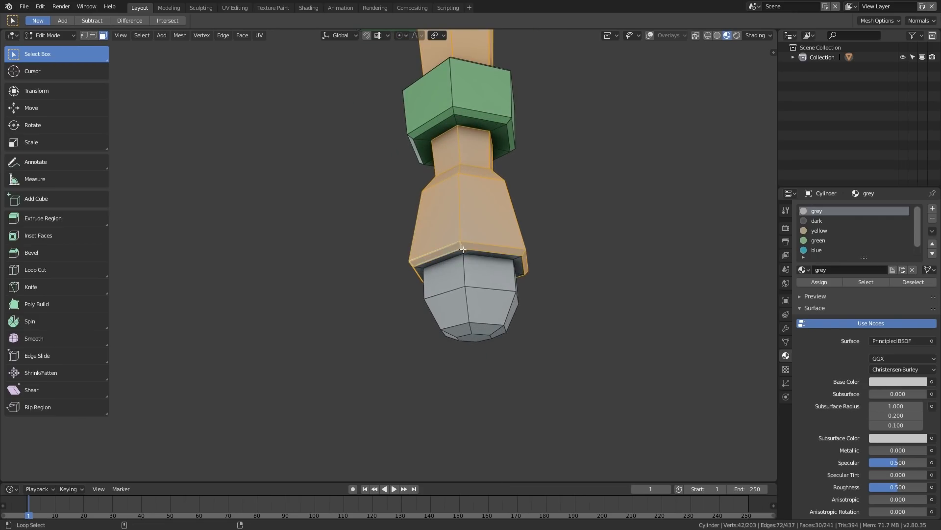
pyautogui.keyDown('alt'); pyautogui.keyDown('shift'); pyautogui.click(463, 251); pyautogui.keyUp('shift'); pyautogui.keyUp('alt')
pyautogui.moveTo(463, 251)
pyautogui.mouseDown(button='middle')
pyautogui.moveTo(470, 226)
pyautogui.moveTo(469, 241)
pyautogui.mouseUp(button='middle')
pyautogui.scroll(-2, 470, 220)
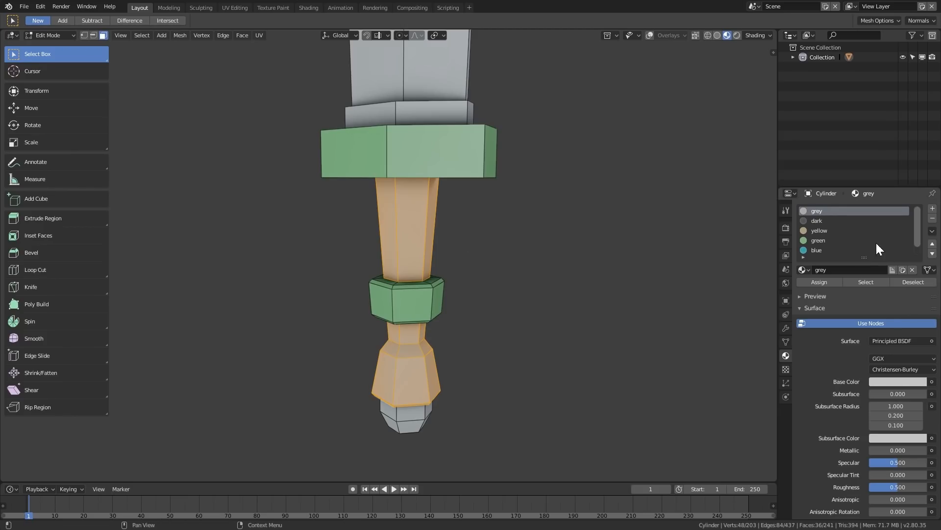
pyautogui.scroll(-1, 841, 235)
pyautogui.click(816, 251)
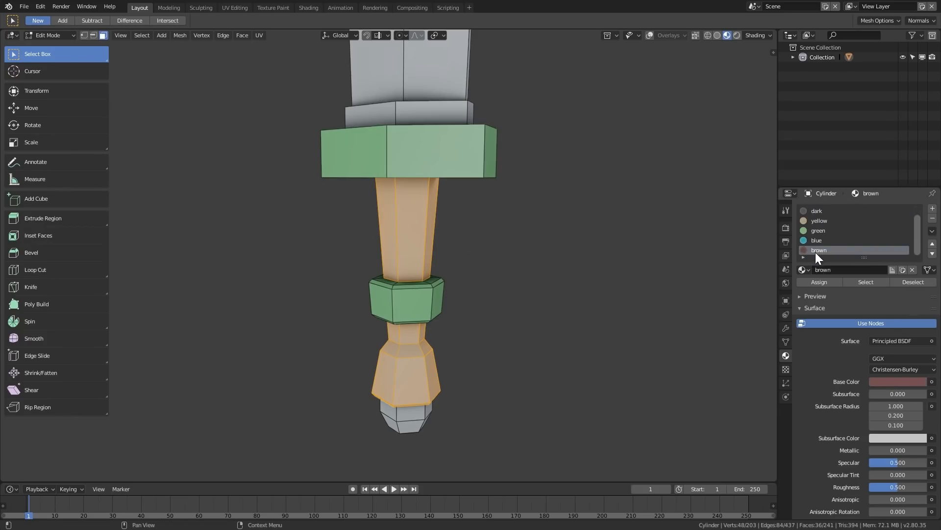
pyautogui.click(815, 282)
# Select every face of the rounded end cap of the handle and assign the yellow material to it
pyautogui.moveTo(468, 324); pyautogui.dragTo(427, 309, button='middle')
pyautogui.click(437, 374)
pyautogui.scroll(-4, 437, 374)
pyautogui.scroll(4, 427, 309)
pyautogui.scroll(3, 426, 304)
pyautogui.keyDown('alt'); pyautogui.click(412, 268); pyautogui.keyUp('alt')
pyautogui.keyDown('alt'); pyautogui.click(412, 266); pyautogui.keyUp('alt')
pyautogui.moveTo(412, 266); pyautogui.dragTo(422, 198, button='middle')
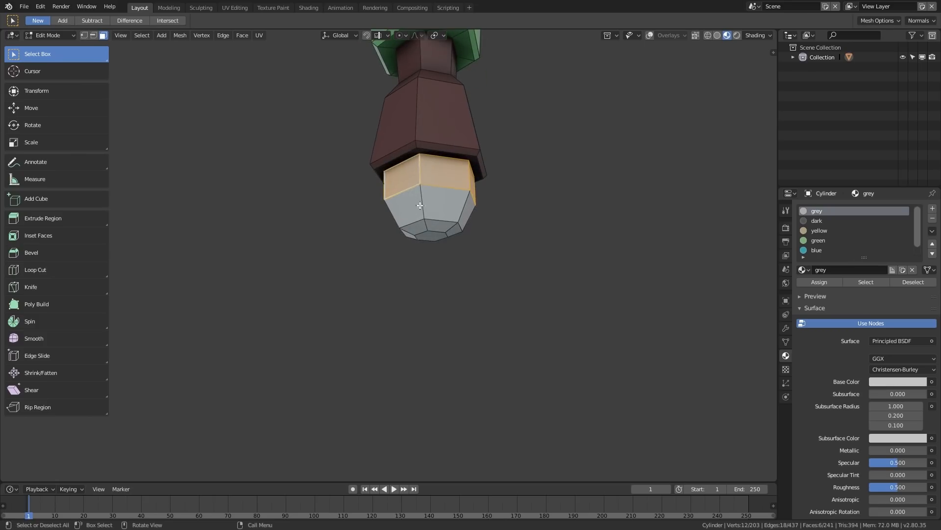
pyautogui.keyDown('alt'); pyautogui.click(423, 197); pyautogui.keyUp('alt')
pyautogui.keyDown('alt'); pyautogui.keyDown('shift'); pyautogui.click(421, 171); pyautogui.keyUp('shift'); pyautogui.keyUp('alt')
pyautogui.scroll(3, 439, 198)
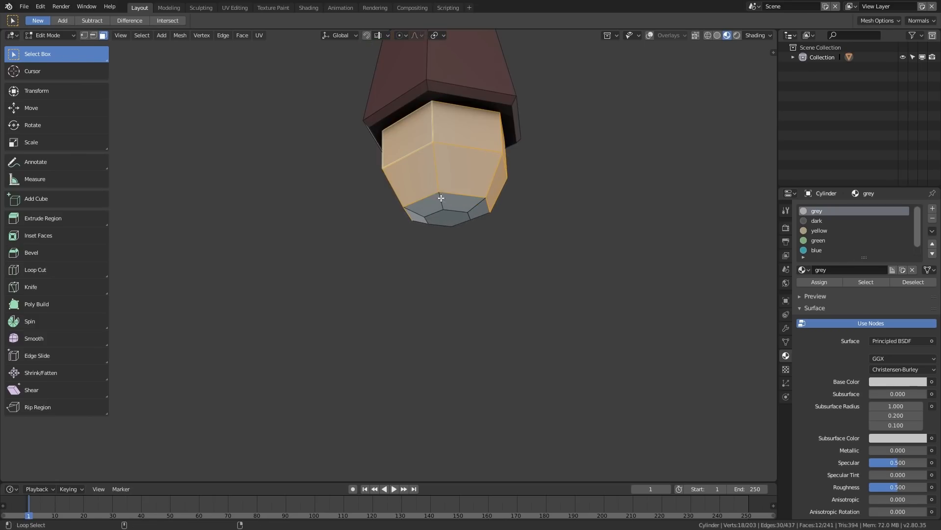
pyautogui.keyDown('alt'); pyautogui.keyDown('shift'); pyautogui.click(441, 198); pyautogui.keyUp('shift'); pyautogui.keyUp('alt')
pyautogui.keyDown('shift'); pyautogui.click(454, 219); pyautogui.keyUp('shift')
pyautogui.scroll(-4, 456, 216)
pyautogui.moveTo(468, 164); pyautogui.dragTo(470, 211, button='middle')
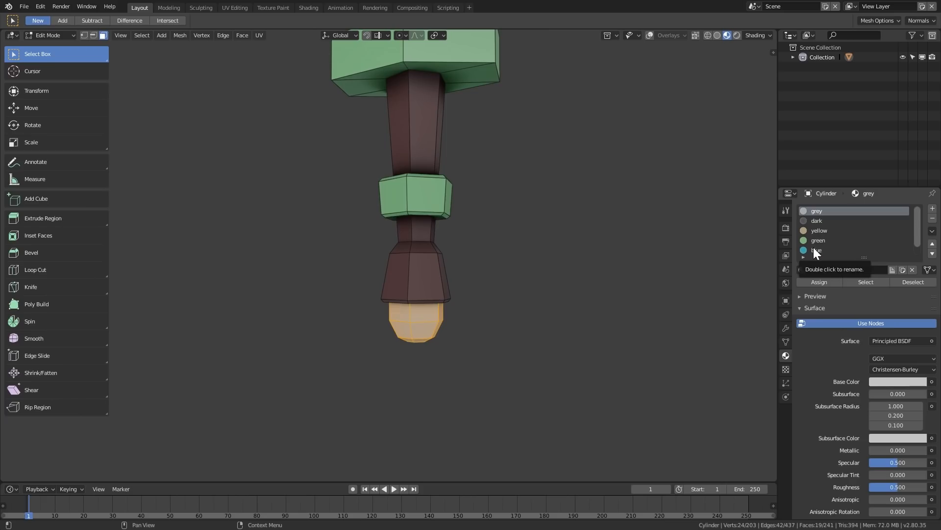
pyautogui.click(816, 230)
pyautogui.click(819, 283)
# Select the side and upper face loops of the collar between blade and guard and assign the yellow material
pyautogui.scroll(-3, 482, 266)
pyautogui.keyDown('shift'); pyautogui.moveTo(406, 154); pyautogui.dragTo(412, 244, button='middle'); pyautogui.keyUp('shift')
pyautogui.scroll(2, 407, 246)
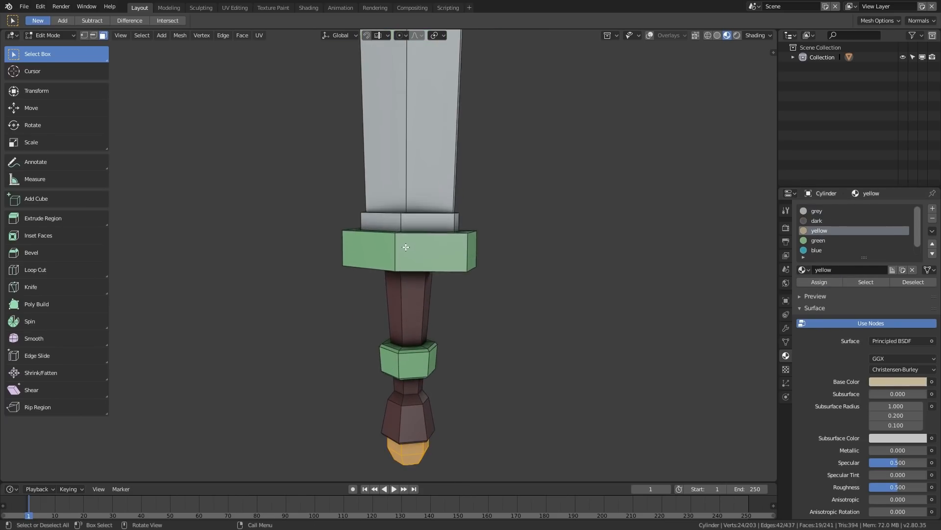
pyautogui.moveTo(407, 231); pyautogui.dragTo(407, 239, button='middle')
pyautogui.scroll(3, 407, 240)
pyautogui.keyDown('alt'); pyautogui.click(412, 233); pyautogui.keyUp('alt')
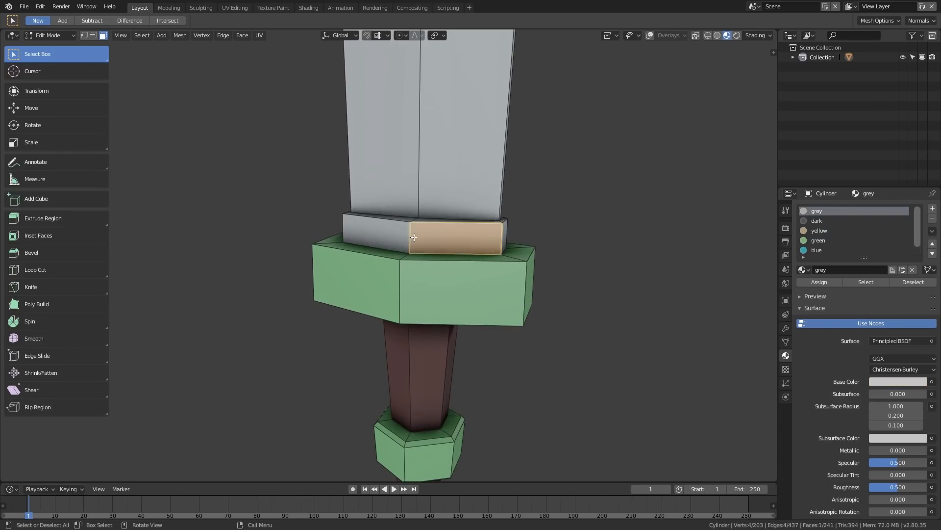
pyautogui.keyDown('alt'); pyautogui.click(412, 232); pyautogui.keyUp('alt')
pyautogui.moveTo(412, 232); pyautogui.dragTo(411, 259, button='middle')
pyautogui.keyDown('alt'); pyautogui.keyDown('shift'); pyautogui.click(406, 242); pyautogui.keyUp('shift'); pyautogui.keyUp('alt')
pyautogui.moveTo(405, 242); pyautogui.dragTo(368, 257, button='middle')
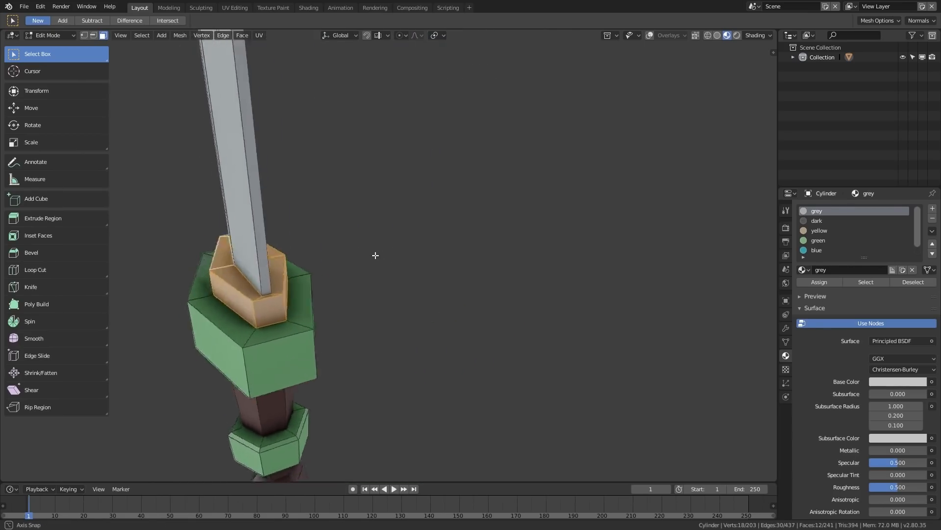
pyautogui.press('KP_Decimal')
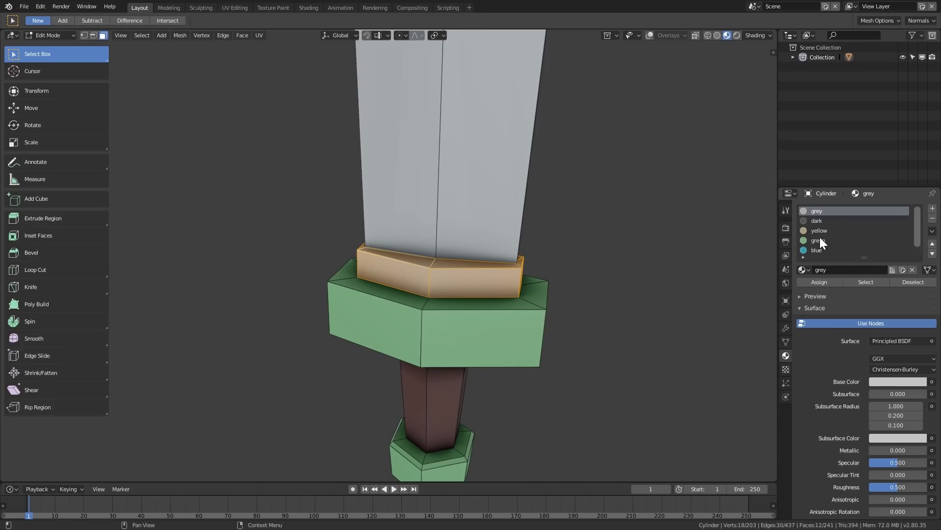
pyautogui.click(820, 232)
pyautogui.click(809, 283)
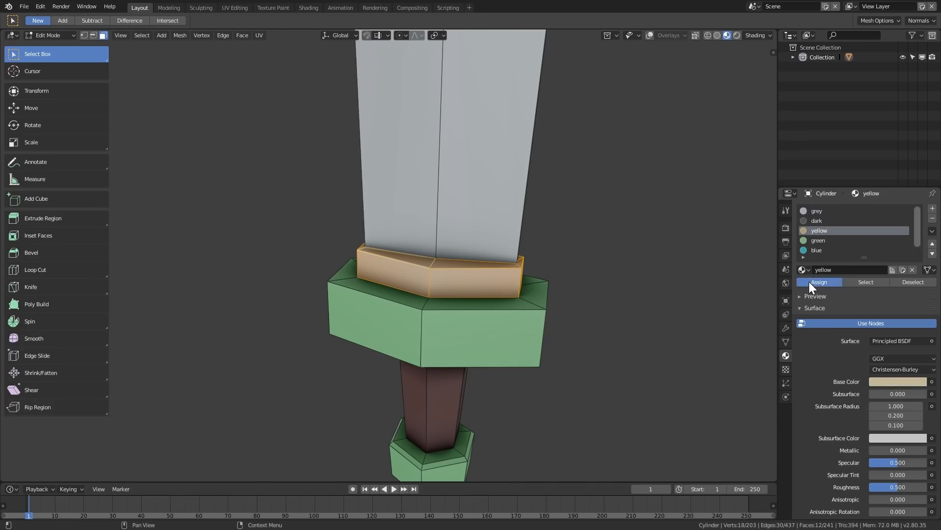
# Switch to Object Mode and inspect the colored sword from handle to blade
pyautogui.scroll(-5, 556, 297)
pyautogui.press('Tab')
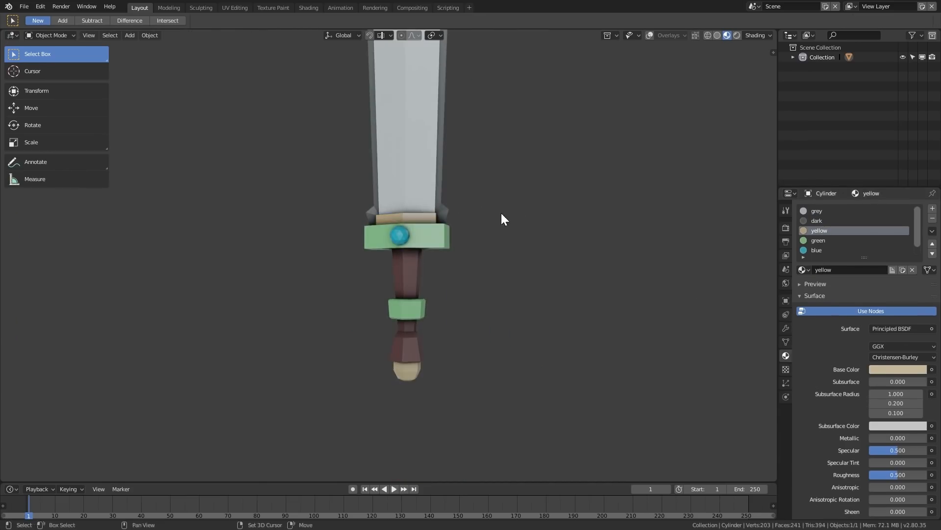
pyautogui.keyDown('shift'); pyautogui.moveTo(501, 214); pyautogui.dragTo(514, 307, button='middle'); pyautogui.keyUp('shift')
pyautogui.scroll(-2, 514, 307)
pyautogui.keyDown('shift'); pyautogui.moveTo(481, 255); pyautogui.dragTo(484, 286, button='middle'); pyautogui.keyUp('shift')
pyautogui.scroll(1, 485, 285)
# Select the blade's main face loop in Edit Mode to check its material, and return to viewing the sword in Object Mode
pyautogui.press('Tab')
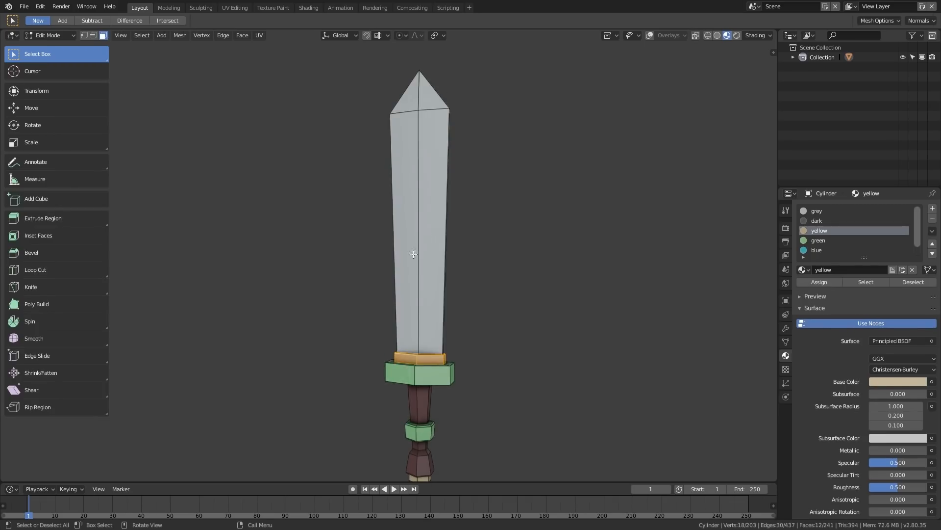
pyautogui.click(420, 241)
pyautogui.hotkey('alt', 'a')
pyautogui.keyDown('alt'); pyautogui.click(421, 235); pyautogui.keyUp('alt')
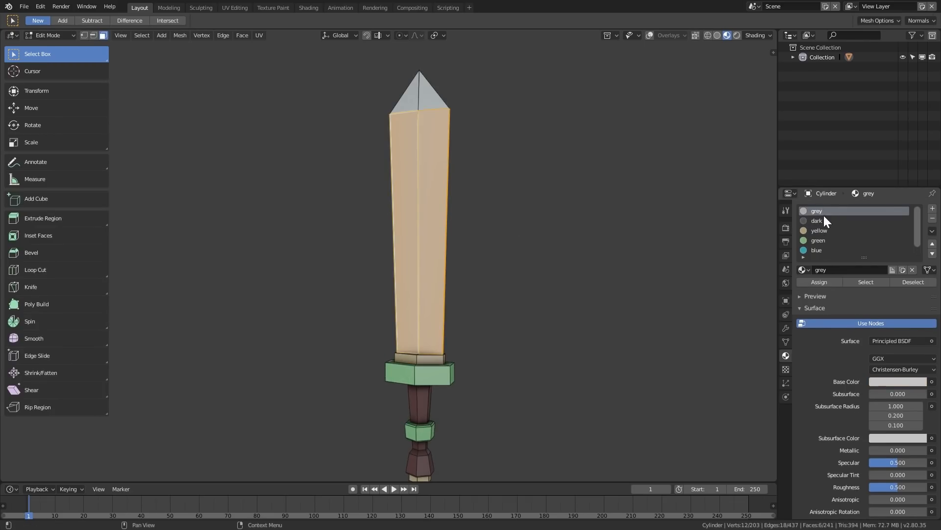
pyautogui.press('Tab')
pyautogui.moveTo(463, 328)
pyautogui.keyDown('shift'); pyautogui.mouseDown(button='middle')
pyautogui.moveTo(464, 315)
pyautogui.moveTo(501, 316)
pyautogui.moveTo(446, 319)
pyautogui.moveTo(454, 317)
pyautogui.mouseUp(button='middle'); pyautogui.keyUp('shift')
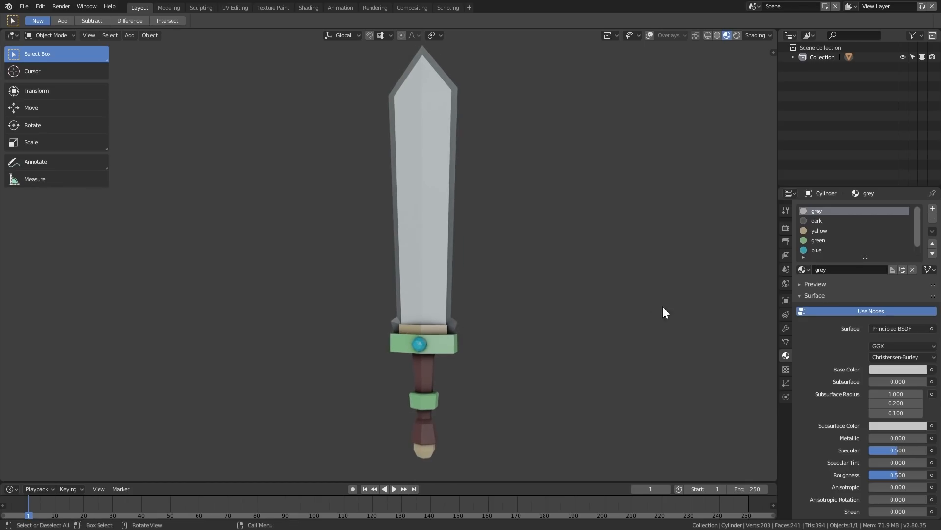
pyautogui.moveTo(521, 308)
pyautogui.mouseDown(button='middle')
pyautogui.moveTo(576, 304)
pyautogui.moveTo(509, 309)
pyautogui.mouseUp(button='middle')
# In Edit Mode, reveal the hidden blade edge and gem, deselect everything, and compare the sword in Object Mode before resuming Edit Mode
pyautogui.press('Tab')
pyautogui.moveTo(465, 275); pyautogui.dragTo(479, 275, button='middle')
pyautogui.hotkey('alt', 'h')
pyautogui.hotkey('alt', 'a')
pyautogui.press('Tab')
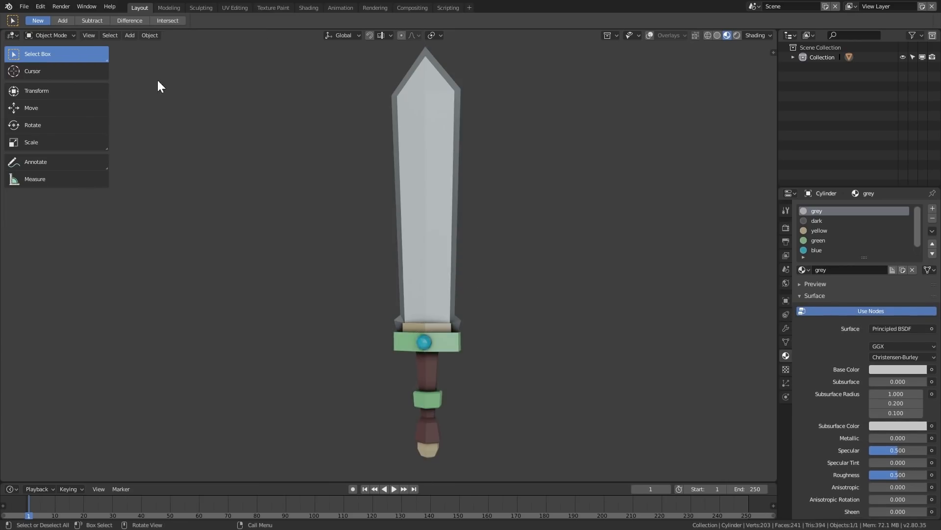
pyautogui.press('Tab')
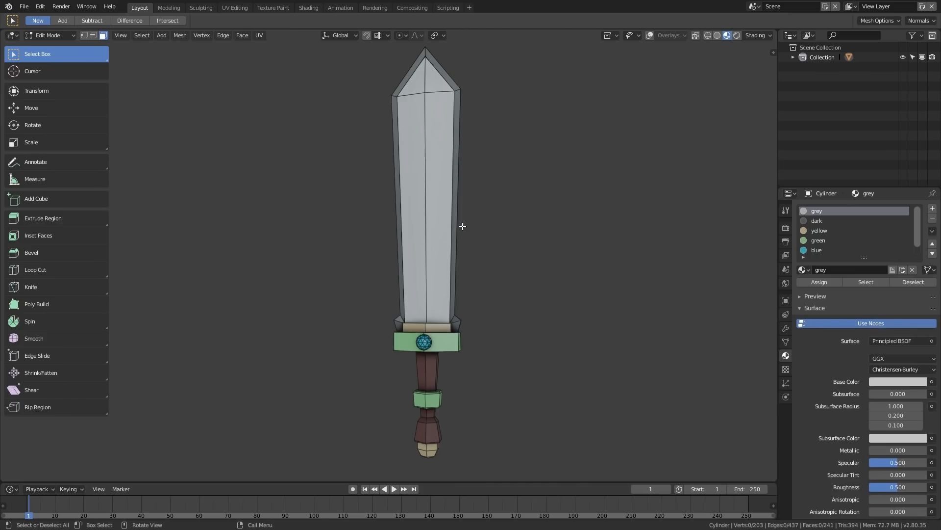
# In Object Mode, lighten the brown material's base color to a softer reddish brown, with red at about 0.29
pyautogui.hotkey('ctrl', 'Tab')
pyautogui.click(406, 228)
pyautogui.moveTo(491, 267)
pyautogui.keyDown('shift'); pyautogui.mouseDown(button='middle')
pyautogui.moveTo(511, 271)
pyautogui.moveTo(502, 273)
pyautogui.mouseUp(button='middle'); pyautogui.keyUp('shift')
pyautogui.click(815, 241)
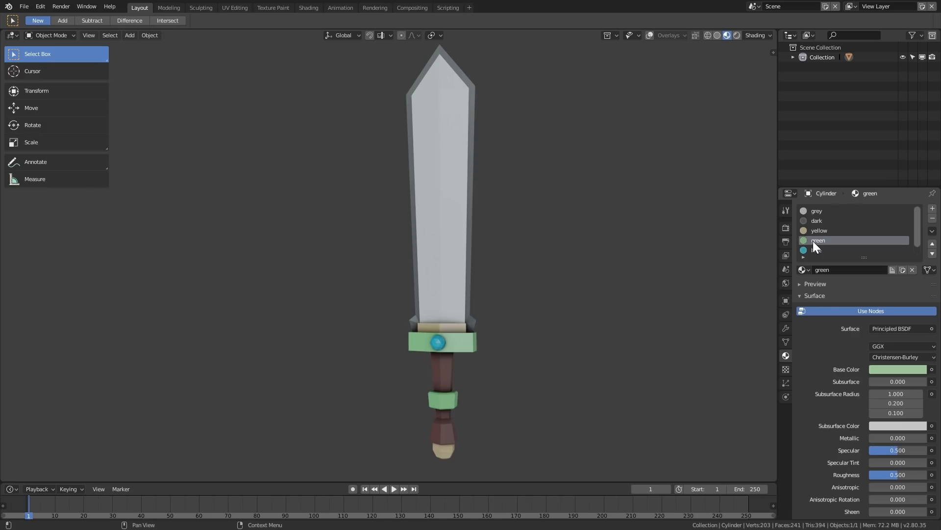
pyautogui.scroll(-1, 818, 249)
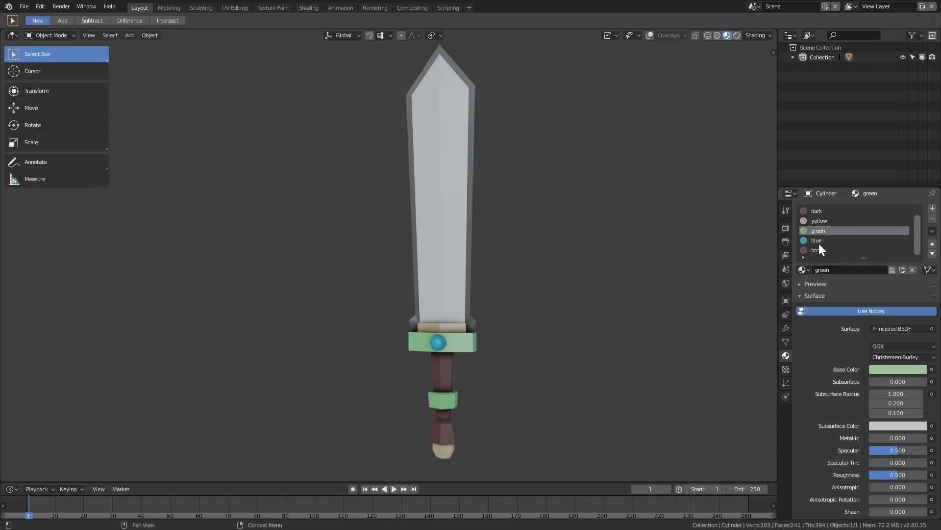
pyautogui.click(818, 250)
pyautogui.scroll(-2, 834, 384)
pyautogui.click(886, 330)
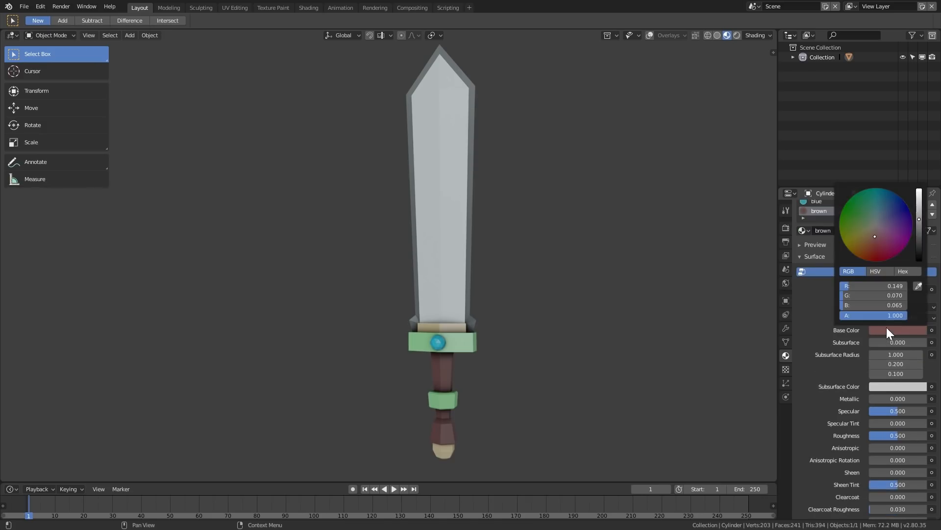
pyautogui.moveTo(918, 220); pyautogui.dragTo(919, 208)
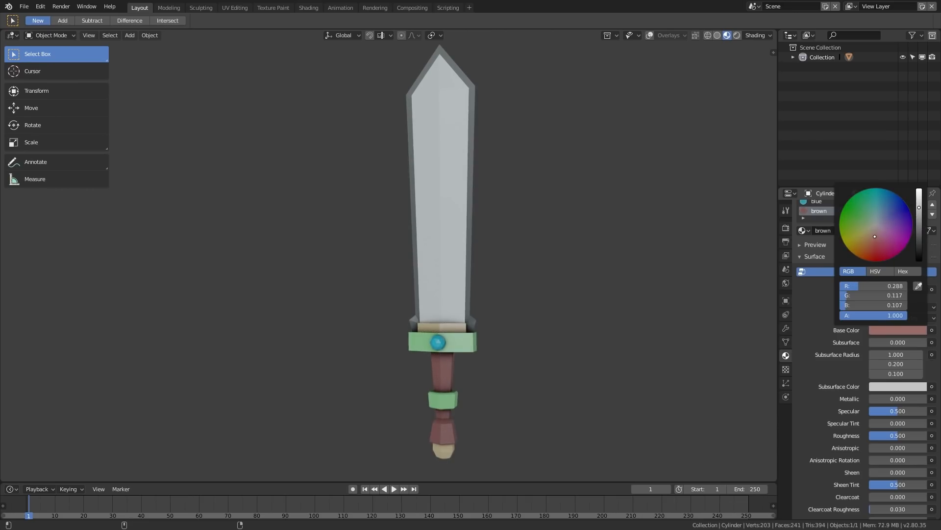
pyautogui.moveTo(875, 236); pyautogui.dragTo(875, 234)
# Enlarge the material slot list to show every slot and shift the yellow material's base color to a warmer, peachy tan
pyautogui.scroll(1, 847, 216)
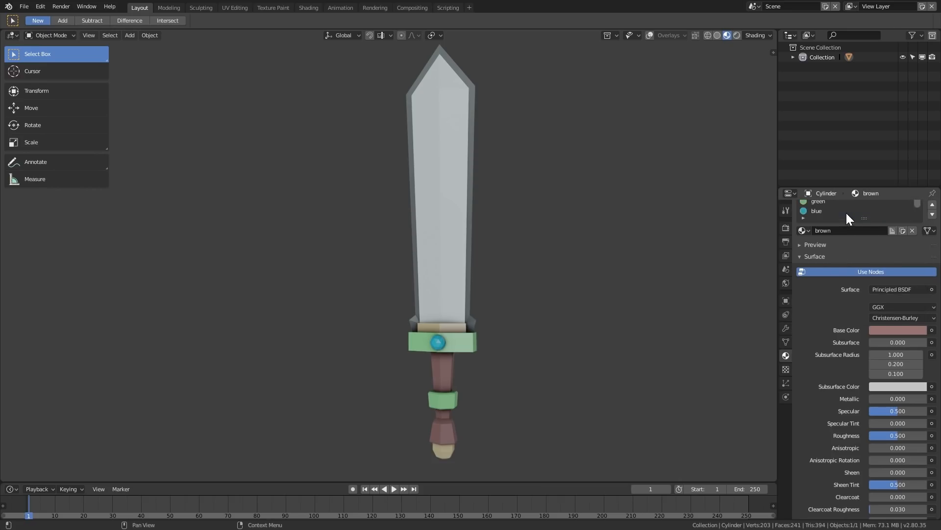
pyautogui.moveTo(864, 218); pyautogui.dragTo(864, 255)
pyautogui.scroll(2, 846, 223)
pyautogui.click(834, 230)
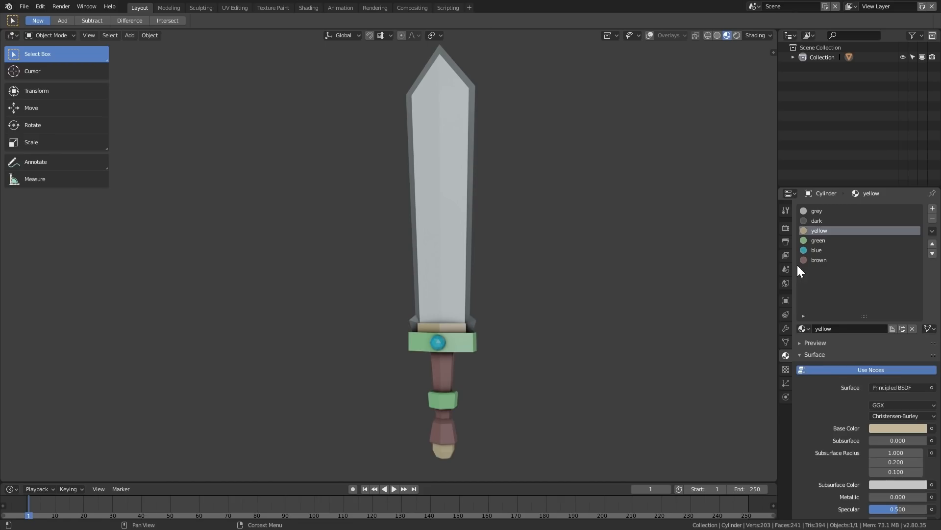
pyautogui.click(885, 429)
pyautogui.moveTo(871, 329); pyautogui.dragTo(871, 331)
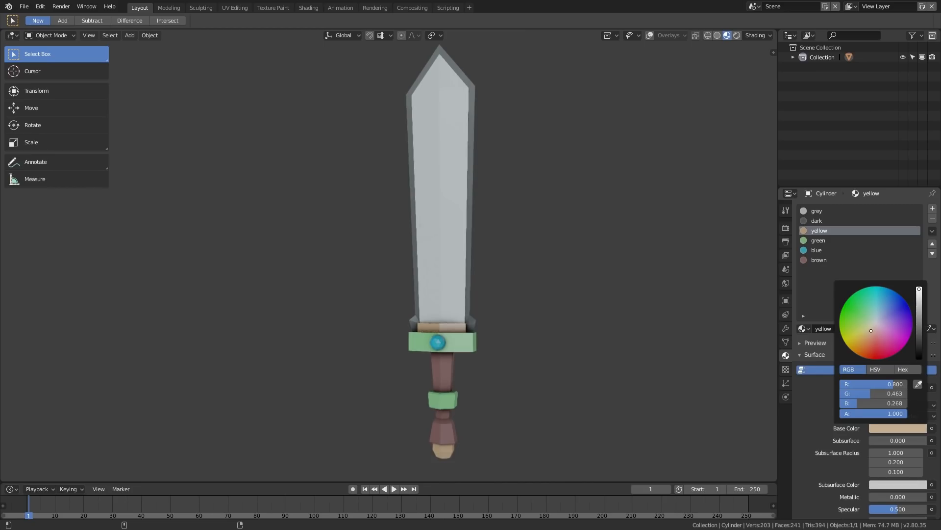
pyautogui.moveTo(872, 329); pyautogui.dragTo(871, 329)
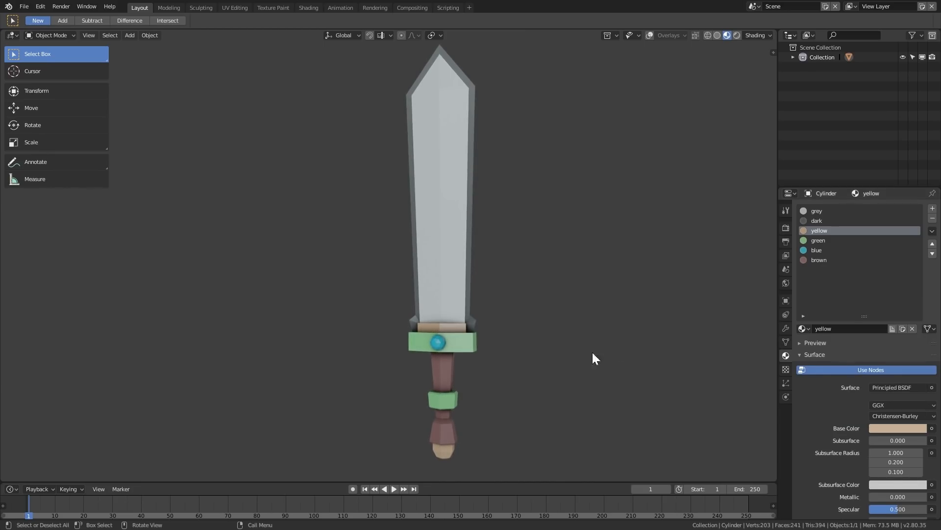
# Shift the green material's base color to a slightly cooler, bluish green
pyautogui.click(828, 240)
pyautogui.click(889, 429)
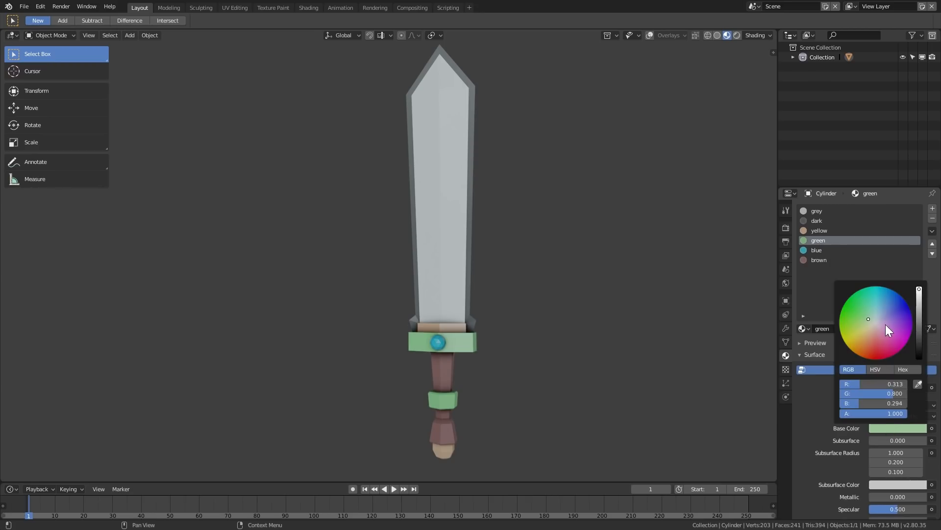
pyautogui.moveTo(868, 318); pyautogui.dragTo(867, 316)
pyautogui.moveTo(868, 315); pyautogui.dragTo(879, 317)
pyautogui.moveTo(920, 295); pyautogui.dragTo(919, 291)
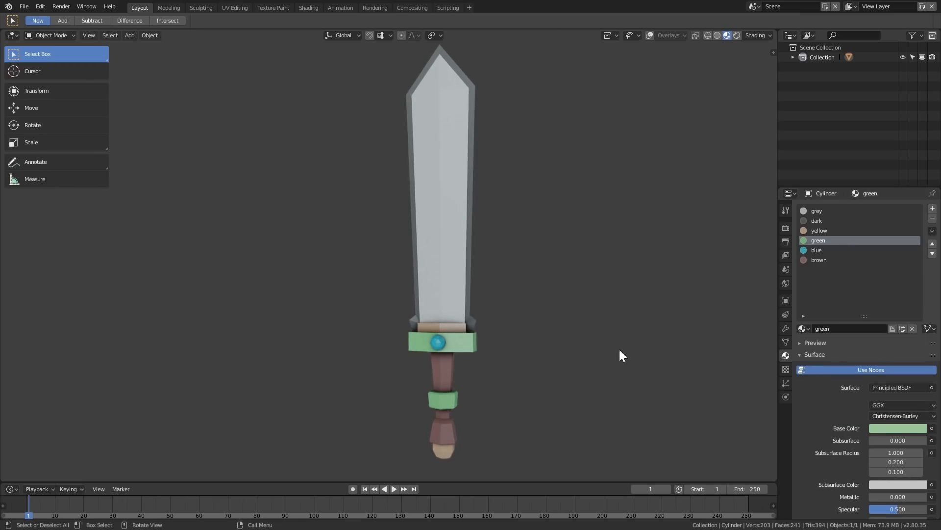
pyautogui.click(896, 425)
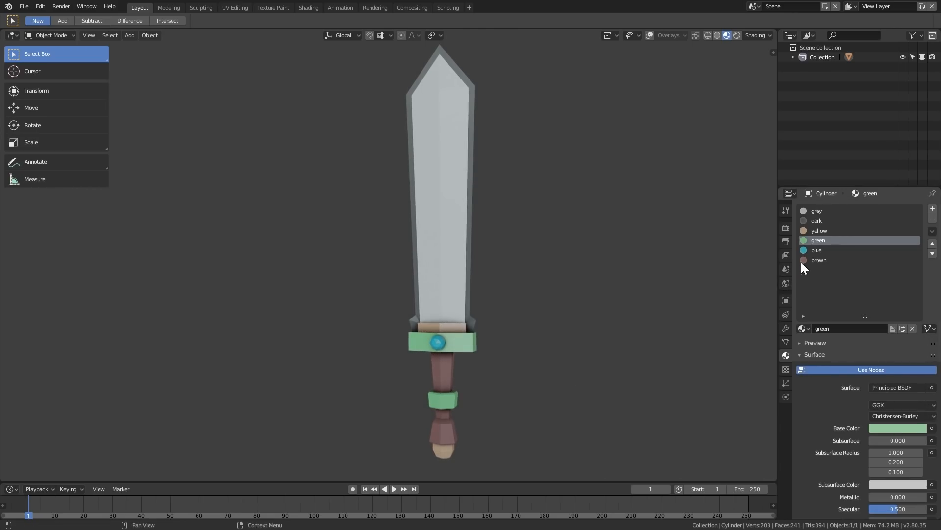
# Change the blue material's surface shader to Emission and set its emission color to a bright cyan
pyautogui.click(815, 249)
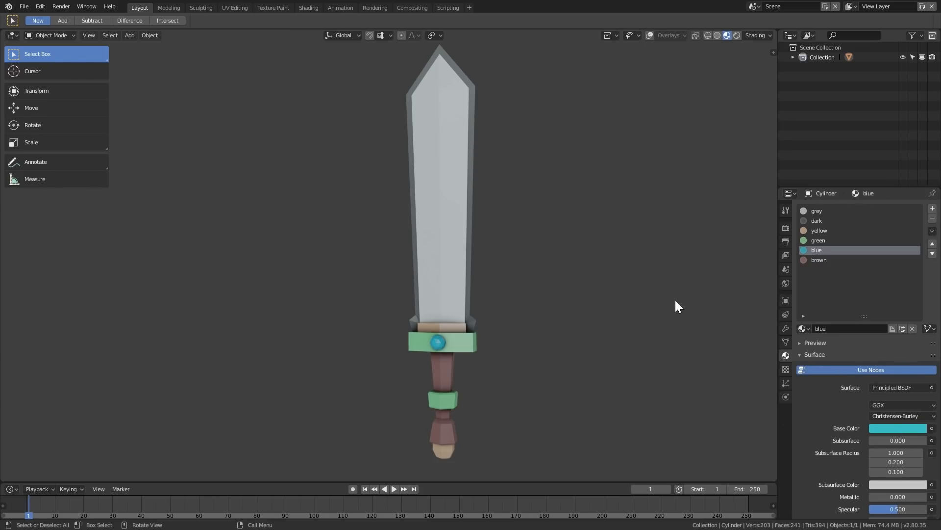
pyautogui.click(884, 389)
pyautogui.click(891, 387)
pyautogui.click(898, 388)
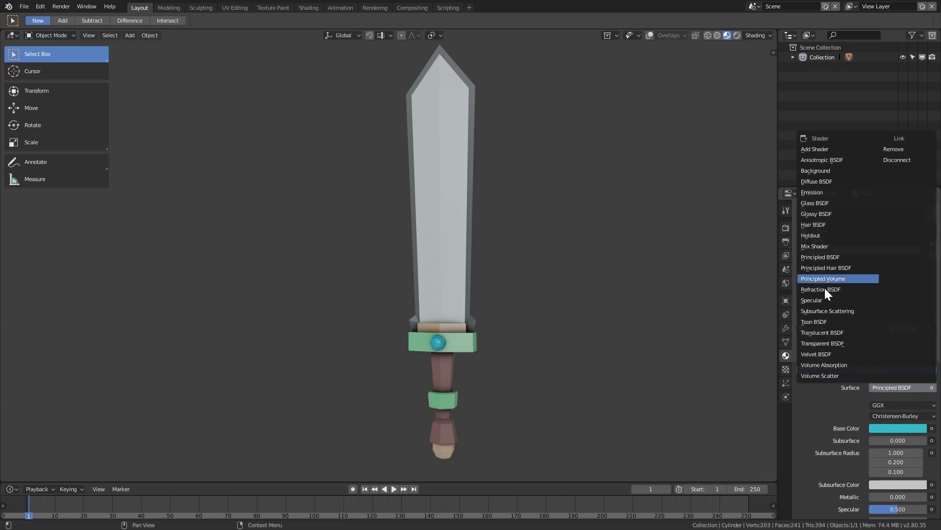
pyautogui.click(819, 191)
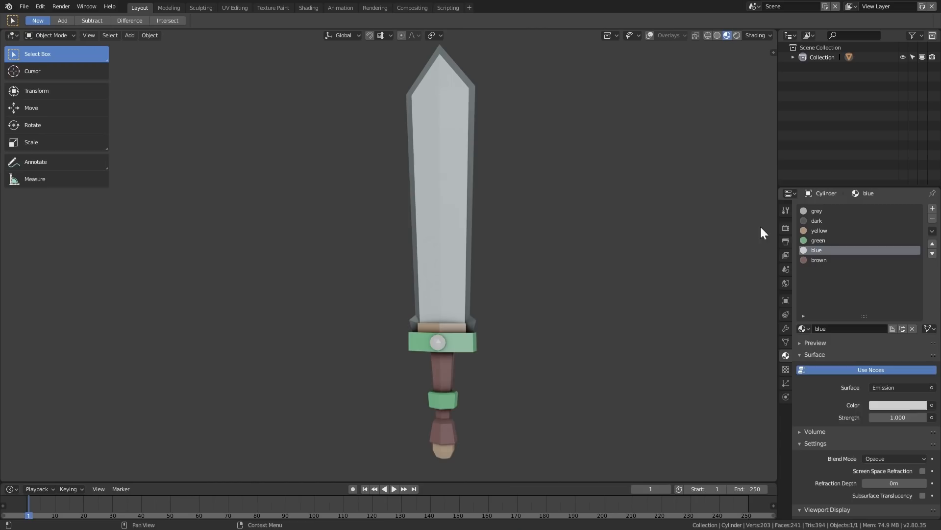
pyautogui.click(887, 406)
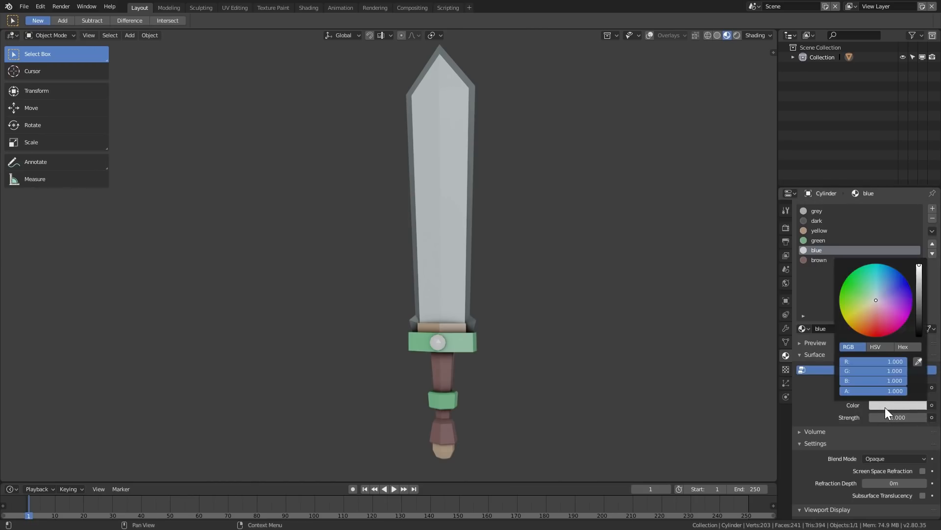
pyautogui.moveTo(879, 290); pyautogui.dragTo(875, 272)
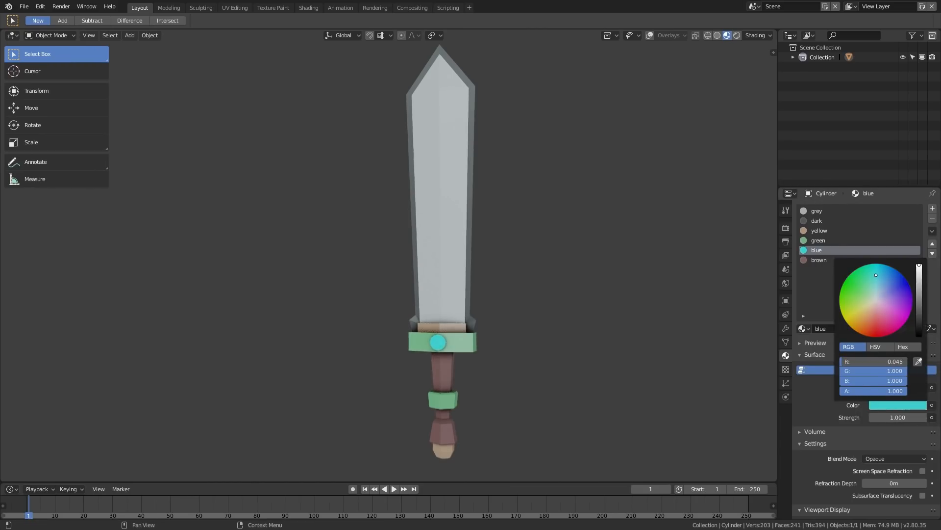
pyautogui.moveTo(510, 345)
pyautogui.mouseDown(button='middle')
pyautogui.moveTo(469, 345)
pyautogui.moveTo(521, 342)
pyautogui.mouseUp(button='middle')
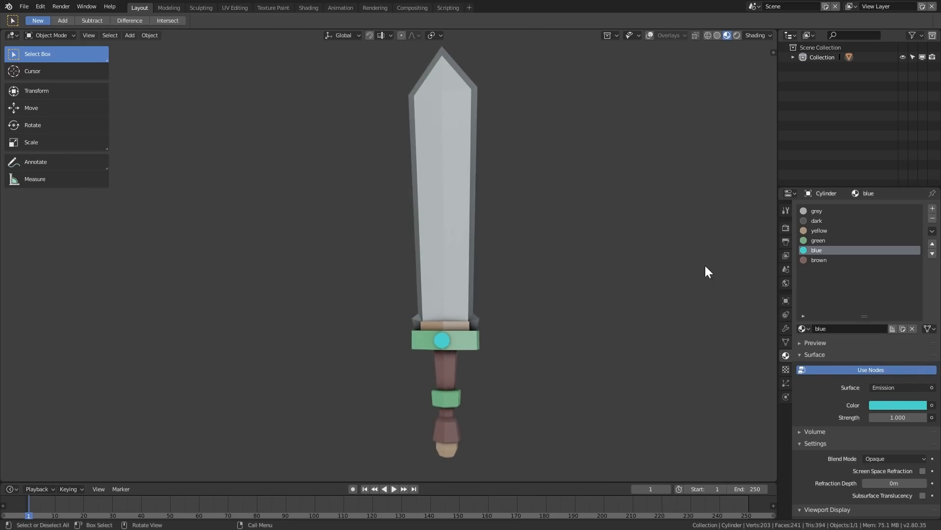
# Enable Bloom in the Eevee render settings and set its threshold to 0.961 and intensity to 1.694
pyautogui.click(786, 228)
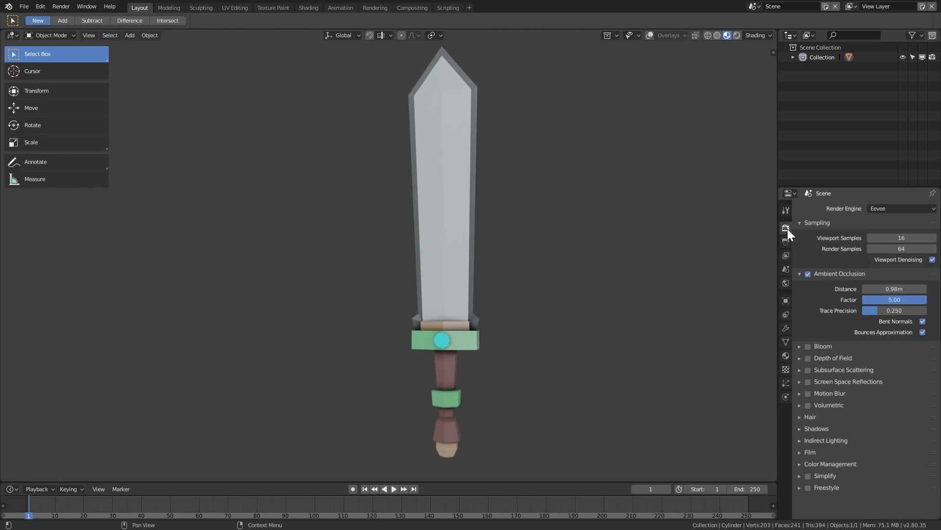
pyautogui.click(808, 347)
pyautogui.moveTo(610, 330)
pyautogui.mouseDown(button='middle')
pyautogui.moveTo(573, 331)
pyautogui.moveTo(613, 334)
pyautogui.mouseUp(button='middle')
pyautogui.click(800, 346)
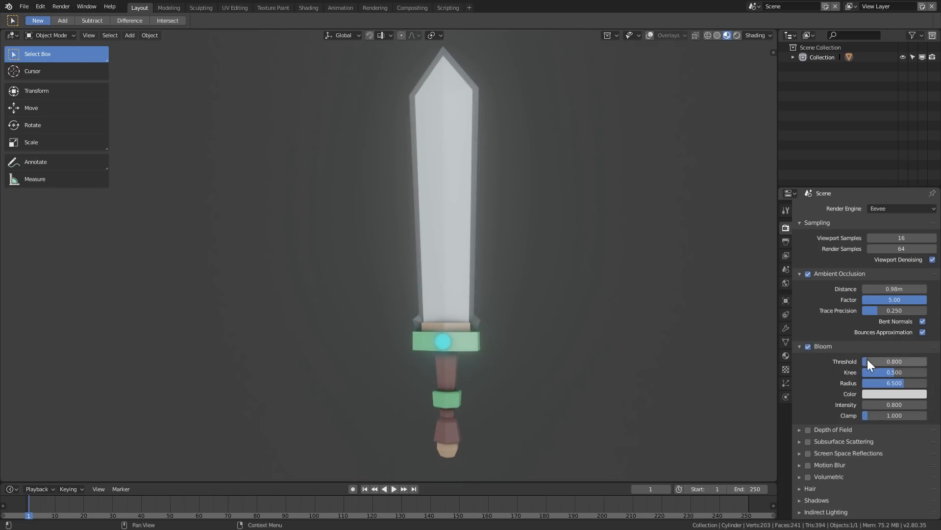
pyautogui.moveTo(872, 361); pyautogui.dragTo(863, 361)
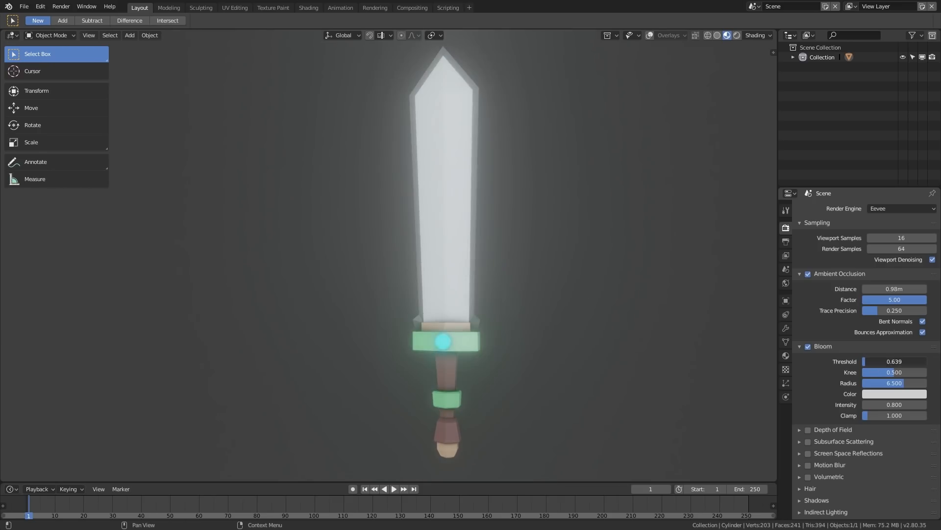
pyautogui.moveTo(876, 357); pyautogui.dragTo(897, 357)
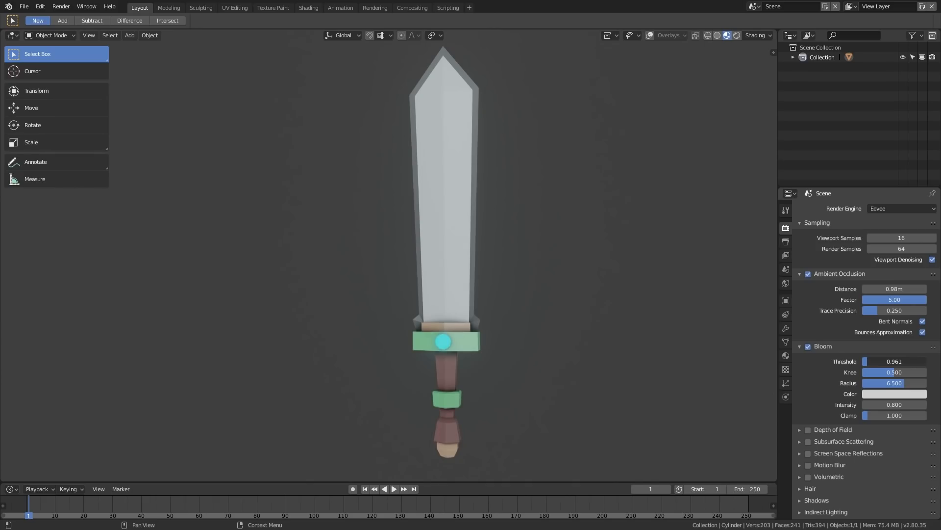
pyautogui.moveTo(901, 360); pyautogui.dragTo(893, 361)
pyautogui.moveTo(608, 410); pyautogui.dragTo(583, 413, button='middle')
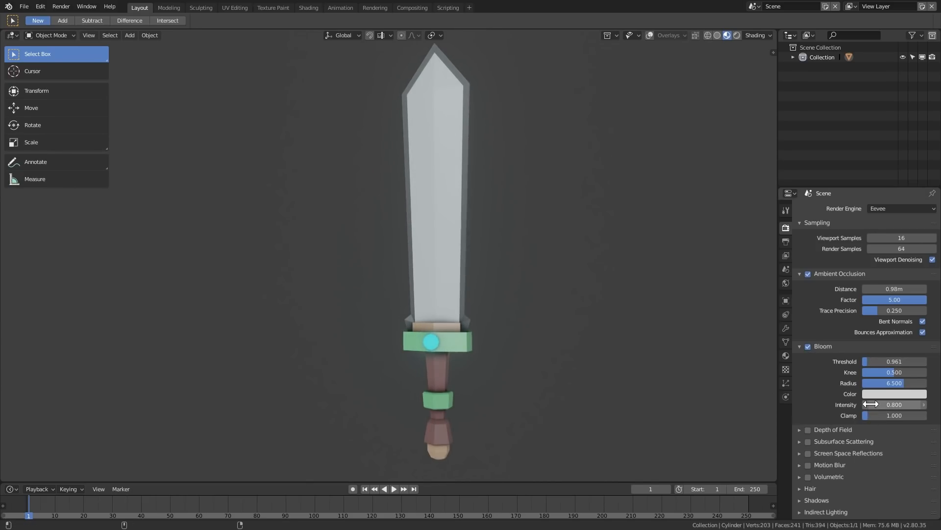
pyautogui.moveTo(895, 404); pyautogui.dragTo(903, 405)
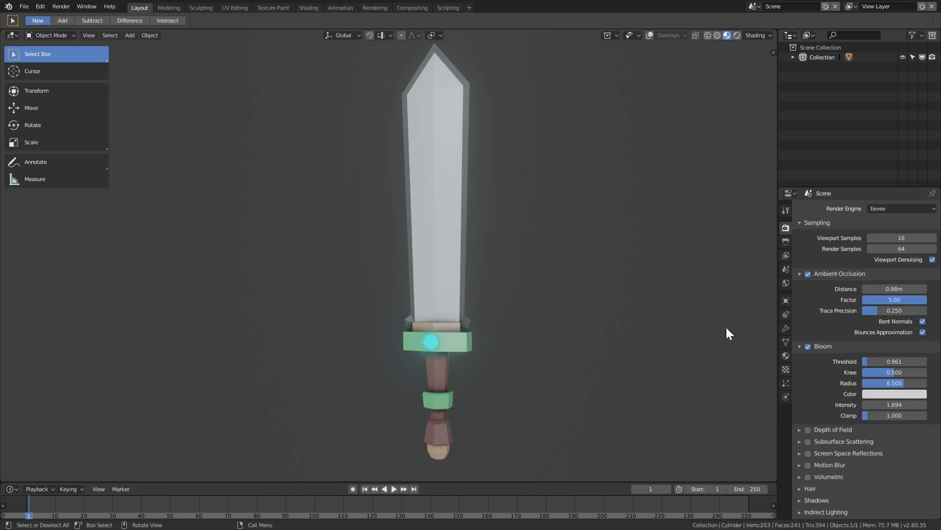
# Darken the grey blade material's base color to about 0.455 in red, green and blue
pyautogui.click(786, 356)
pyautogui.click(817, 212)
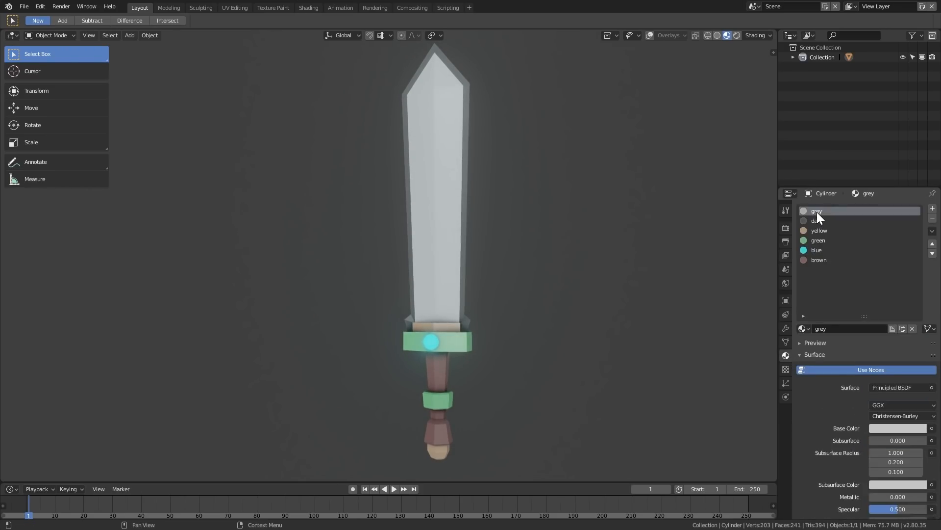
pyautogui.click(904, 429)
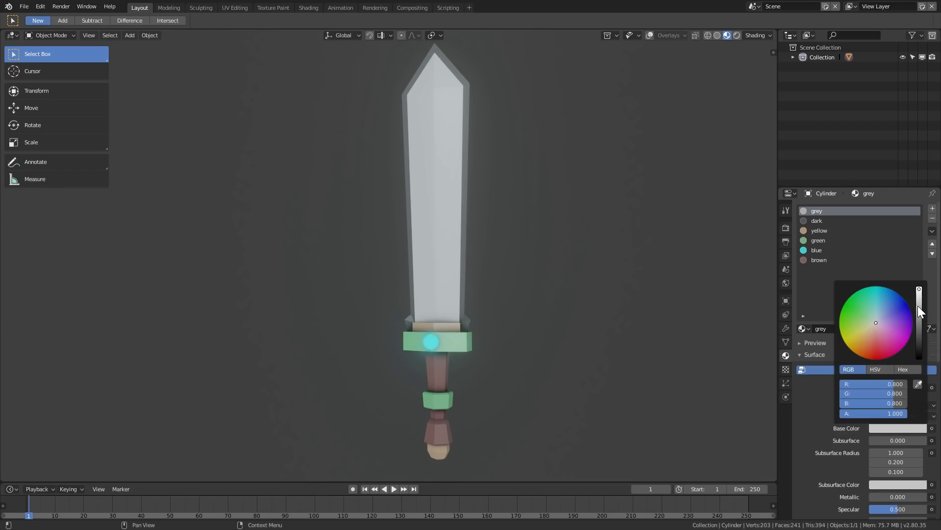
pyautogui.moveTo(919, 292)
pyautogui.mouseDown()
pyautogui.moveTo(919, 307)
pyautogui.moveTo(919, 298)
pyautogui.mouseUp()
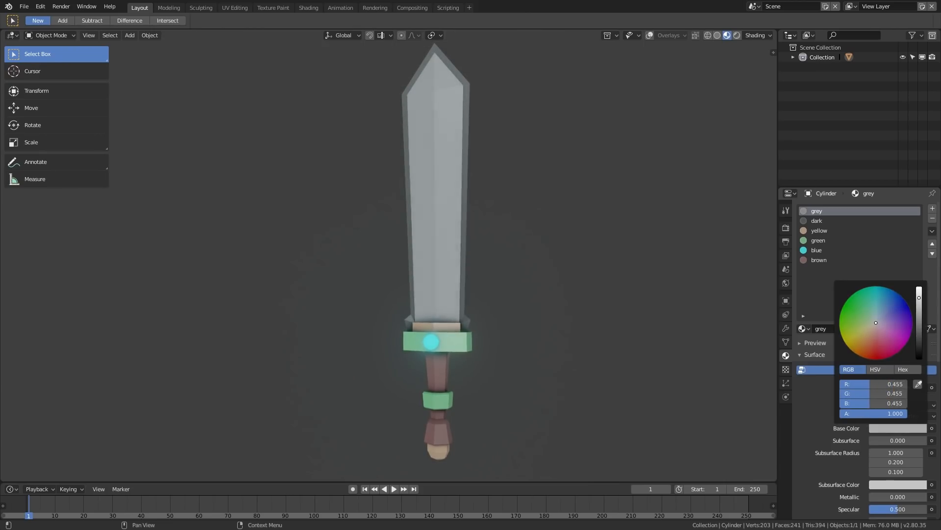
pyautogui.moveTo(591, 316)
pyautogui.mouseDown(button='middle')
pyautogui.moveTo(543, 322)
pyautogui.moveTo(595, 317)
pyautogui.mouseUp(button='middle')
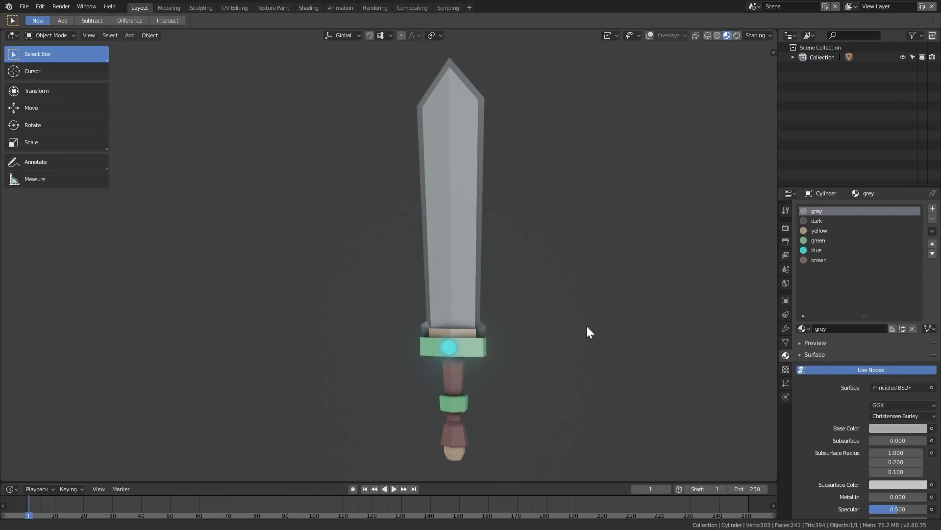
pyautogui.moveTo(485, 340)
pyautogui.mouseDown(button='middle')
pyautogui.moveTo(549, 337)
pyautogui.moveTo(472, 342)
pyautogui.mouseUp(button='middle')
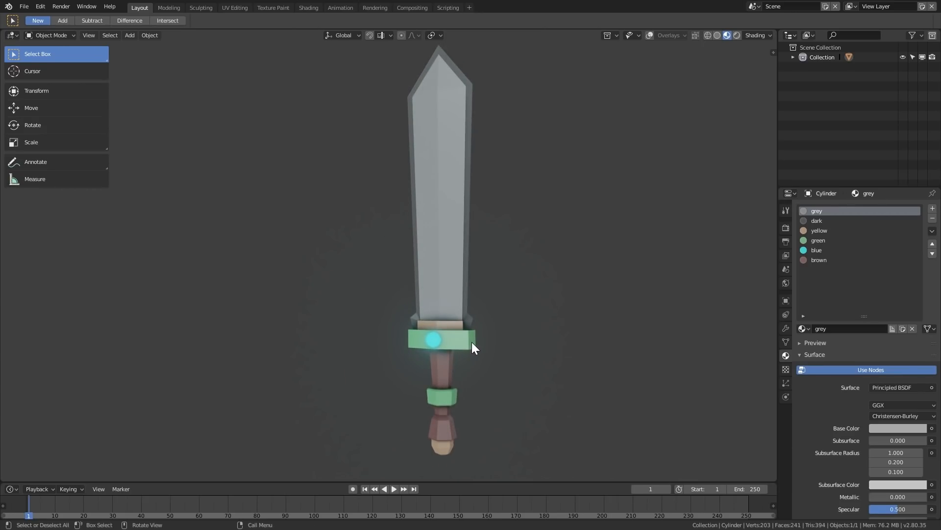
# In Edit Mode, select the narrow face loop at the flared brown handle end's lower rim and move it up 0.123 m along Z
pyautogui.moveTo(632, 307); pyautogui.dragTo(579, 304, button='middle')
pyautogui.keyDown('shift'); pyautogui.moveTo(506, 353); pyautogui.dragTo(509, 269, button='middle'); pyautogui.keyUp('shift')
pyautogui.scroll(2, 467, 309)
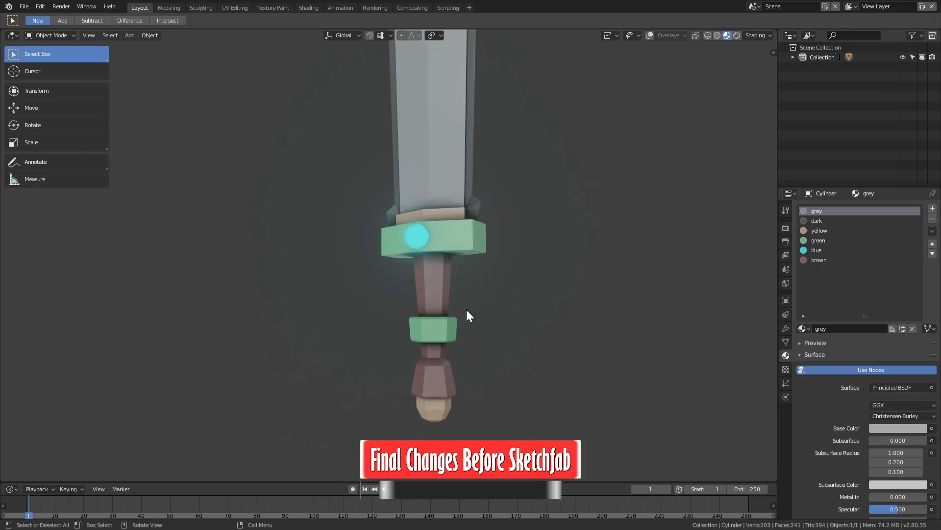
pyautogui.press('Tab')
pyautogui.scroll(2, 442, 301)
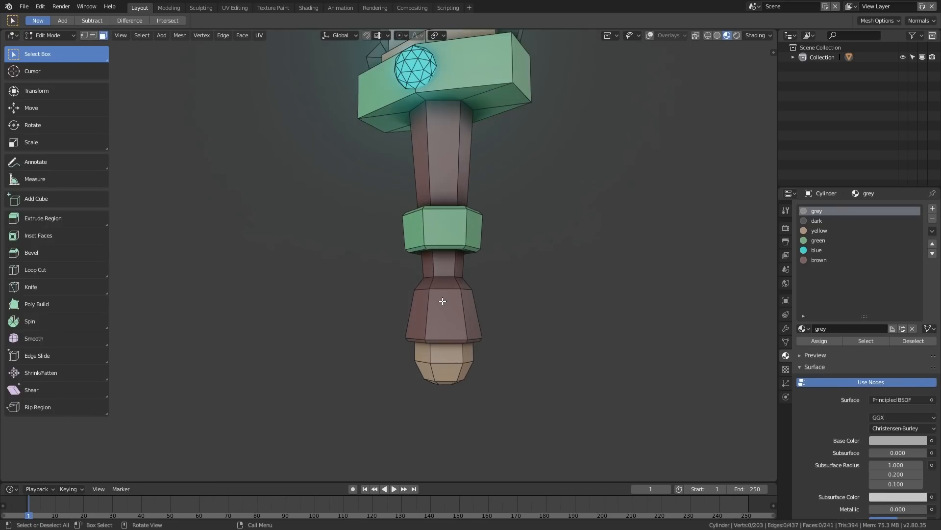
pyautogui.click(444, 338)
pyautogui.keyDown('shift'); pyautogui.moveTo(444, 338); pyautogui.dragTo(444, 283, button='middle'); pyautogui.keyUp('shift')
pyautogui.scroll(4, 444, 284)
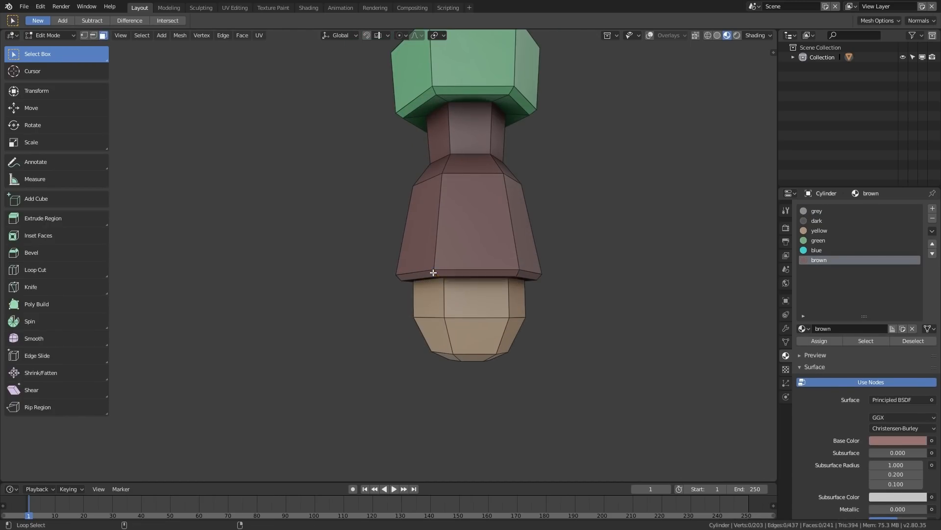
pyautogui.keyDown('alt'); pyautogui.click(433, 272); pyautogui.keyUp('alt')
pyautogui.press('g')
pyautogui.press('z')
pyautogui.click(458, 253)
# Add two evenly spaced horizontal loop cuts around the flared brown section of the handle end, without sliding them
pyautogui.moveTo(488, 253); pyautogui.dragTo(510, 273, button='middle')
pyautogui.hotkey('ctrl', 'r')
pyautogui.scroll(1, 526, 278)
pyautogui.scroll(-1, 527, 278)
pyautogui.scroll(1, 529, 278)
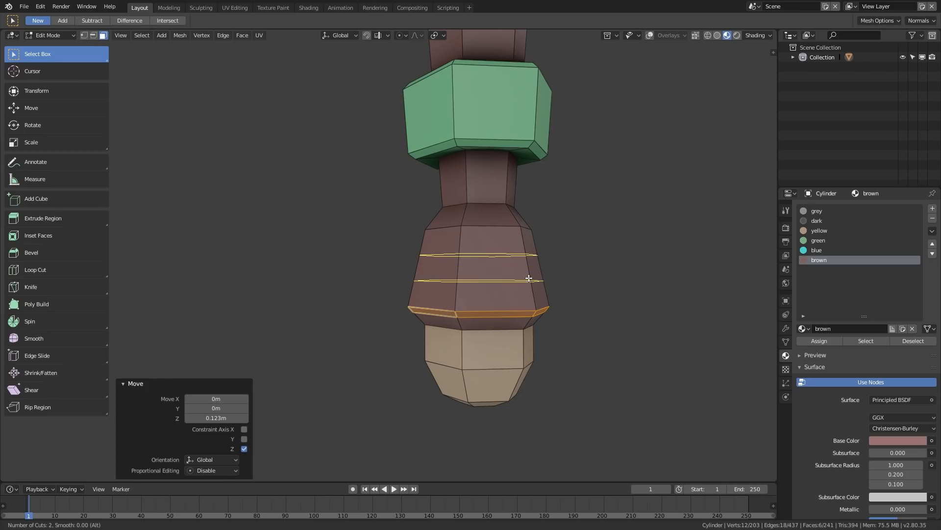
pyautogui.click(528, 278)
pyautogui.rightClick(537, 271)
# Extrude the middle face loop of the flared brown section in place and scale it inward to about 0.772
pyautogui.moveTo(598, 267); pyautogui.dragTo(603, 269, button='middle')
pyautogui.moveTo(544, 267); pyautogui.dragTo(553, 267, button='middle')
pyautogui.press('3')
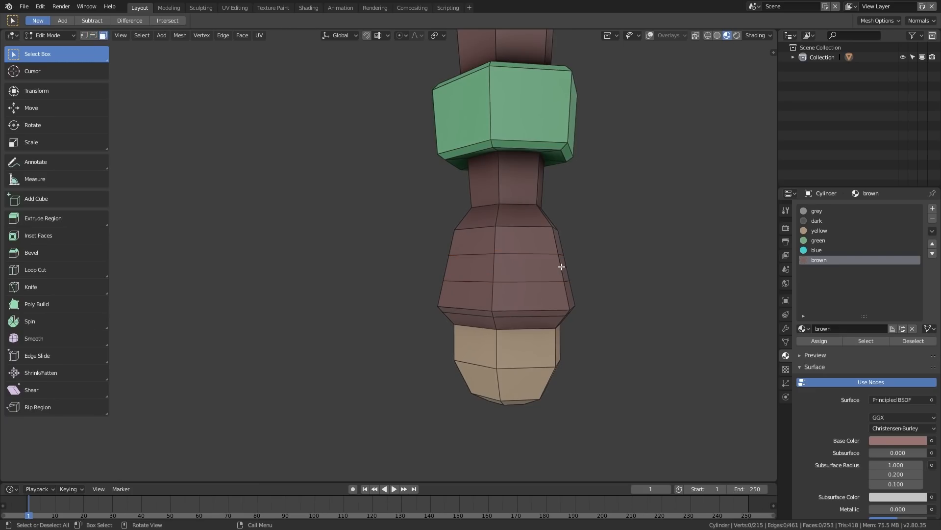
pyautogui.keyDown('alt'); pyautogui.click(559, 268); pyautogui.keyUp('alt')
pyautogui.moveTo(616, 260)
pyautogui.mouseDown(button='middle')
pyautogui.moveTo(603, 263)
pyautogui.moveTo(614, 262)
pyautogui.mouseUp(button='middle')
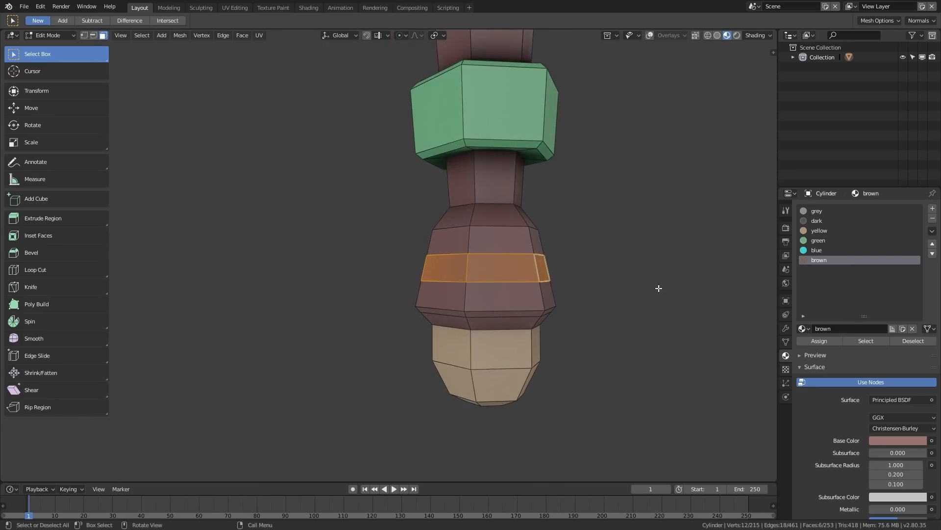
pyautogui.press('e')
pyautogui.press('Escape')
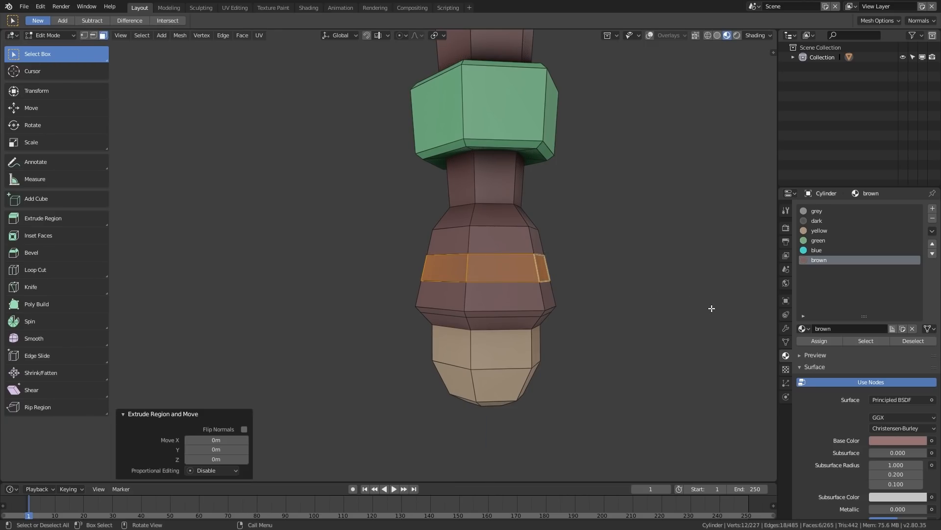
pyautogui.press('s')
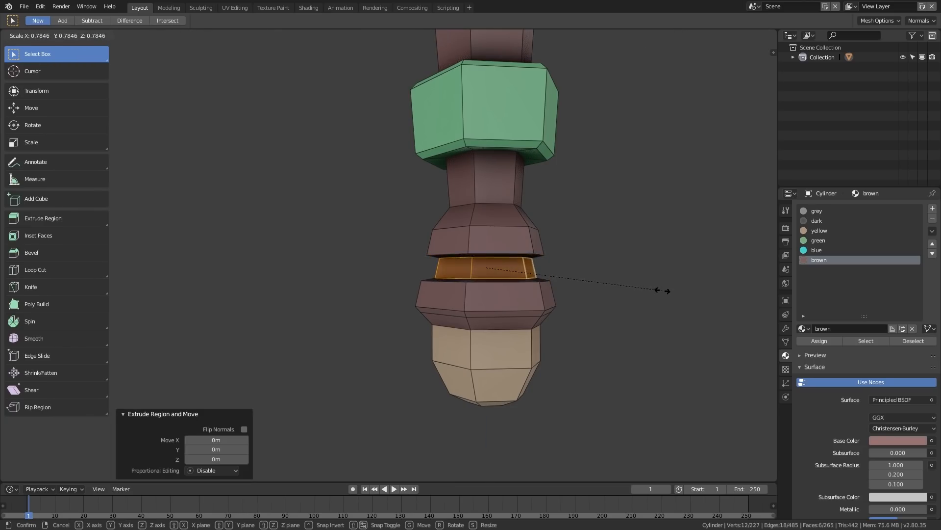
pyautogui.click(657, 290)
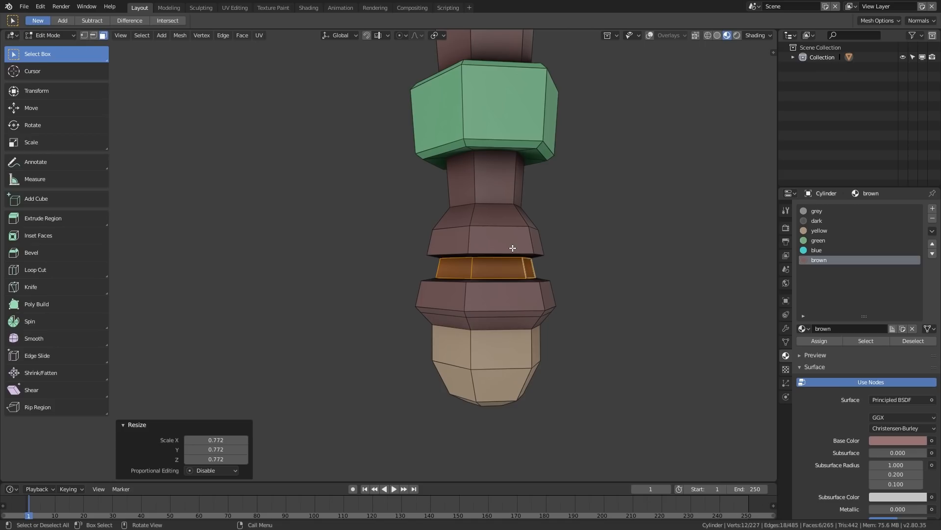
# Bevel the two edge loops bordering the recessed groove with one segment and an offset of about 0.049
pyautogui.press('2')
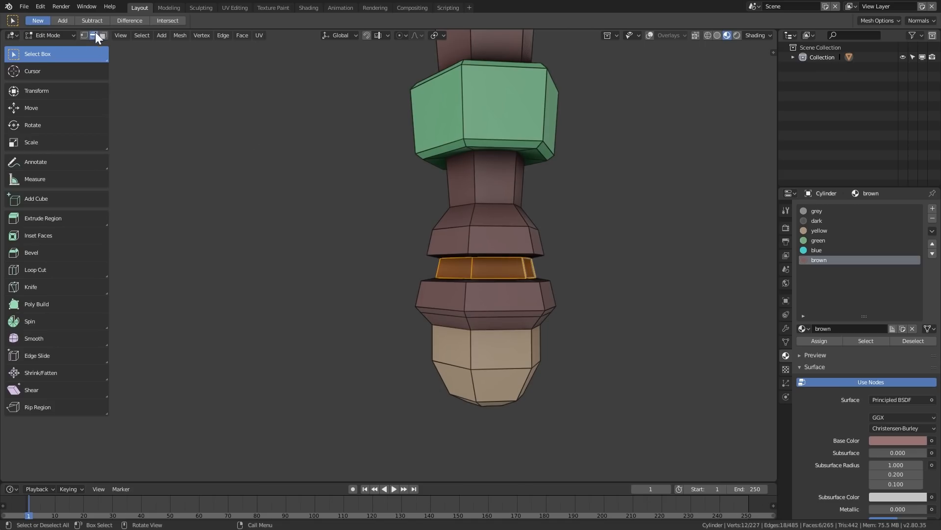
pyautogui.click(513, 255)
pyautogui.keyDown('alt'); pyautogui.click(520, 253); pyautogui.keyUp('alt')
pyautogui.keyDown('alt'); pyautogui.keyDown('shift'); pyautogui.click(526, 285); pyautogui.keyUp('shift'); pyautogui.keyUp('alt')
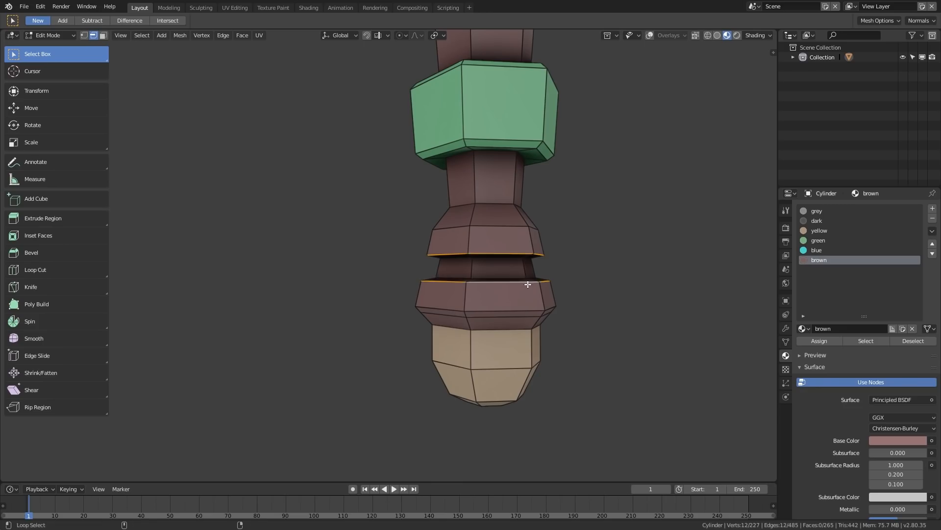
pyautogui.scroll(3, 543, 296)
pyautogui.hotkey('ctrl', 'b')
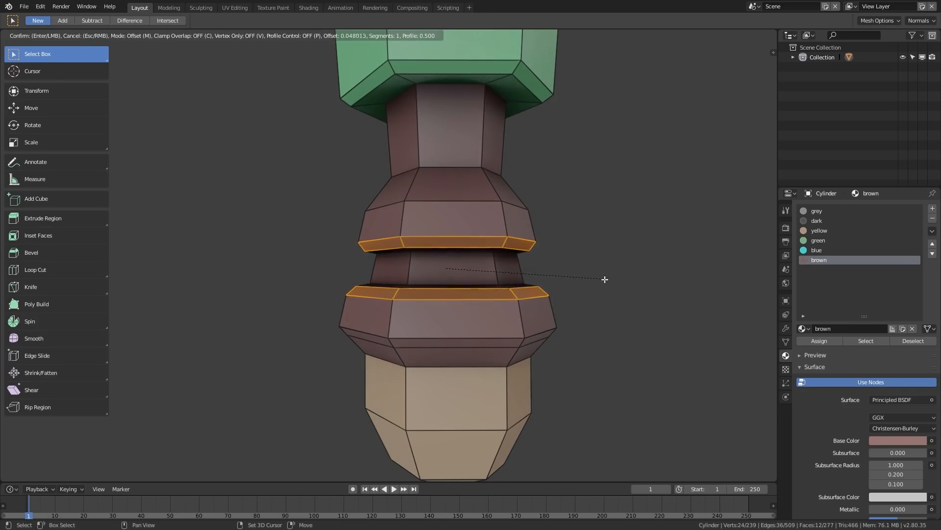
pyautogui.click(605, 279)
# Assign the green material to the recessed face loop between the two brown rings and return to Object Mode
pyautogui.press('3')
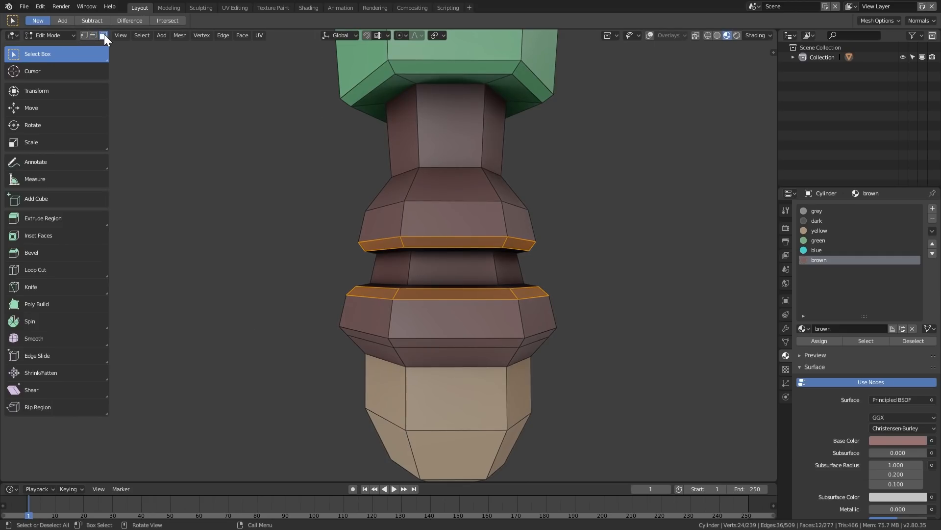
pyautogui.click(497, 273)
pyautogui.hotkey('alt', 'a')
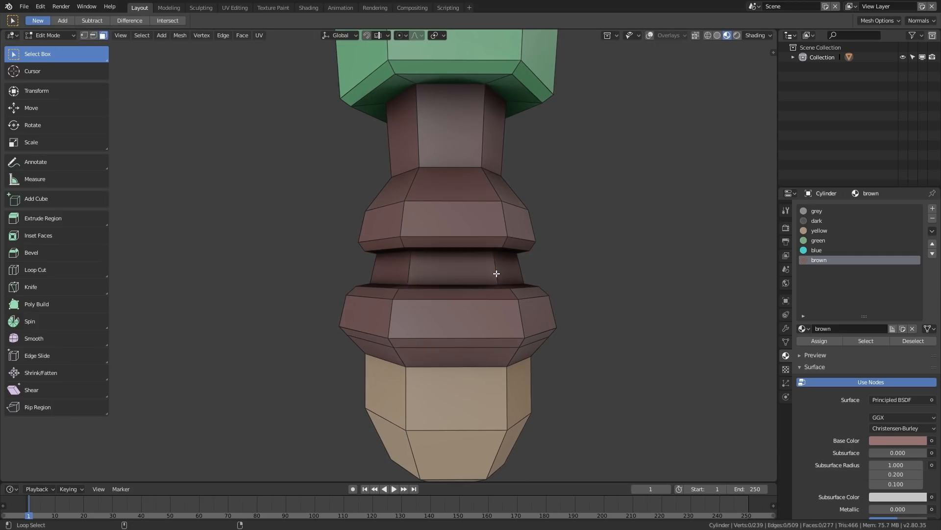
pyautogui.keyDown('alt'); pyautogui.click(497, 273); pyautogui.keyUp('alt')
pyautogui.click(825, 242)
pyautogui.click(819, 340)
pyautogui.scroll(-8, 498, 262)
pyautogui.press('Tab')
pyautogui.moveTo(467, 268)
pyautogui.mouseDown(button='middle')
pyautogui.moveTo(494, 264)
pyautogui.moveTo(468, 275)
pyautogui.mouseUp(button='middle')
pyautogui.keyDown('shift'); pyautogui.moveTo(468, 275); pyautogui.dragTo(472, 237, button='middle'); pyautogui.keyUp('shift')
pyautogui.scroll(7, 472, 237)
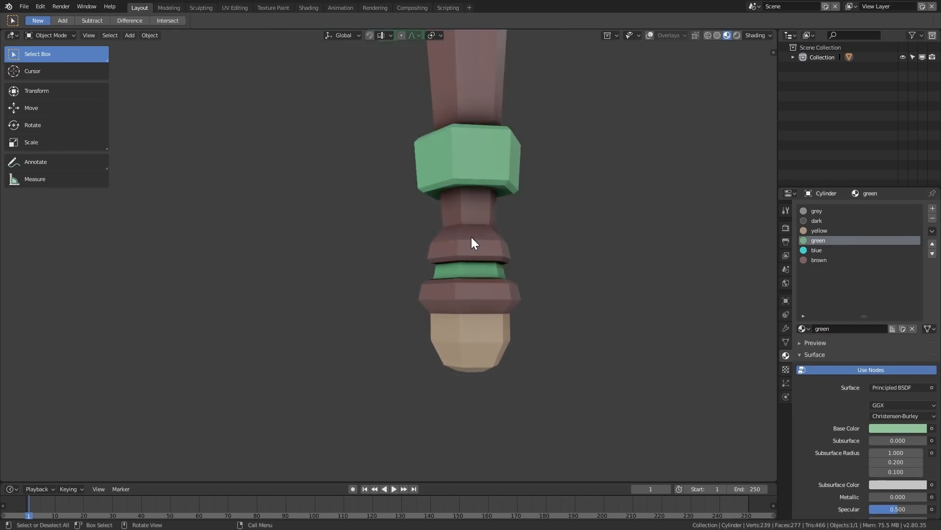
# Bevel the upper brown ring's shoulder edge loop by 0.091 and scale the resulting band outward slightly
pyautogui.scroll(3, 472, 237)
pyautogui.press('Tab')
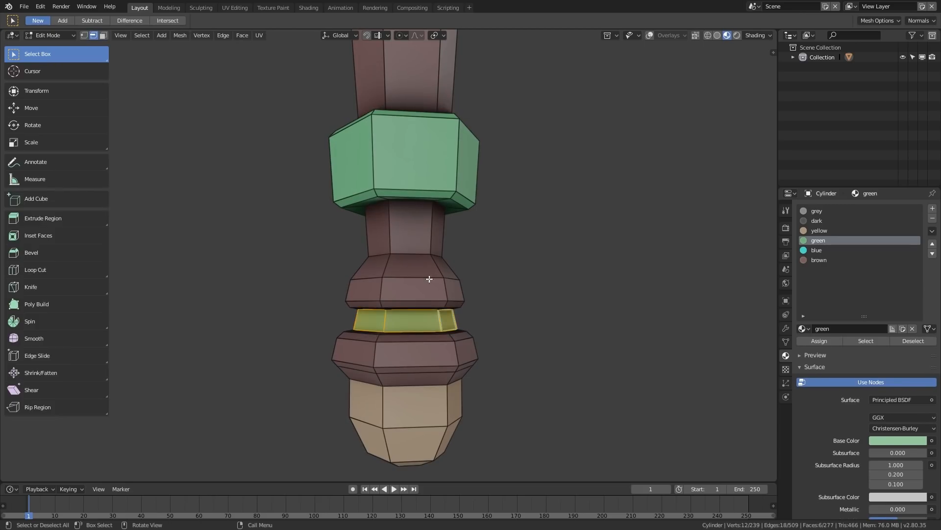
pyautogui.press('2')
pyautogui.click(434, 277)
pyautogui.keyDown('alt'); pyautogui.click(432, 277); pyautogui.keyUp('alt')
pyautogui.hotkey('ctrl', 'b')
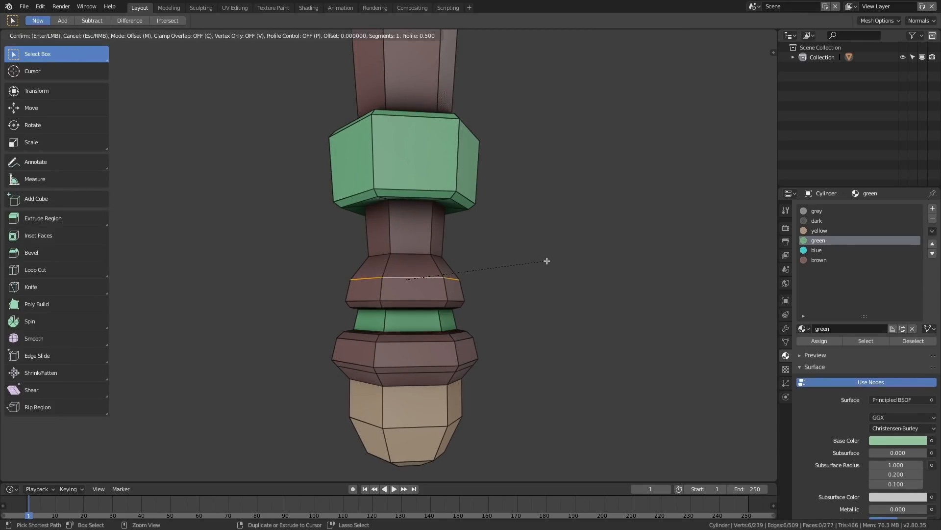
pyautogui.click(554, 259)
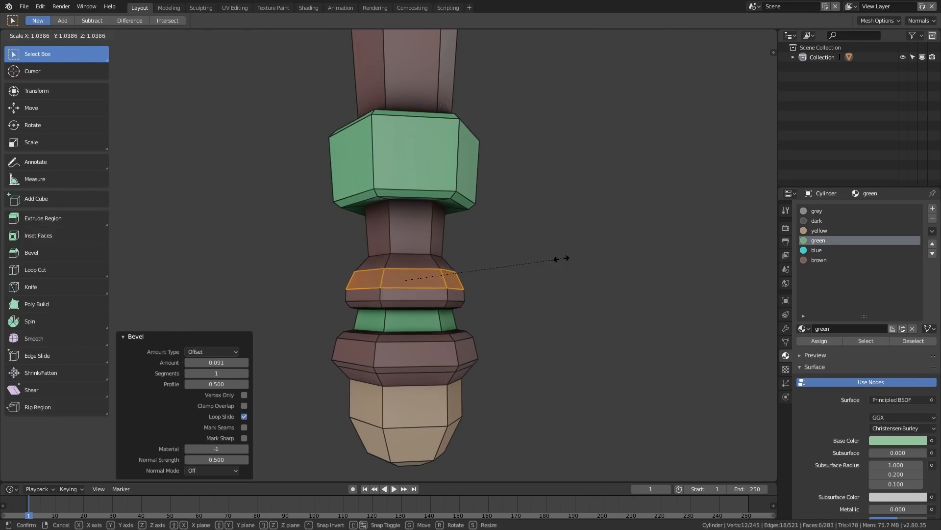
pyautogui.click(573, 262)
# Scale the lower brown ring's bottom rim edge loop to 1.084, shift it along Z and resize it slightly again
pyautogui.keyDown('shift'); pyautogui.moveTo(502, 342); pyautogui.dragTo(503, 302, button='middle'); pyautogui.keyUp('shift')
pyautogui.click(445, 292)
pyautogui.hotkey('alt', 'a')
pyautogui.keyDown('alt'); pyautogui.click(446, 290); pyautogui.keyUp('alt')
pyautogui.press('s')
pyautogui.click(508, 306)
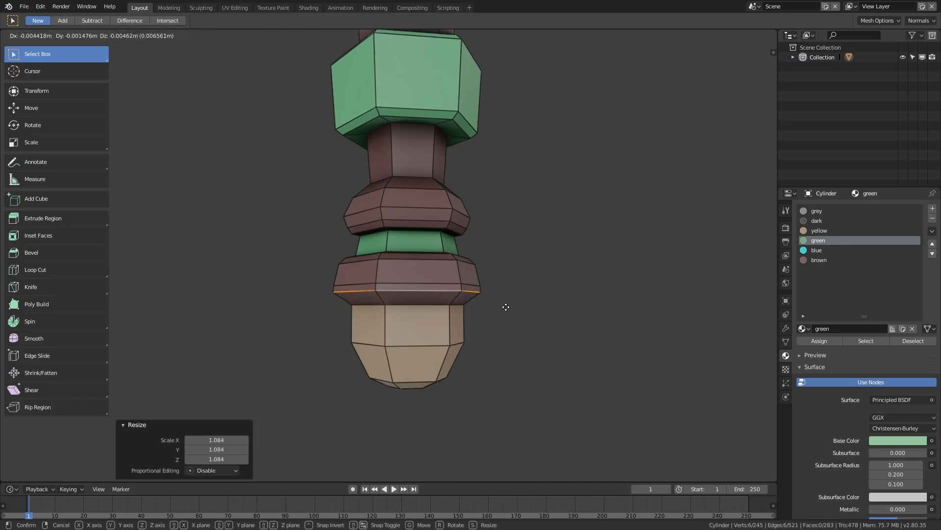
pyautogui.press('g')
pyautogui.press('z')
pyautogui.click(517, 311)
pyautogui.press('s')
pyautogui.click(511, 313)
pyautogui.press('Tab')
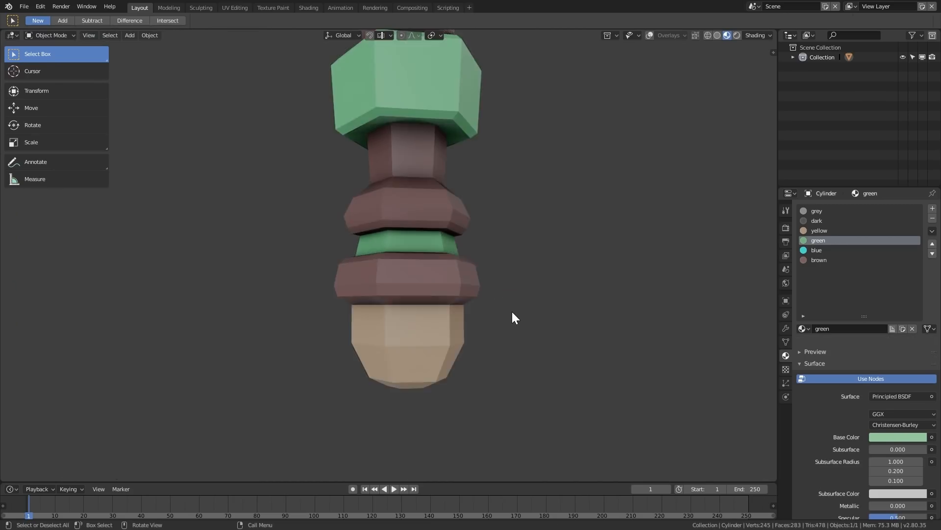
# Scale the lower brown ring's upper edge loop in to about 0.89 and move it -0.0662 m along Z
pyautogui.scroll(-7, 512, 307)
pyautogui.moveTo(480, 252); pyautogui.dragTo(487, 293, button='middle')
pyautogui.scroll(6, 479, 250)
pyautogui.press('Tab')
pyautogui.keyDown('alt'); pyautogui.click(464, 290); pyautogui.keyUp('alt')
pyautogui.press('s')
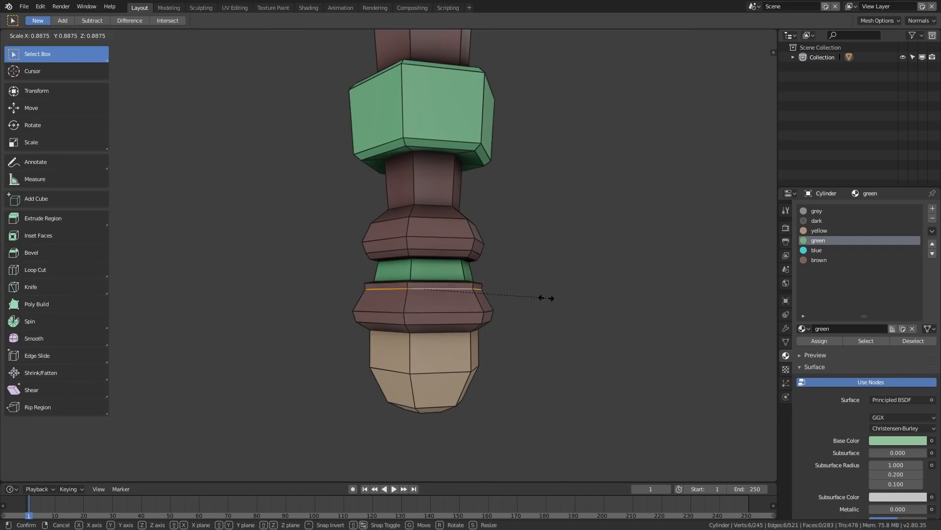
pyautogui.click(545, 296)
pyautogui.press('g')
pyautogui.press('z')
pyautogui.click(549, 304)
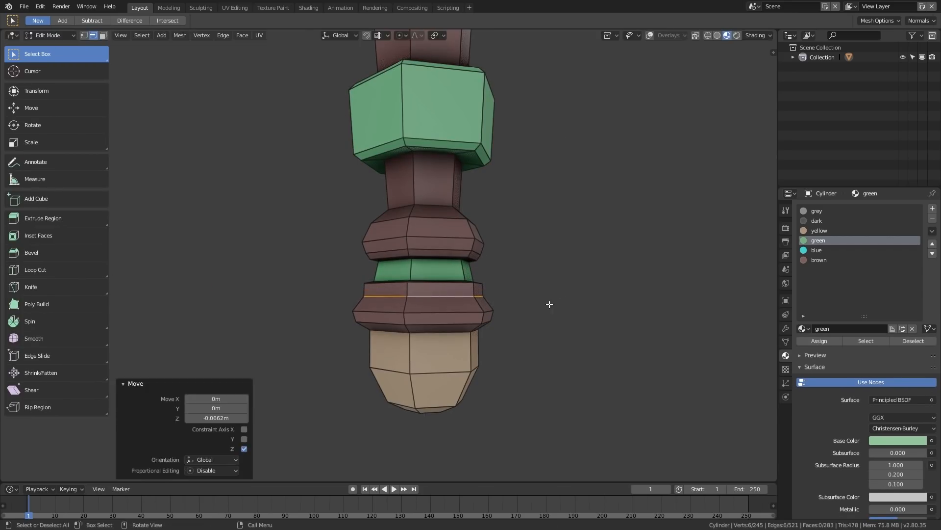
# Scale the upper brown ring's middle edge loop inward to about 0.91 and return to Object Mode
pyautogui.keyDown('alt'); pyautogui.click(475, 240); pyautogui.keyUp('alt')
pyautogui.press('s')
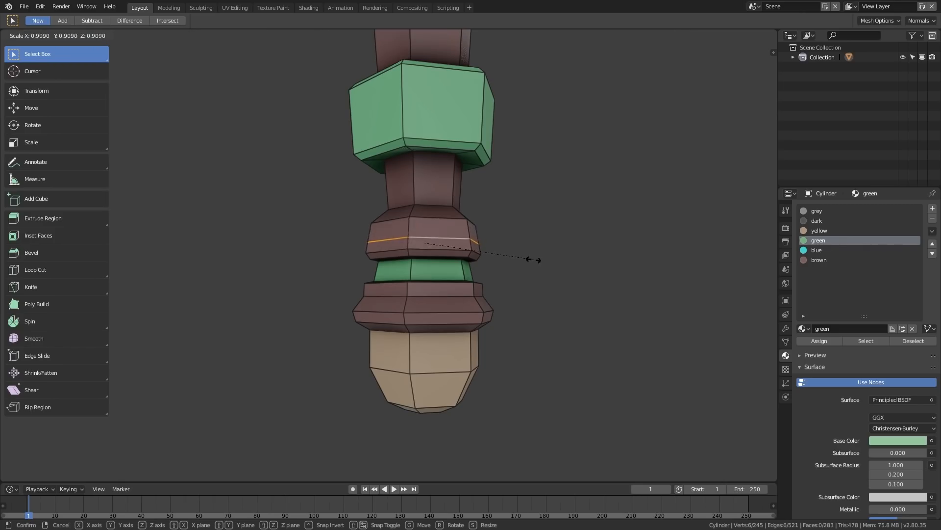
pyautogui.click(535, 259)
pyautogui.press('Tab')
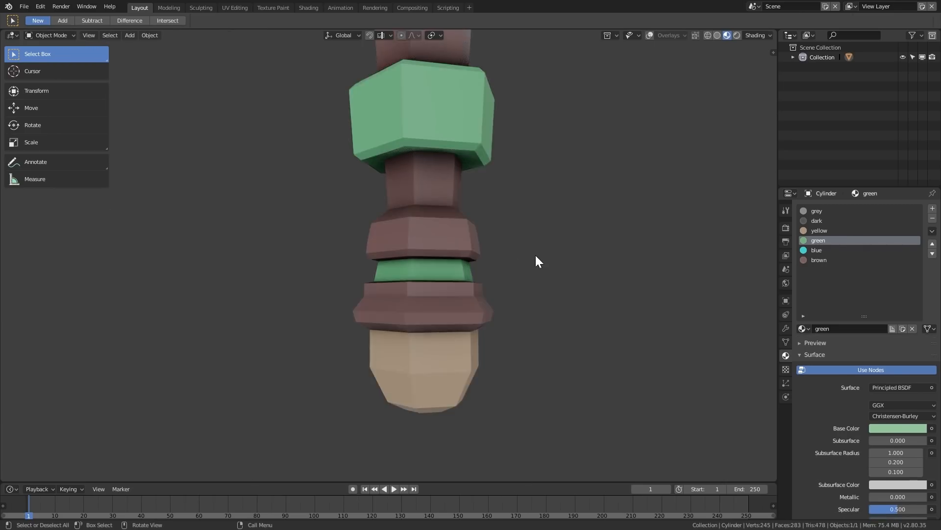
# Scale the lower brown ring's upper edge loop out to 1.101 and check the whole sword in Object Mode
pyautogui.scroll(-9, 537, 246)
pyautogui.scroll(7, 527, 245)
pyautogui.press('Tab')
pyautogui.keyDown('alt'); pyautogui.click(439, 284); pyautogui.keyUp('alt')
pyautogui.press('s')
pyautogui.click(507, 289)
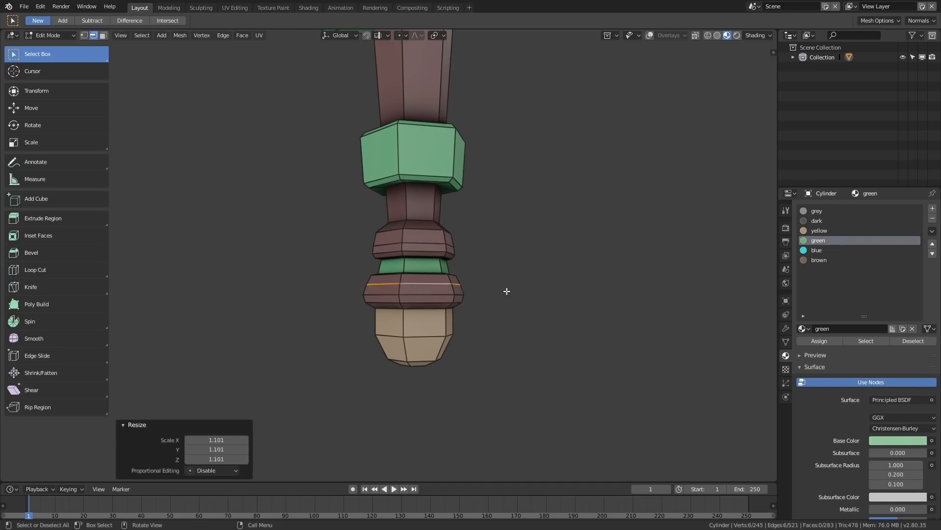
pyautogui.press('Tab')
pyautogui.scroll(-5, 507, 290)
pyautogui.scroll(-6, 505, 295)
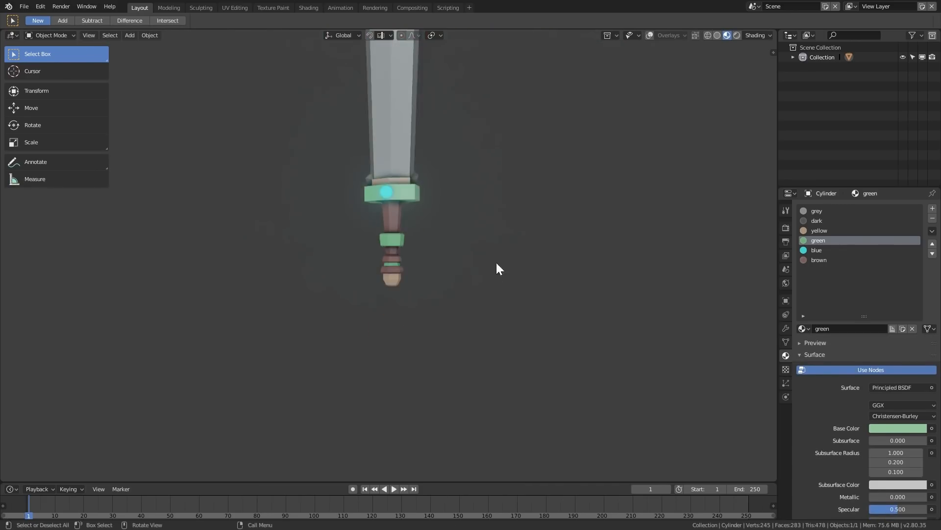
pyautogui.moveTo(485, 290); pyautogui.dragTo(490, 322, button='middle')
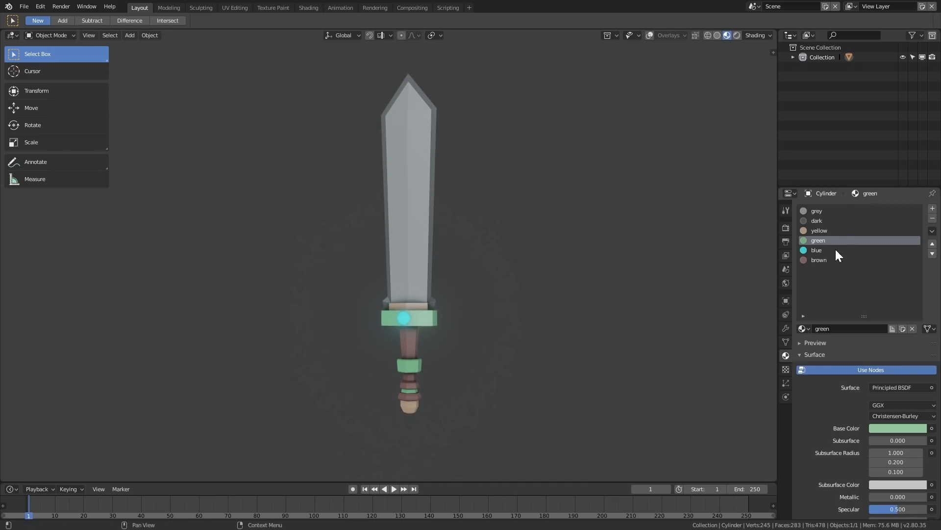
# Set the yellow material's base color to red 0.800, green 0.576 and blue 0.290
pyautogui.click(823, 231)
pyautogui.click(888, 428)
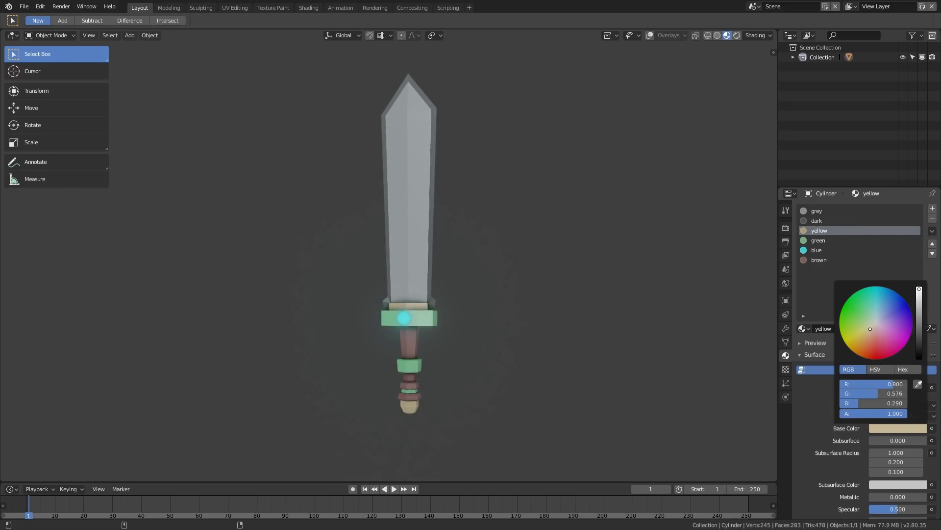
pyautogui.keyDown('shift'); pyautogui.moveTo(486, 316); pyautogui.dragTo(492, 318, button='middle'); pyautogui.keyUp('shift')
pyautogui.keyDown('ctrl'); pyautogui.moveTo(513, 273); pyautogui.dragTo(518, 260, button='middle'); pyautogui.keyUp('ctrl')
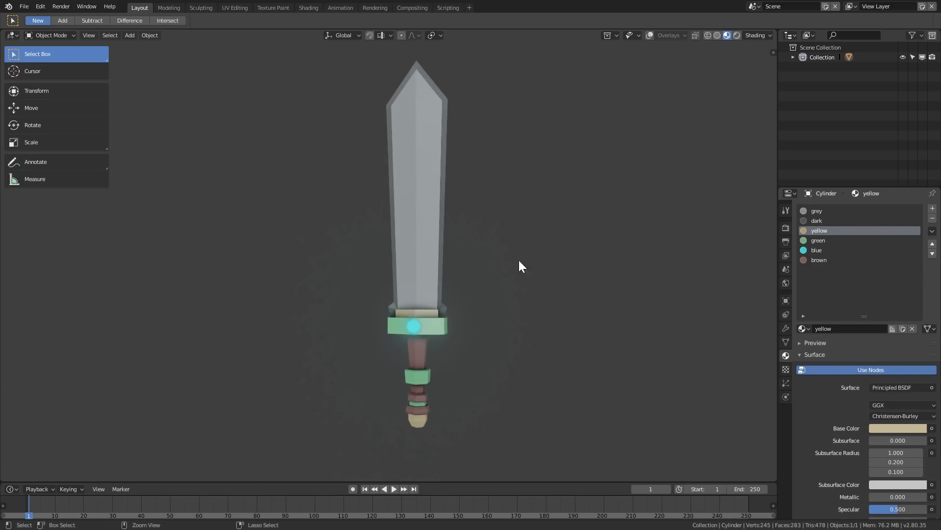
# Switch the viewport shading's studio lighting to the bright outdoor sky HDRI and view the sword under it
pyautogui.click(751, 36)
pyautogui.click(754, 36)
pyautogui.click(754, 36)
pyautogui.click(752, 95)
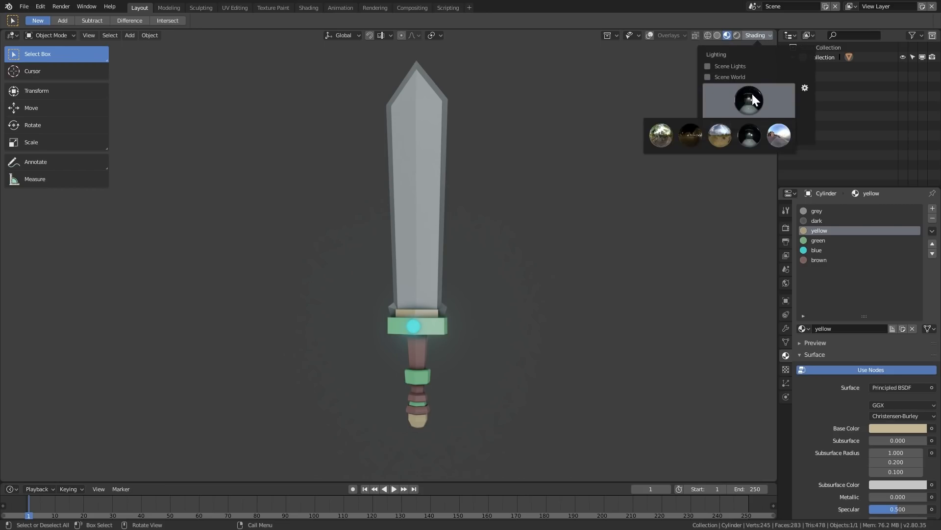
pyautogui.click(775, 134)
pyautogui.moveTo(524, 268); pyautogui.dragTo(509, 256, button='middle')
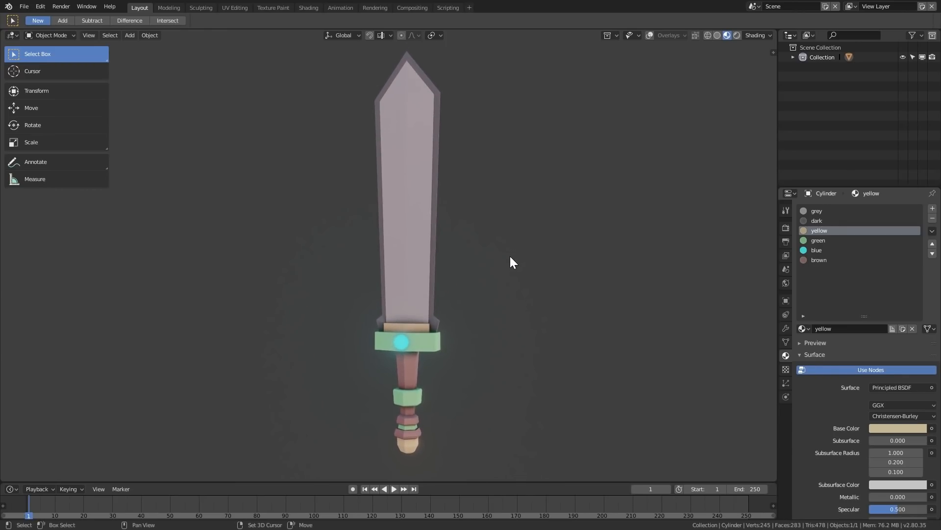
# Darken the dark material's base color and set the grey material's base color to red 0.372, green 0.394, blue 0.417
pyautogui.click(817, 218)
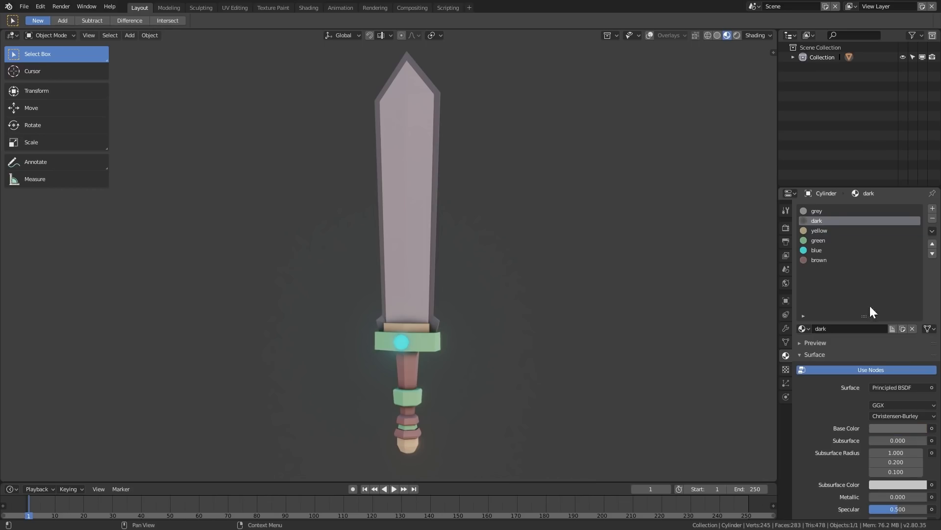
pyautogui.click(899, 429)
pyautogui.moveTo(919, 324); pyautogui.dragTo(919, 335)
pyautogui.click(817, 213)
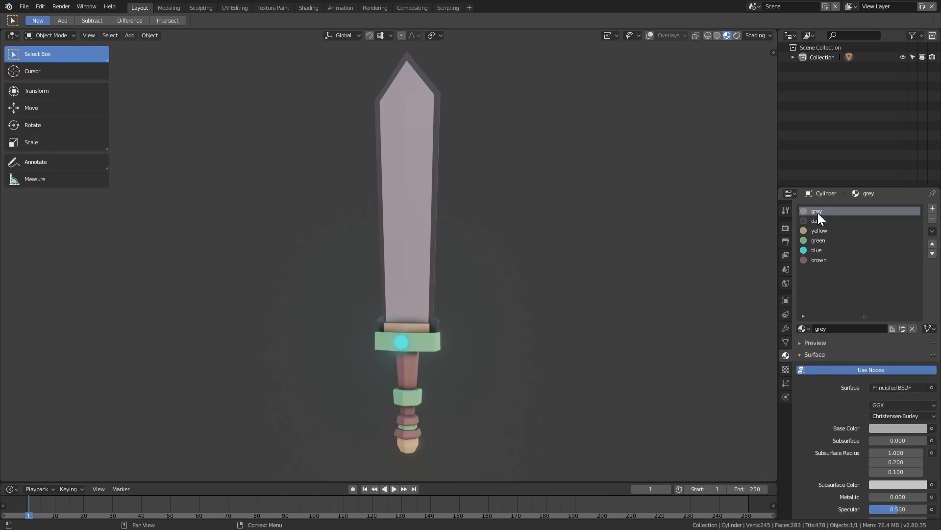
pyautogui.click(885, 428)
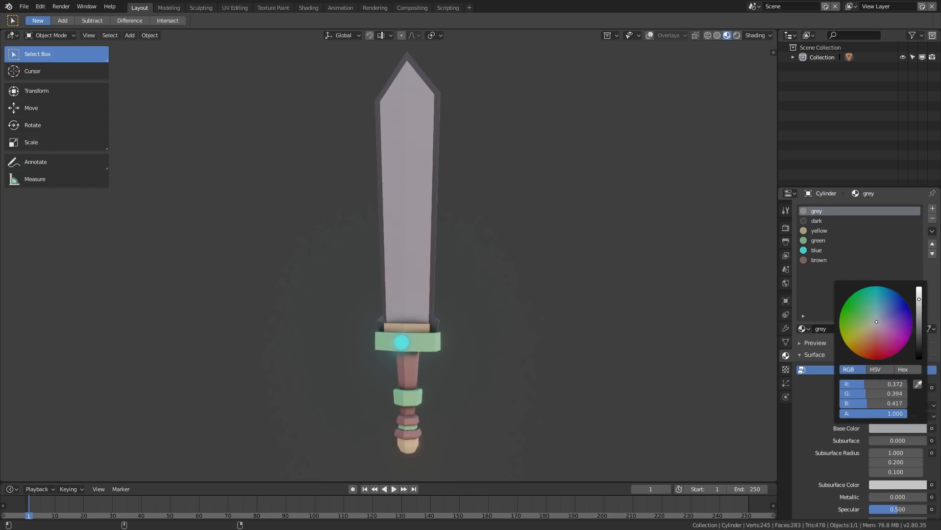
# Tint the dark material's base color bluish, at about red 0.033, green 0.041 and blue 0.052
pyautogui.click(814, 222)
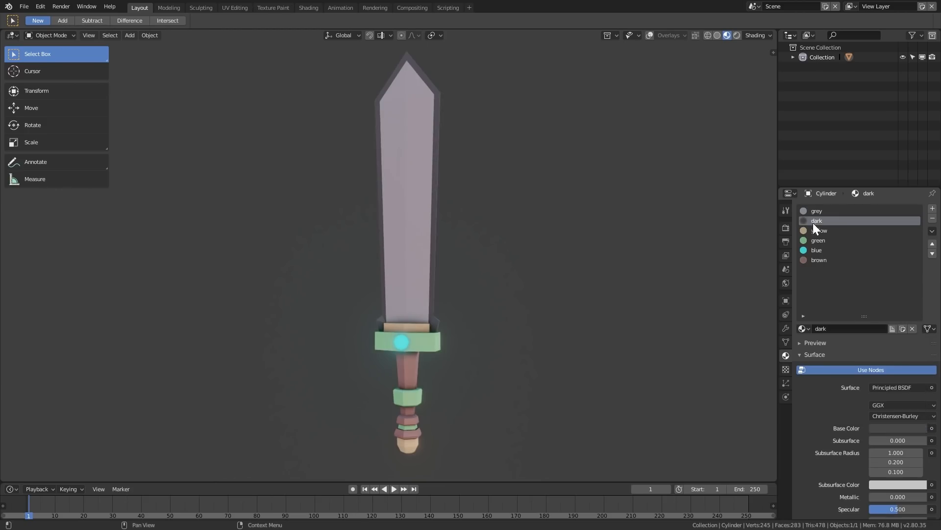
pyautogui.click(914, 426)
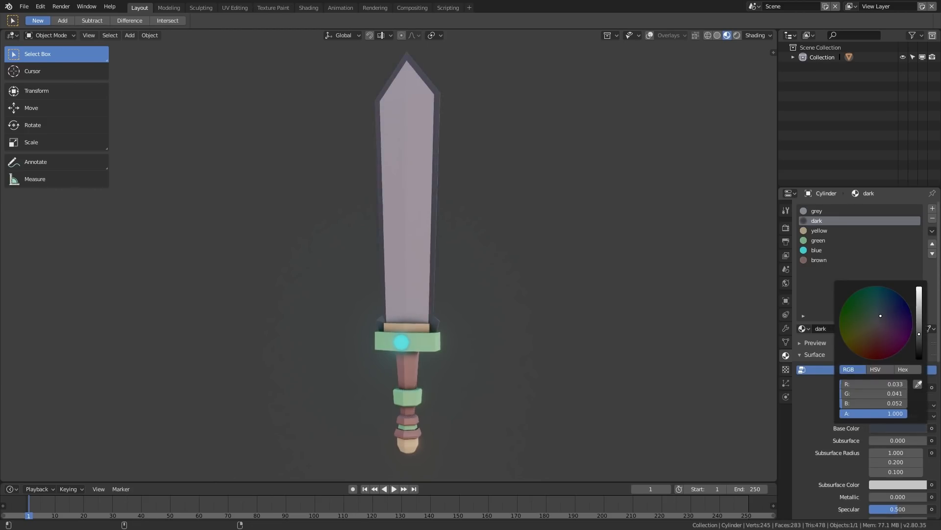
pyautogui.moveTo(879, 317); pyautogui.dragTo(880, 317)
pyautogui.moveTo(546, 318); pyautogui.dragTo(504, 321, button='middle')
# Adjust the green material's base color hue, settling on a soft mint green, and check it on the sword
pyautogui.click(824, 240)
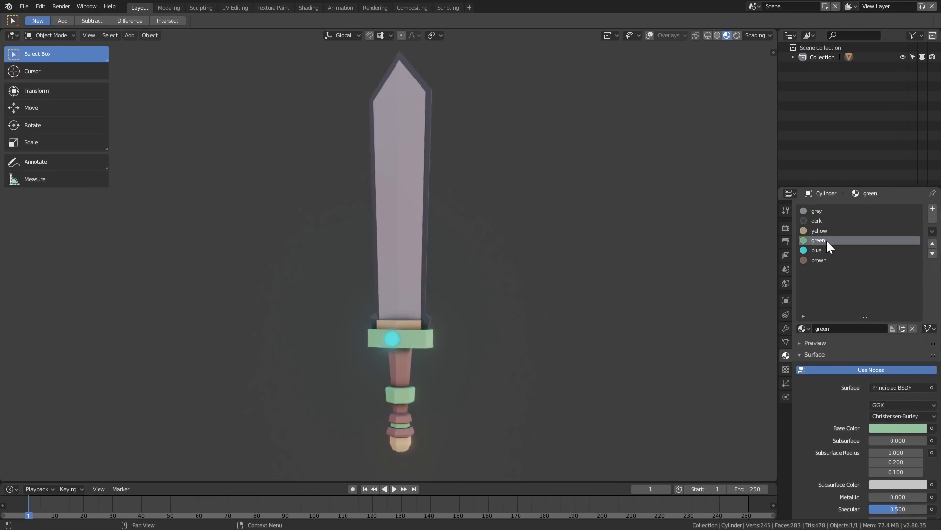
pyautogui.click(901, 429)
pyautogui.moveTo(865, 305); pyautogui.dragTo(870, 314)
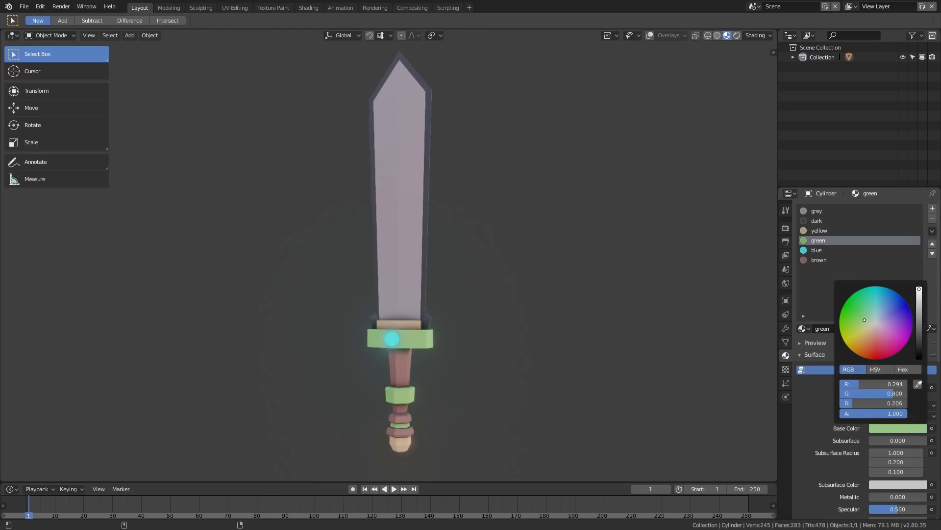
pyautogui.moveTo(867, 312); pyautogui.dragTo(868, 315)
pyautogui.moveTo(489, 319); pyautogui.dragTo(514, 319, button='middle')
pyautogui.moveTo(519, 318)
pyautogui.mouseDown(button='middle')
pyautogui.moveTo(510, 317)
pyautogui.moveTo(517, 320)
pyautogui.mouseUp(button='middle')
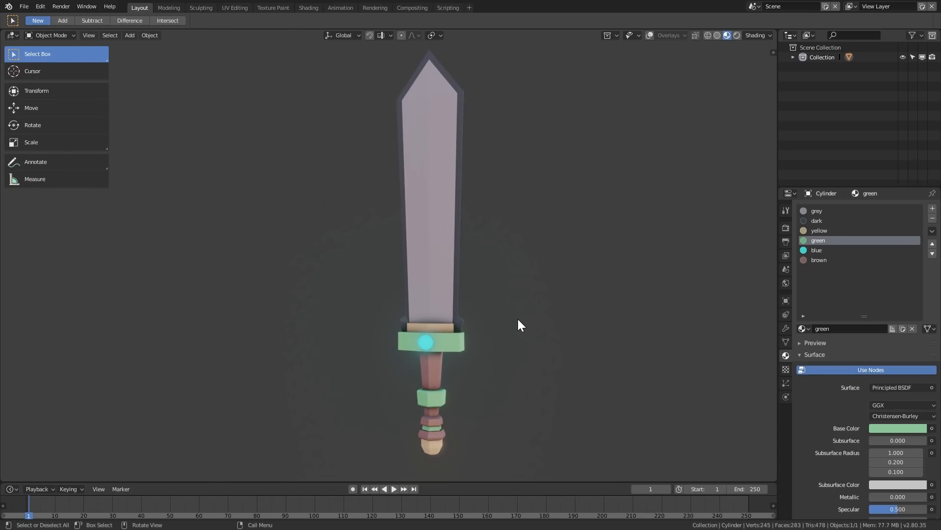
# Scale down the whole blue gem on the crossguard slightly as a linked piece of the sword mesh
pyautogui.press('Tab')
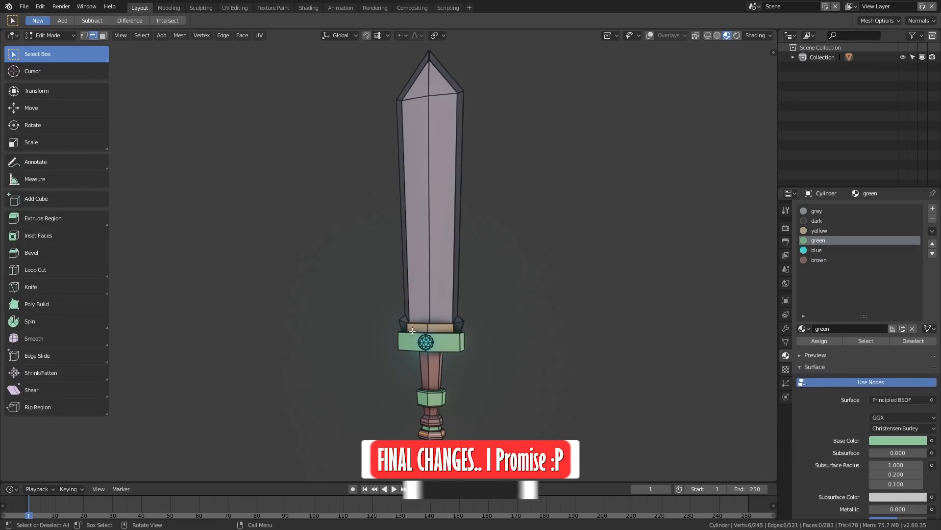
pyautogui.click(431, 344)
pyautogui.hotkey('ctrl', 'l')
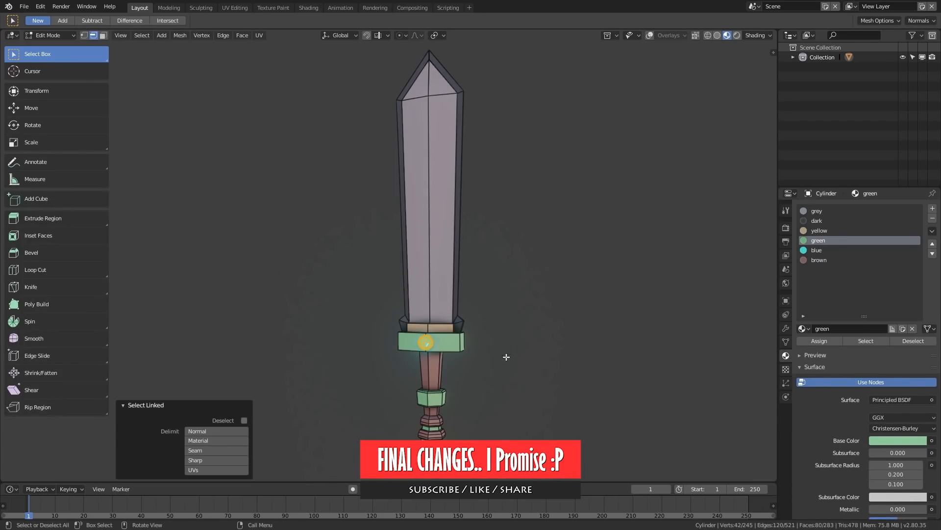
pyautogui.press('s')
pyautogui.click(448, 357)
pyautogui.press('Tab')
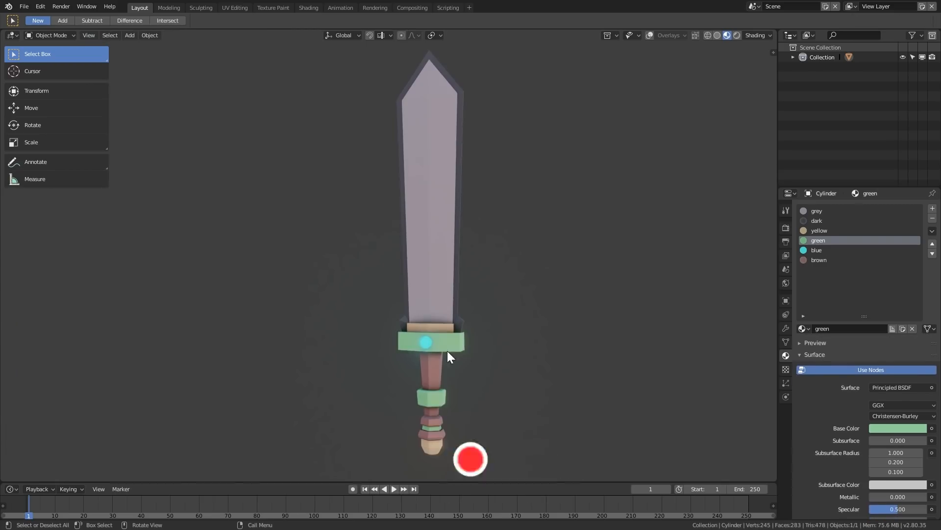
# Darken the green material's base color to red 0.131, green 0.341, blue 0.167, and the brown material's to red 0.288, green 0.143, blue 0.128
pyautogui.click(899, 430)
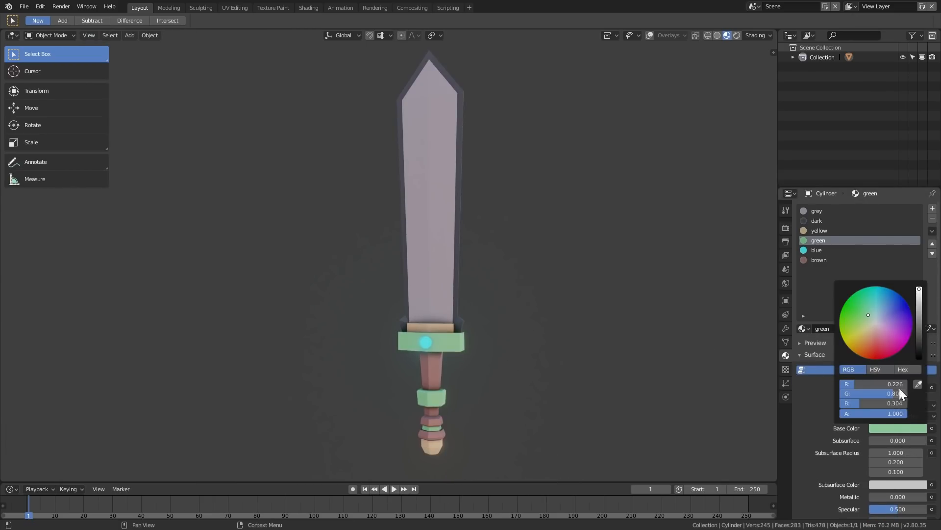
pyautogui.moveTo(918, 306); pyautogui.dragTo(920, 305)
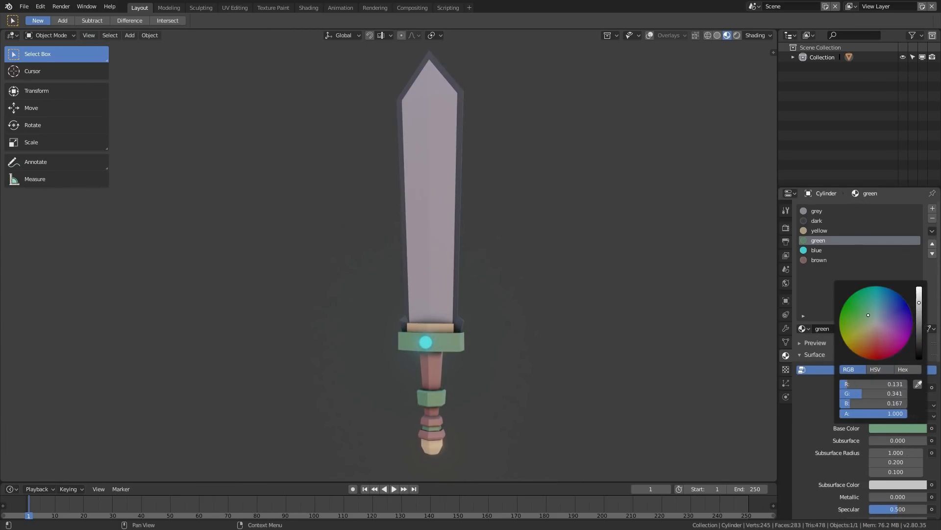
pyautogui.click(818, 260)
pyautogui.click(899, 427)
pyautogui.moveTo(919, 305); pyautogui.dragTo(919, 306)
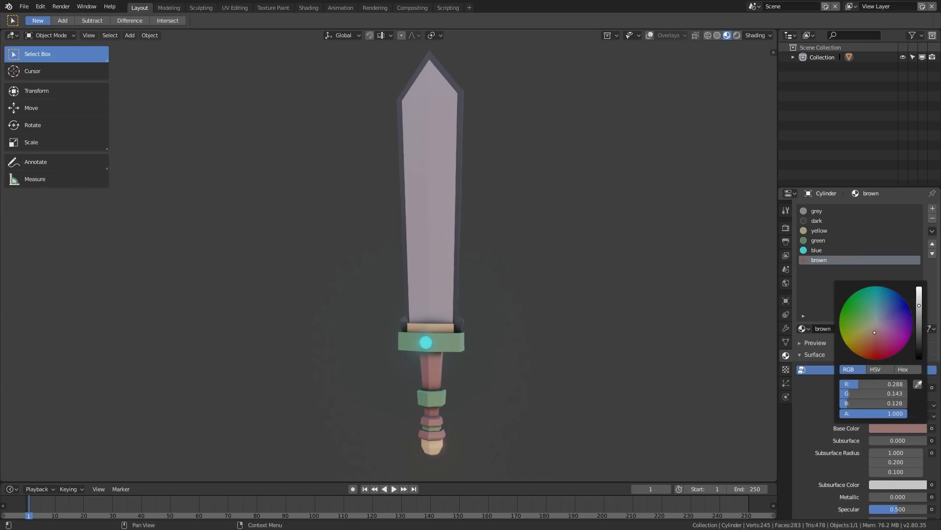
# Shift the yellow material's base color to a stronger, more lemon-like yellow
pyautogui.click(816, 231)
pyautogui.click(894, 429)
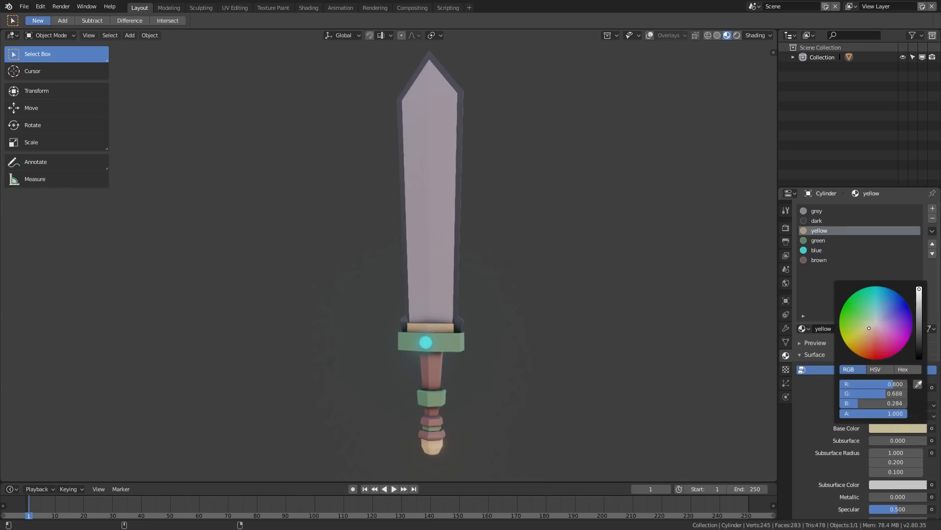
pyautogui.moveTo(866, 329); pyautogui.dragTo(867, 328)
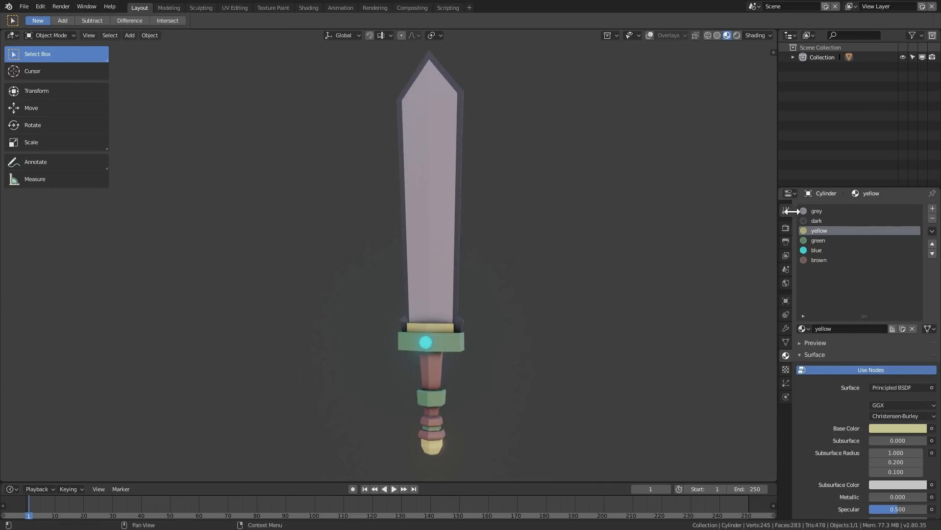
# Darken the grey material's base color slightly and fine-tune the green material's base color
pyautogui.click(814, 212)
pyautogui.click(896, 428)
pyautogui.moveTo(919, 300); pyautogui.dragTo(919, 308)
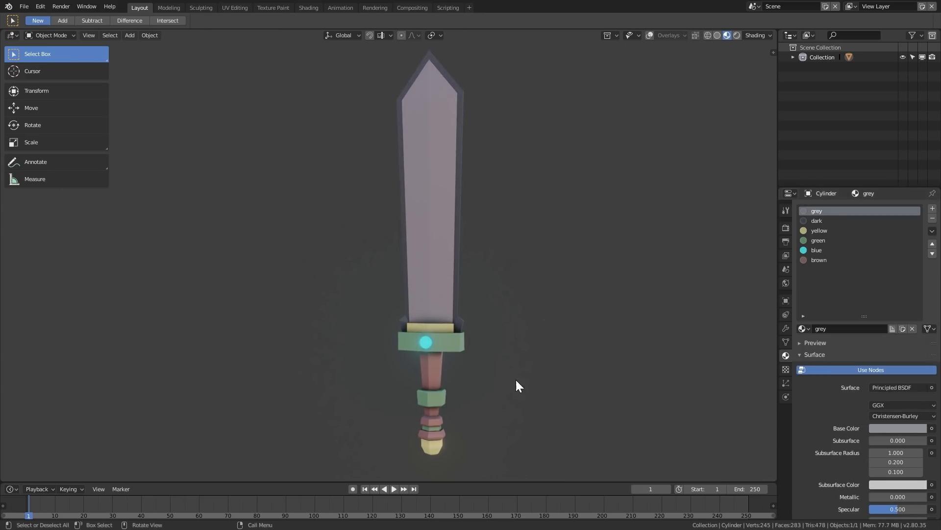
pyautogui.click(816, 242)
pyautogui.click(905, 429)
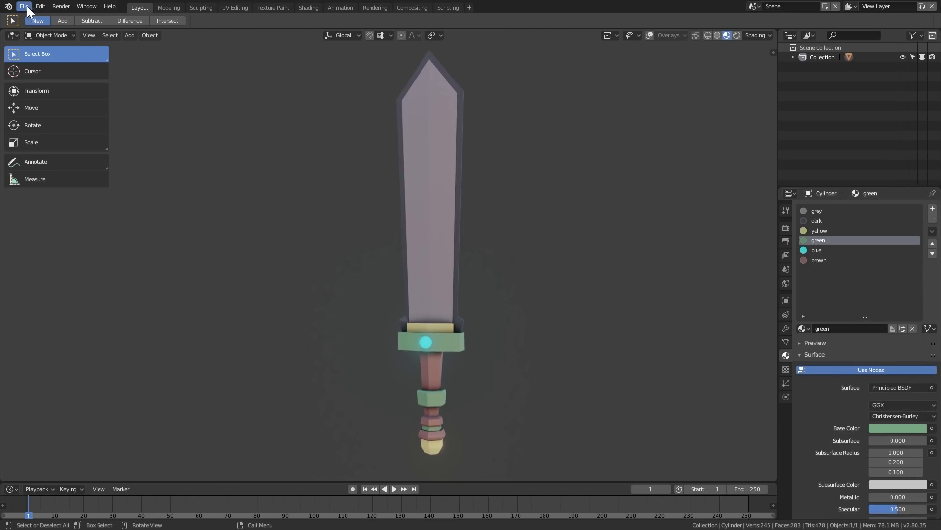
# Export only the selected sword as an FBX file, replacing the suggested file name
pyautogui.press('g')
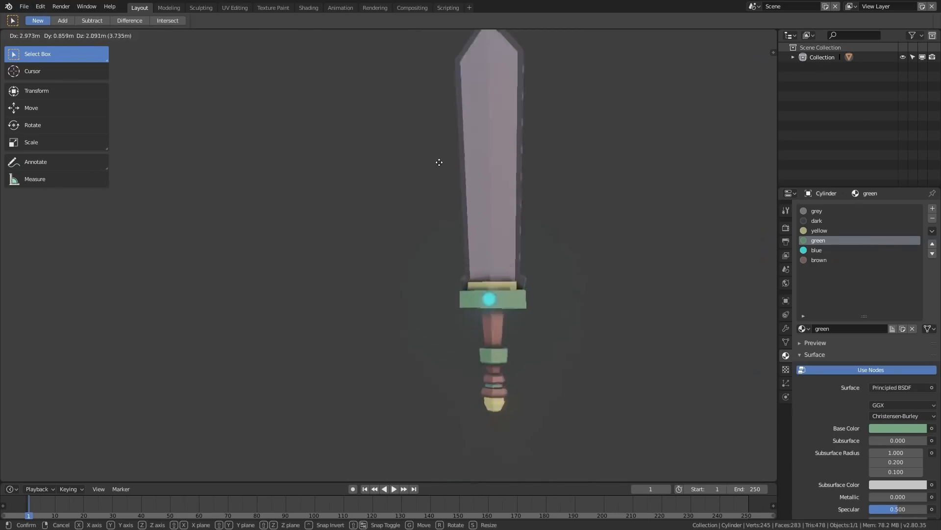
pyautogui.rightClick(433, 224)
pyautogui.click(26, 7)
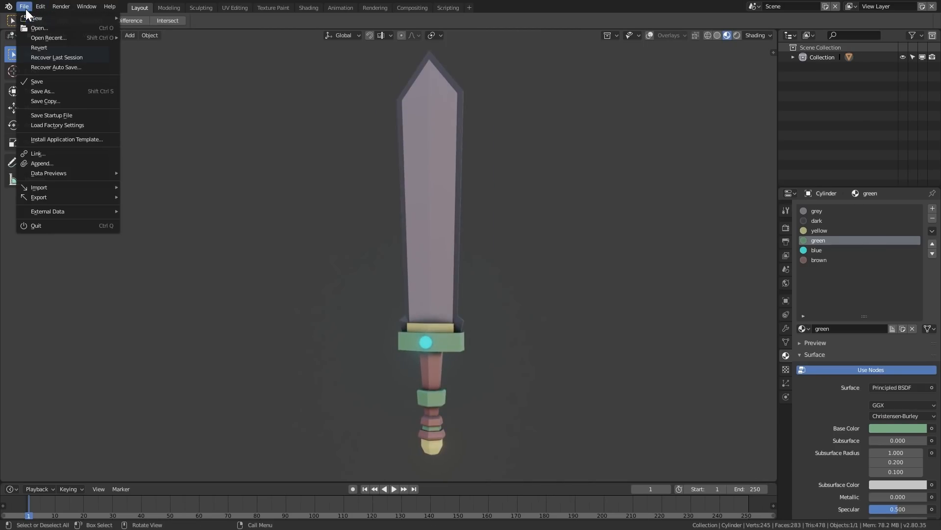
pyautogui.moveTo(37, 196)
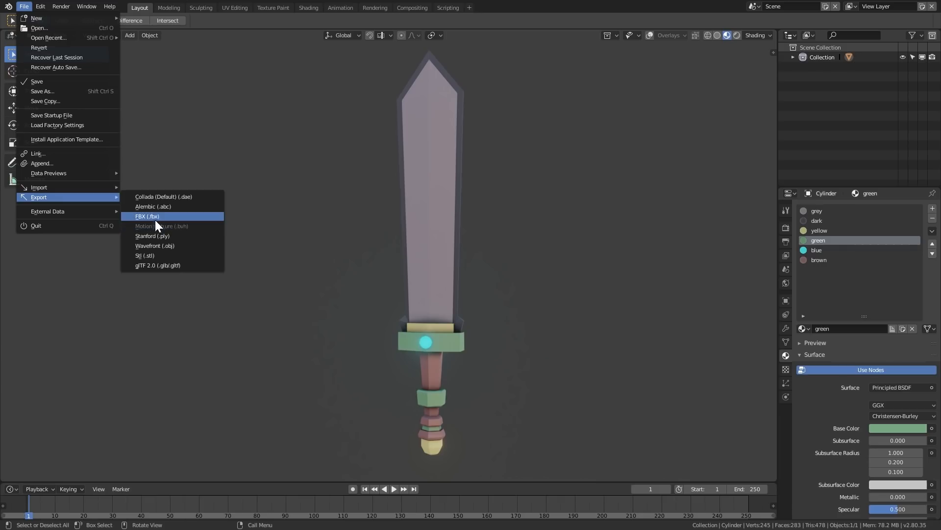
pyautogui.click(157, 217)
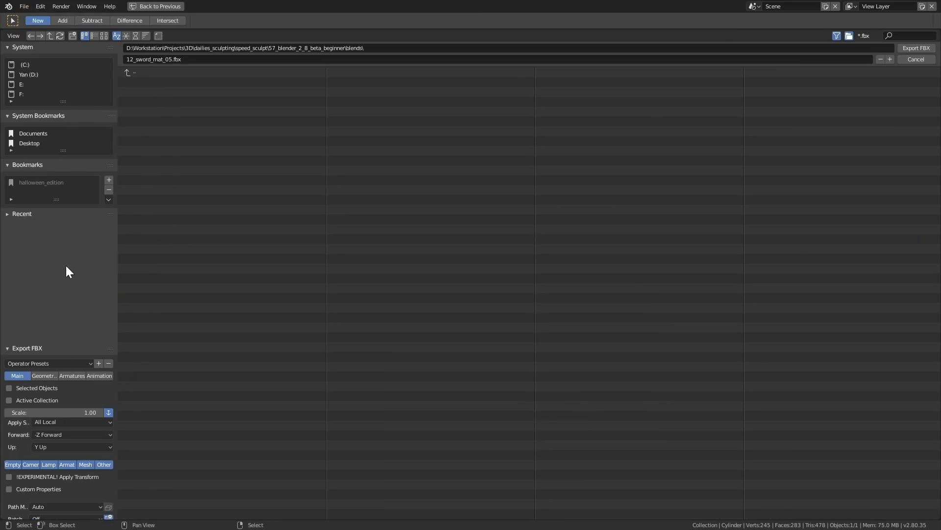
pyautogui.click(25, 389)
pyautogui.doubleClick(172, 59)
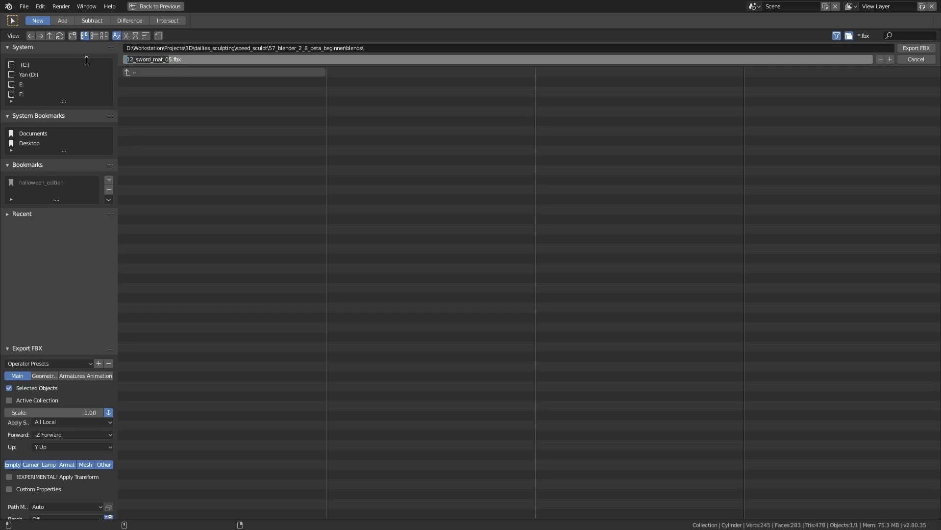
pyautogui.press('BackSpace')
pyautogui.click(913, 48)
pyautogui.click(912, 48)
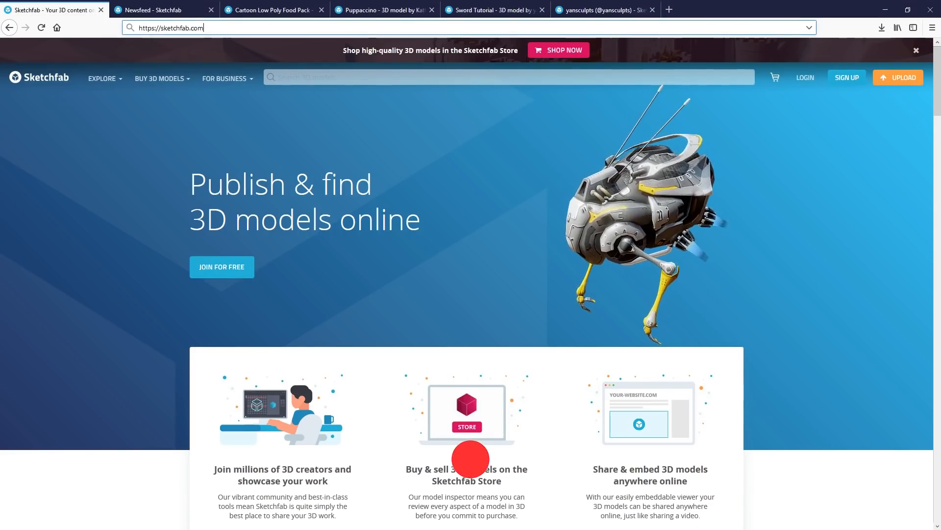
# Switch to Sketchfab in the browser and examine the Cartoon Low Poly Food Pack model by orbiting and zooming
pyautogui.moveTo(204, 28); pyautogui.dragTo(139, 27)
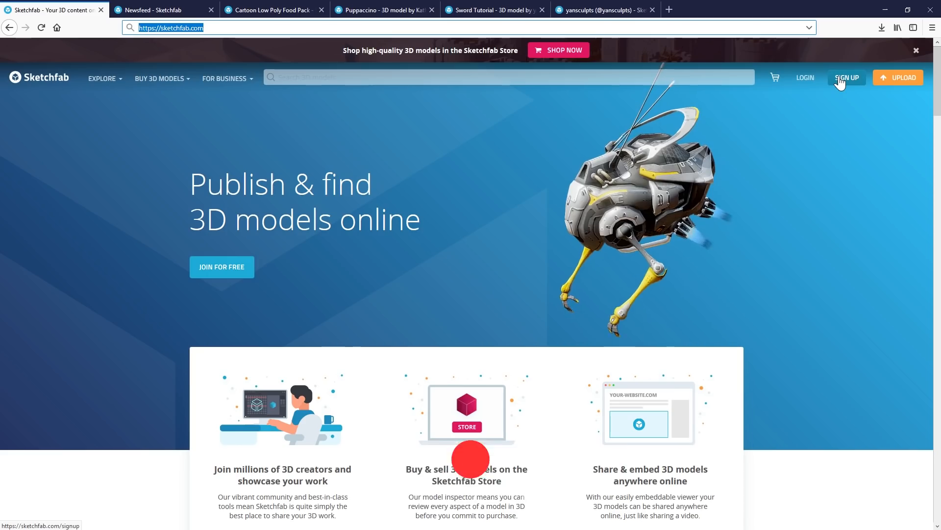
pyautogui.click(171, 12)
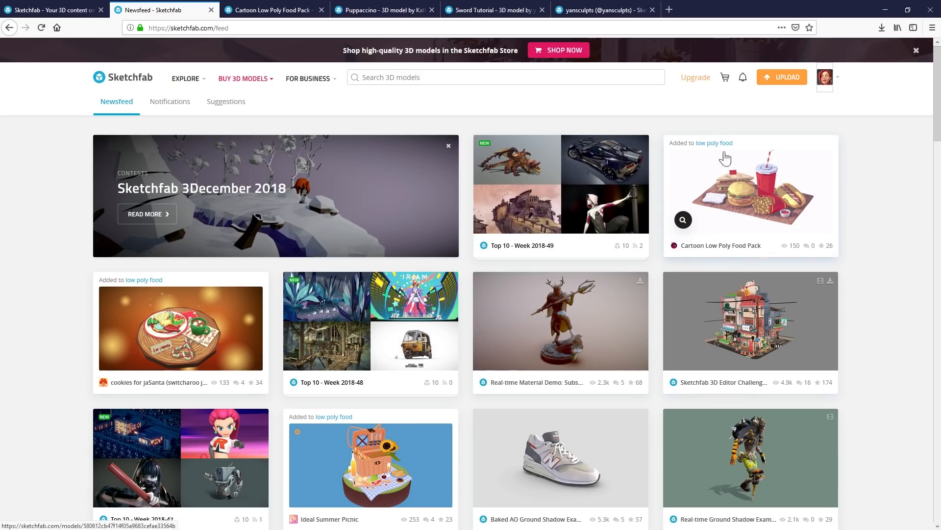
pyautogui.click(272, 10)
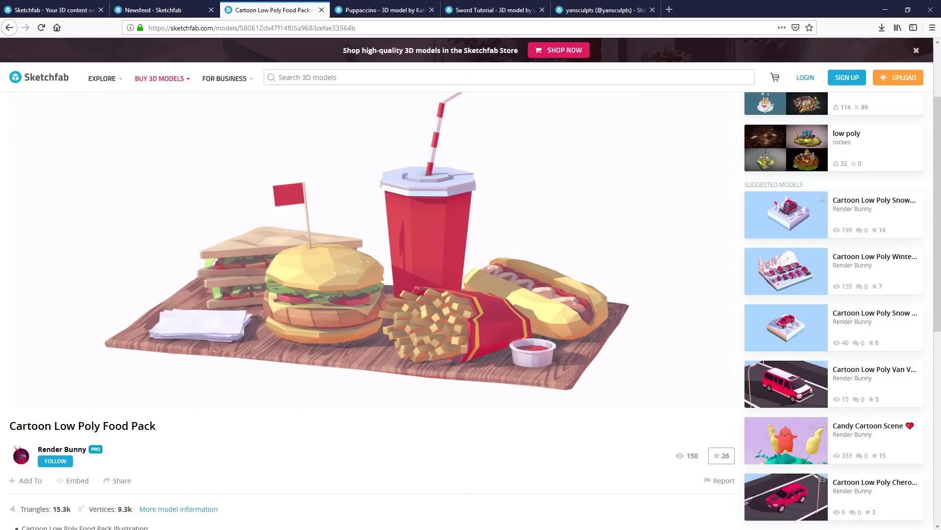
pyautogui.moveTo(329, 211); pyautogui.dragTo(336, 230)
pyautogui.moveTo(260, 242); pyautogui.dragTo(305, 238)
pyautogui.scroll(5, 371, 251)
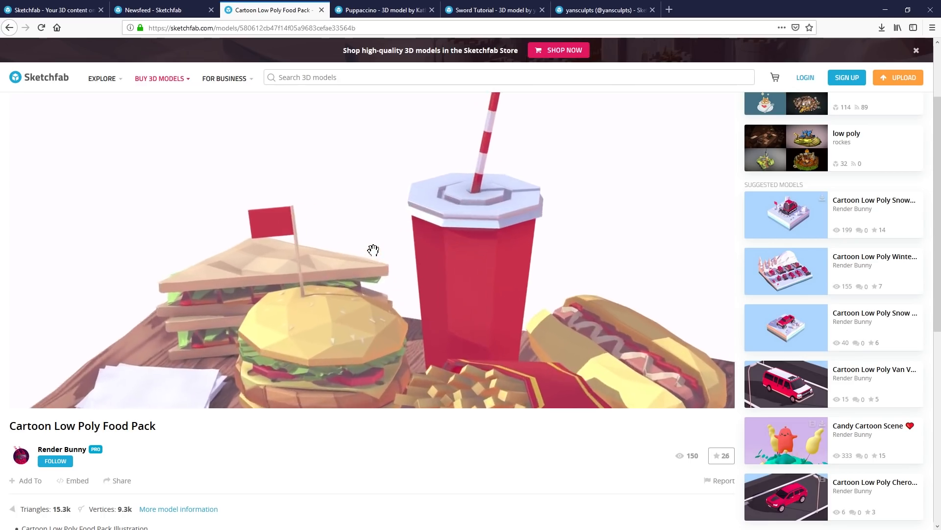
pyautogui.scroll(-5, 373, 250)
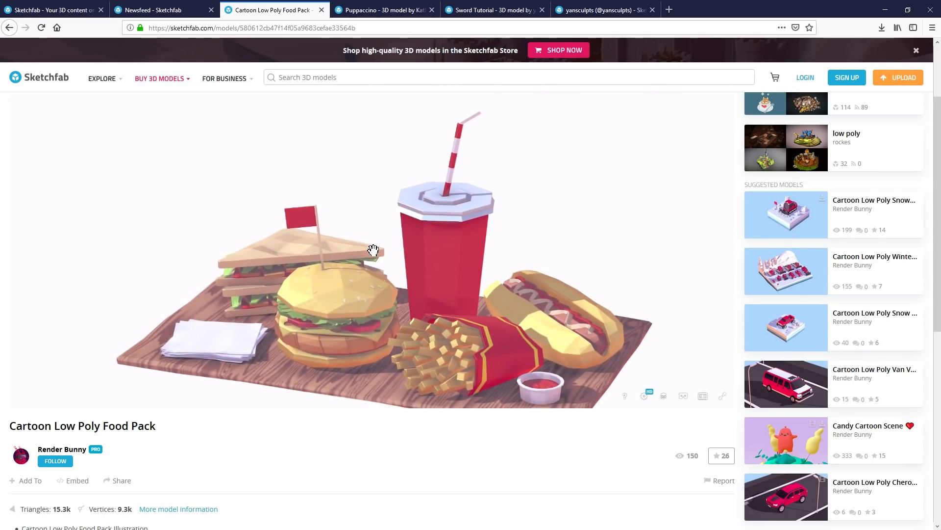
pyautogui.moveTo(373, 250); pyautogui.dragTo(305, 276)
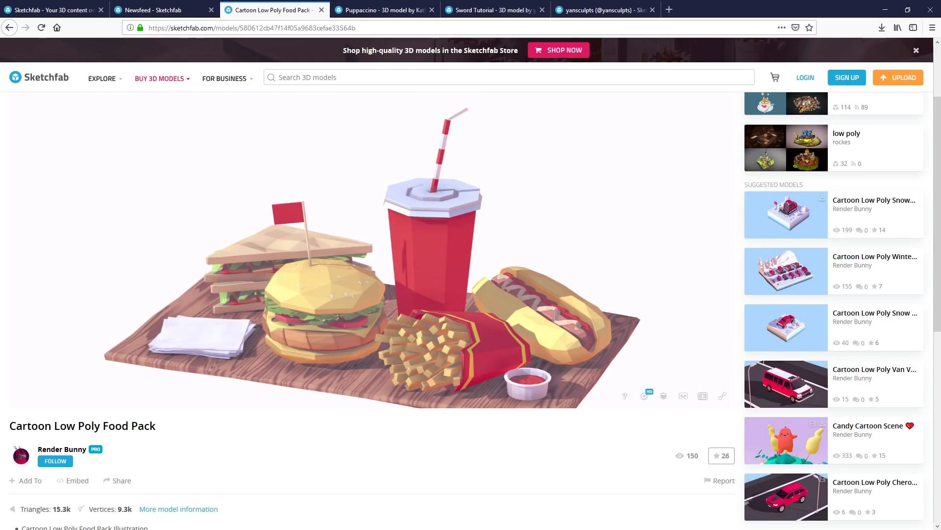
# Look over the Puppaccino model page, including its description, tags and geometry details
pyautogui.click(362, 15)
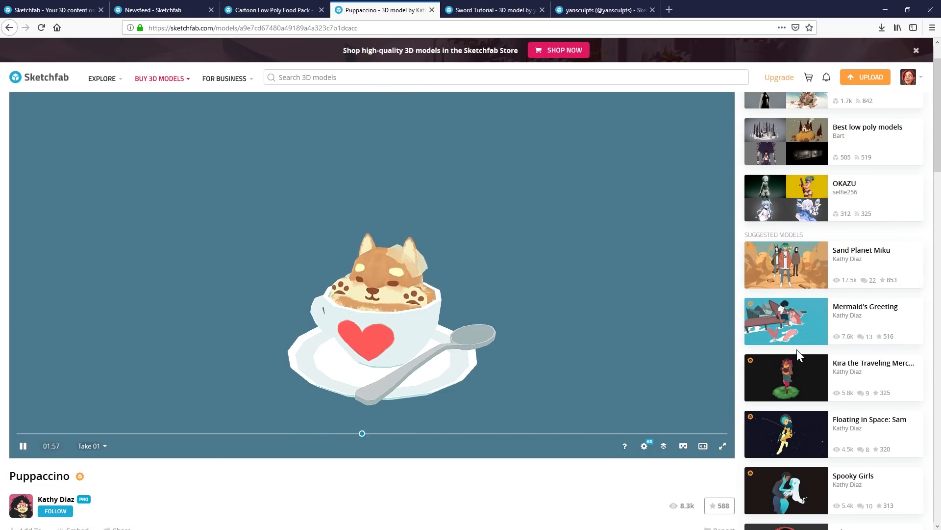
pyautogui.scroll(-3, 799, 352)
pyautogui.scroll(-3, 799, 351)
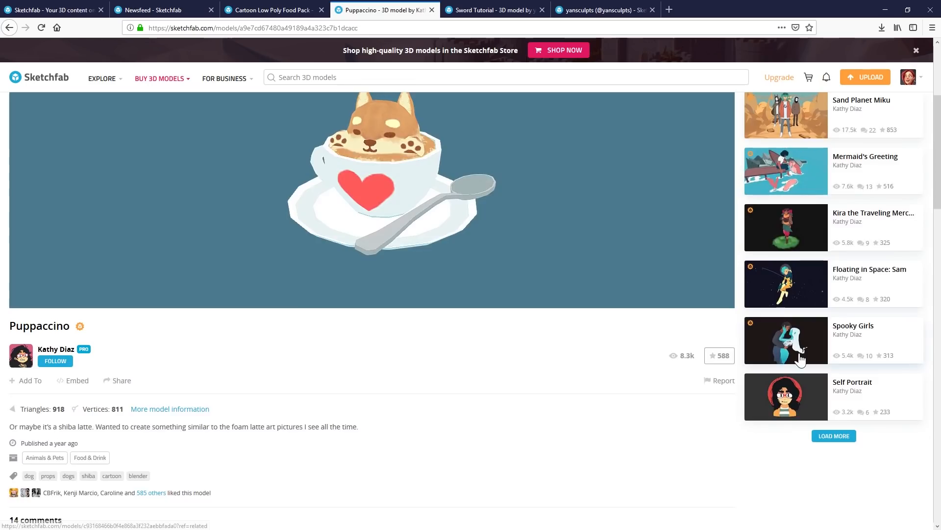
pyautogui.scroll(8, 799, 357)
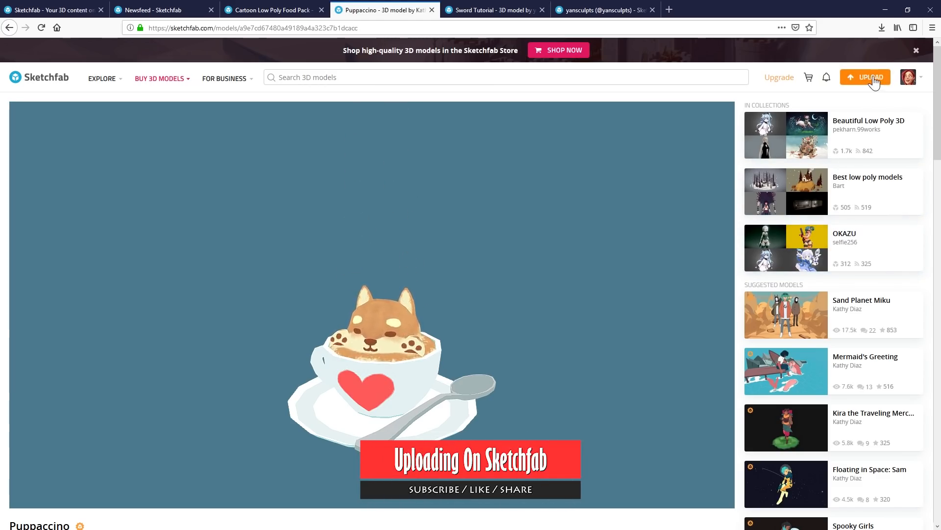
pyautogui.moveTo(908, 78)
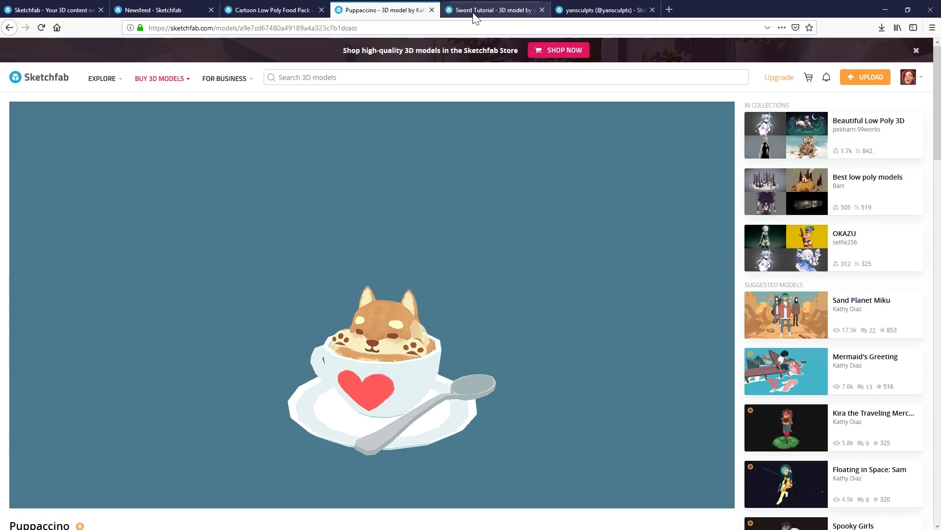
# Upload sword_tutorial_sketchfab.fbx from the Desktop as a new Sketchfab model and accept its prefilled details
pyautogui.click(869, 78)
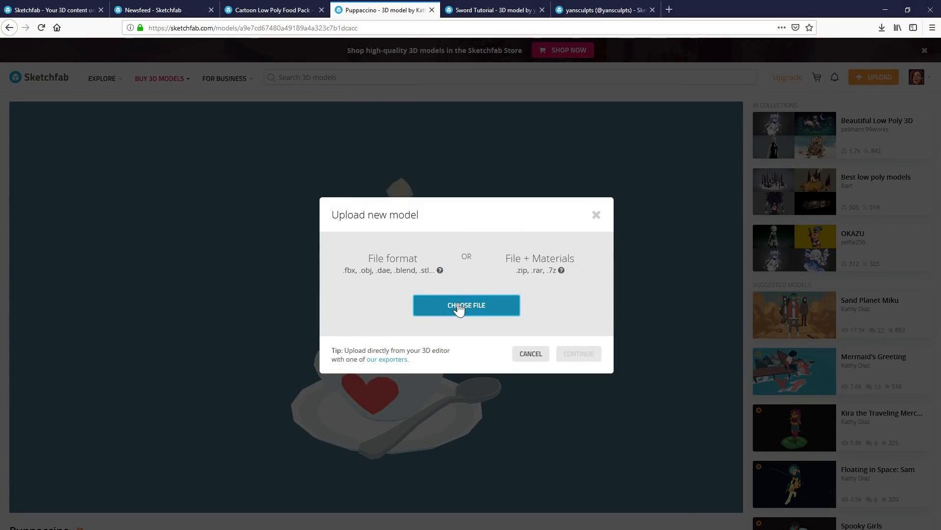
pyautogui.click(443, 304)
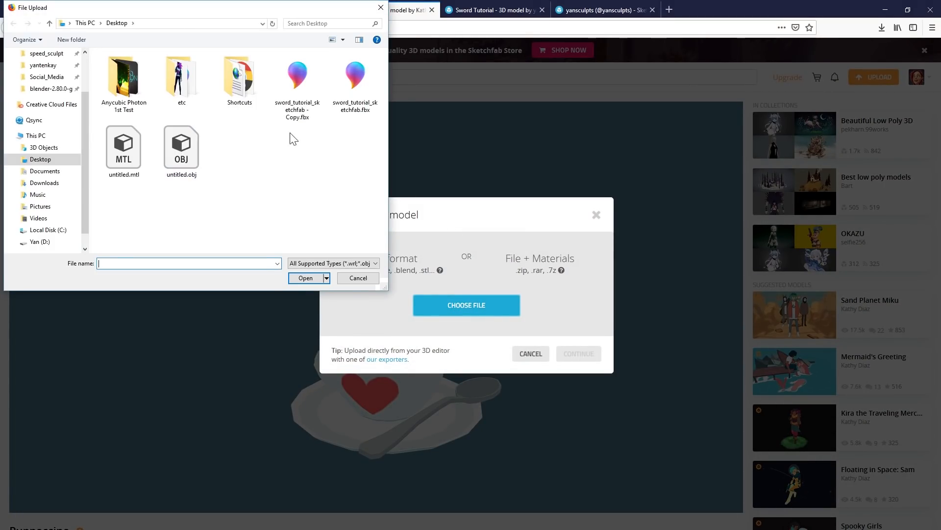
pyautogui.click(302, 120)
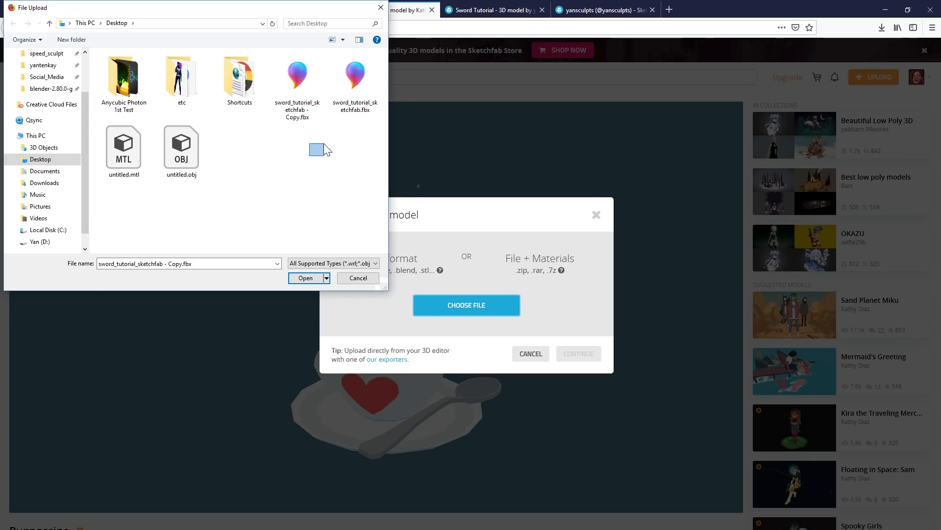
pyautogui.click(346, 109)
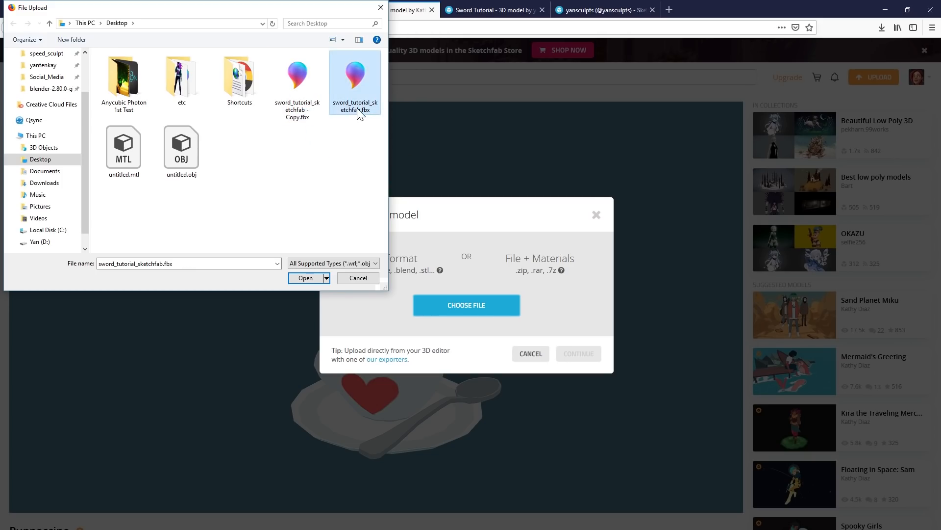
pyautogui.doubleClick(358, 114)
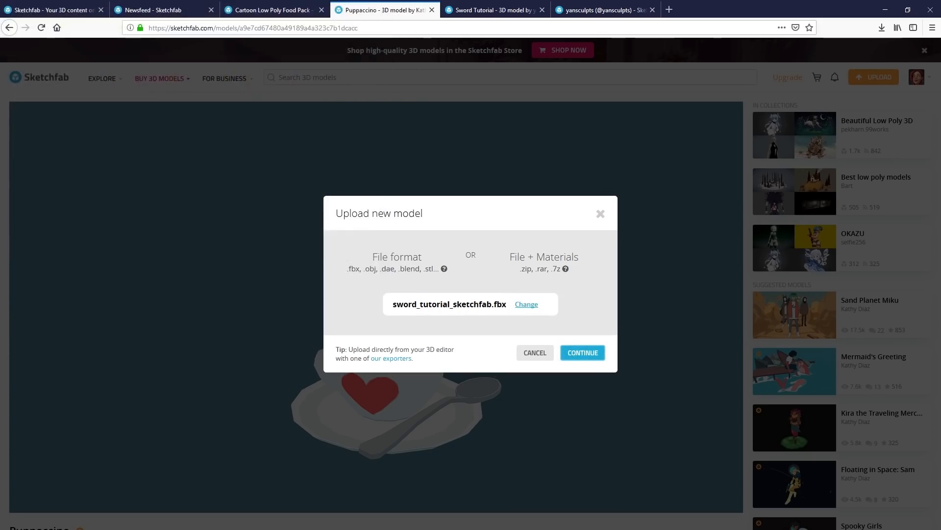
pyautogui.click(577, 356)
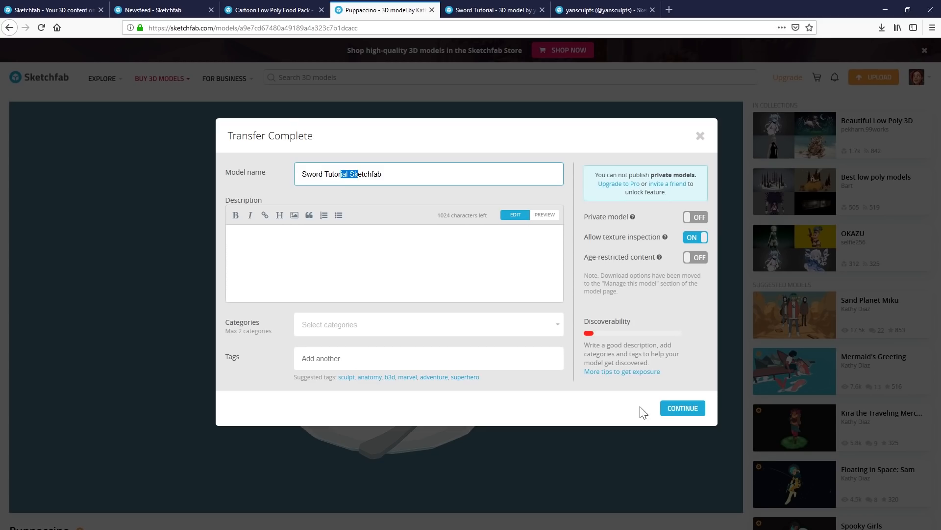
pyautogui.click(688, 410)
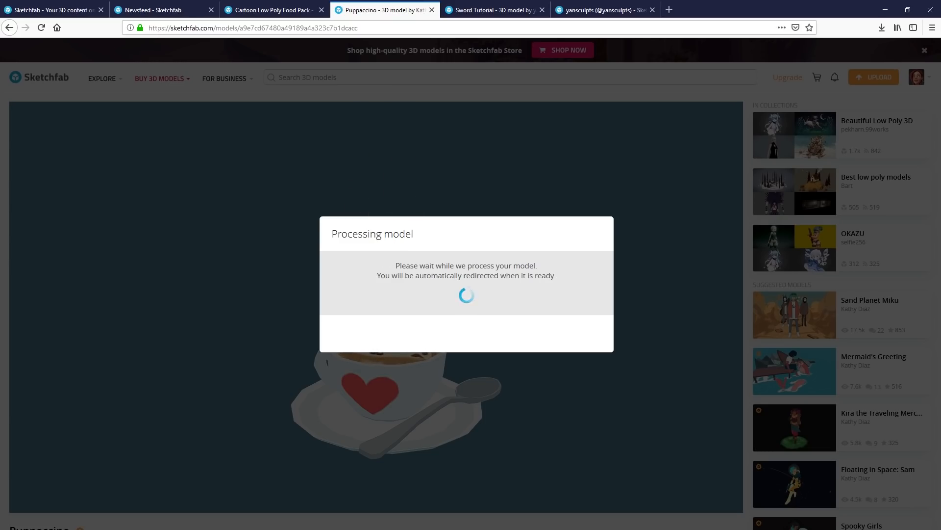
# Open the Sword Tutorial draft model page and examine the sword from a slightly turned angle
pyautogui.click(467, 10)
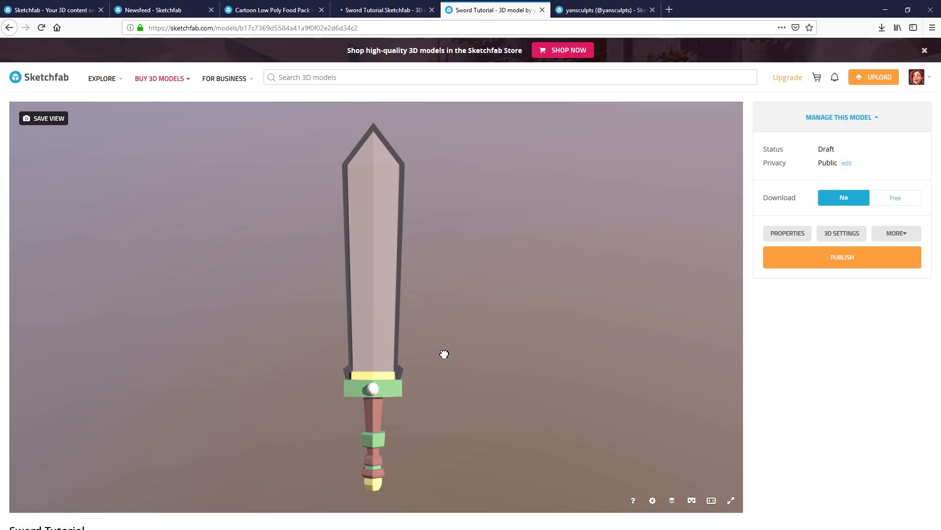
pyautogui.moveTo(445, 353); pyautogui.dragTo(421, 355)
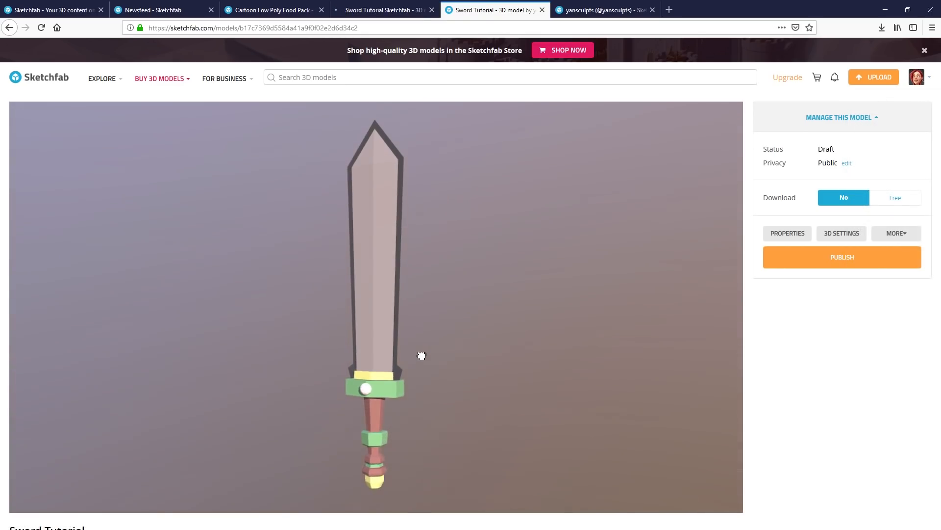
# Open the sword's 3D settings editor and set the lighting environment to Studio
pyautogui.click(839, 234)
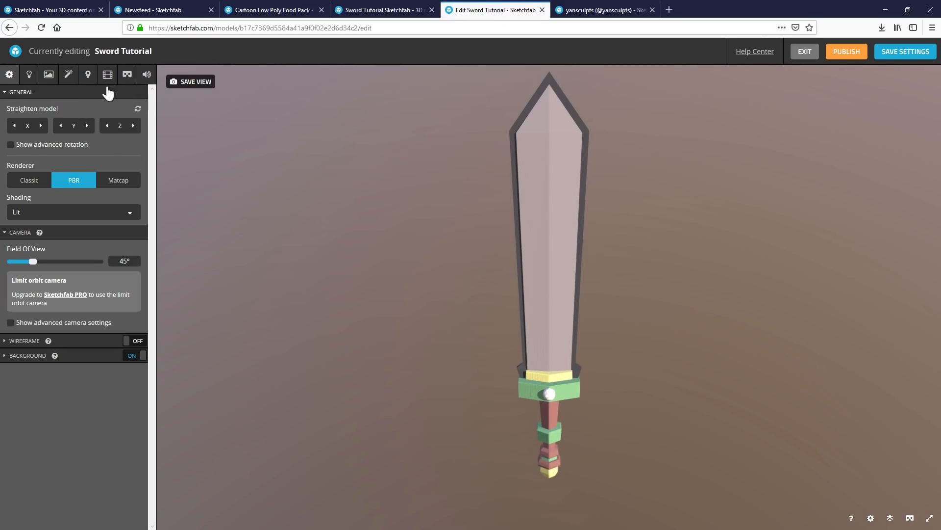
pyautogui.click(33, 75)
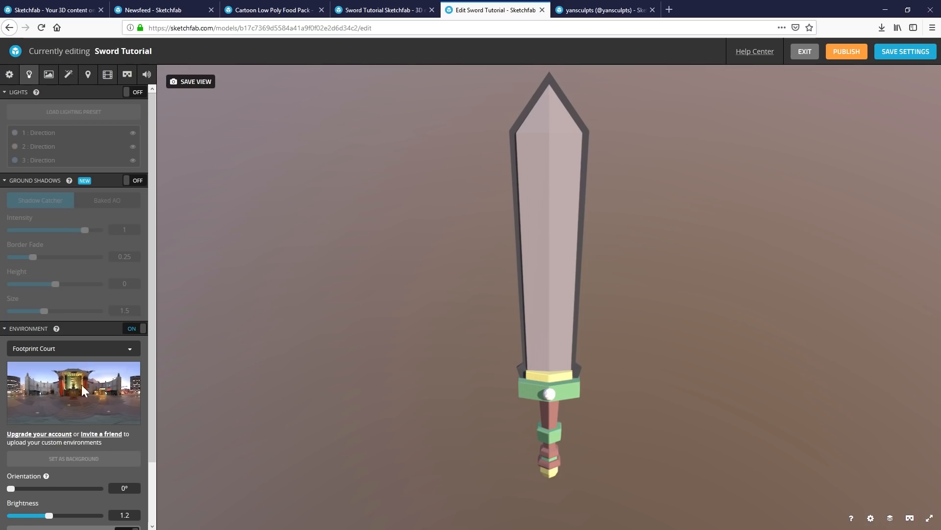
pyautogui.click(90, 368)
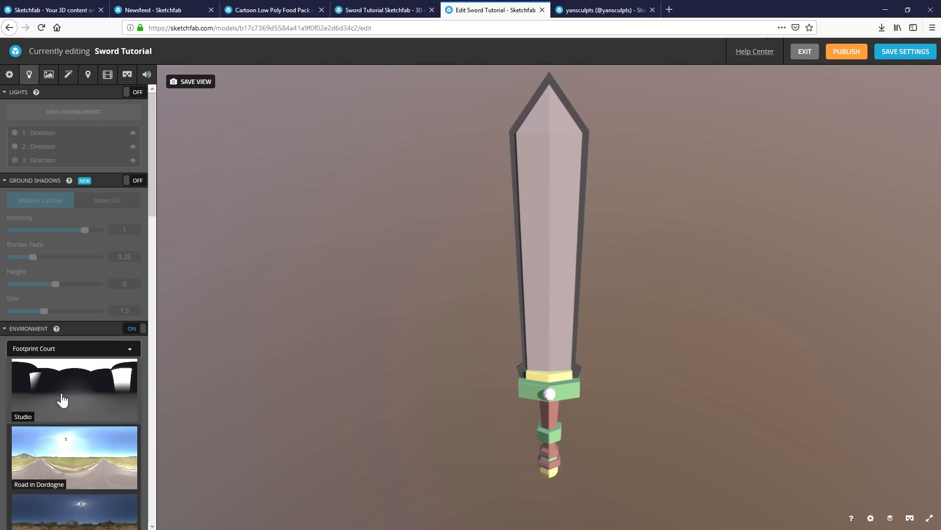
pyautogui.click(72, 396)
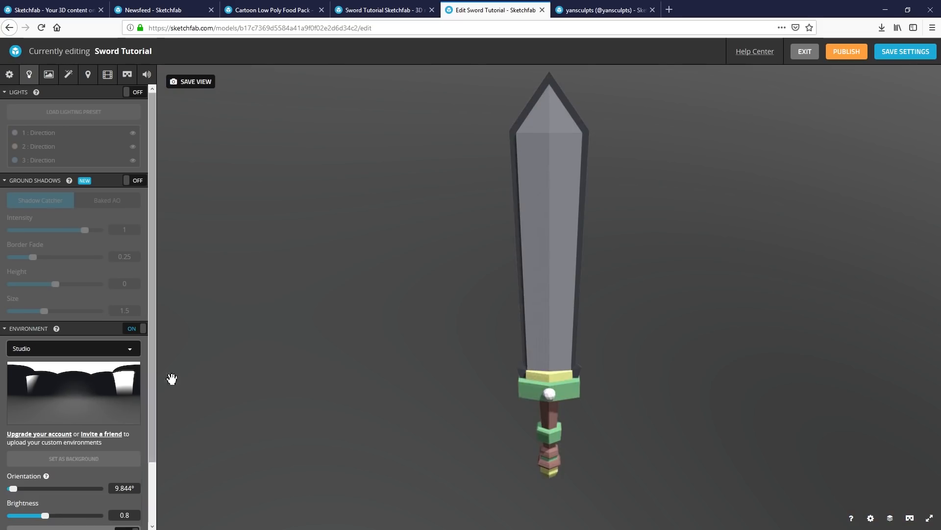
pyautogui.moveTo(472, 332); pyautogui.dragTo(361, 265)
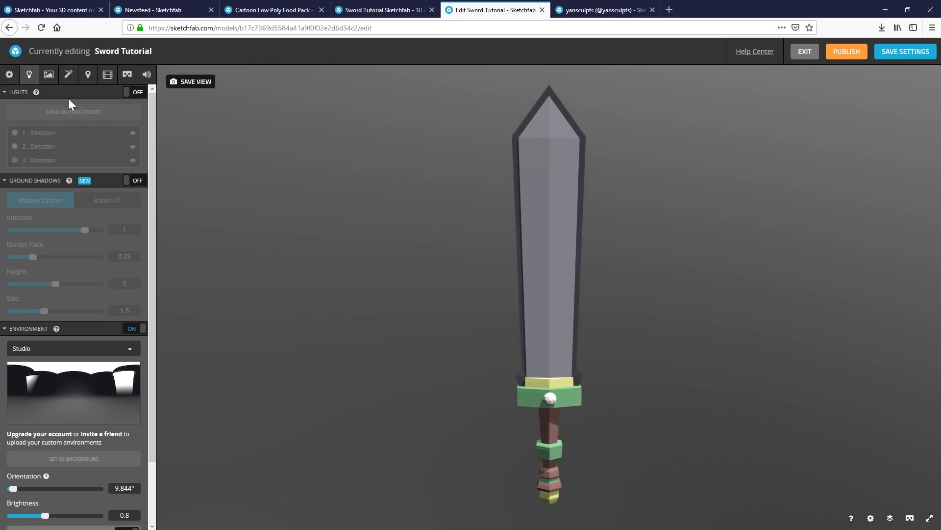
# Review the list of materials and the green material's settings, and examine the sword's guard and handle up close
pyautogui.click(51, 78)
pyautogui.click(43, 100)
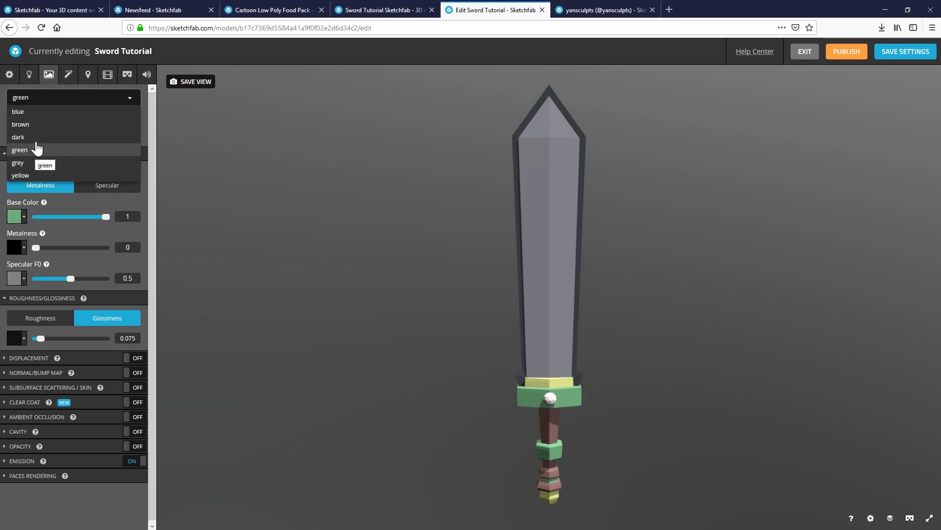
pyautogui.click(37, 98)
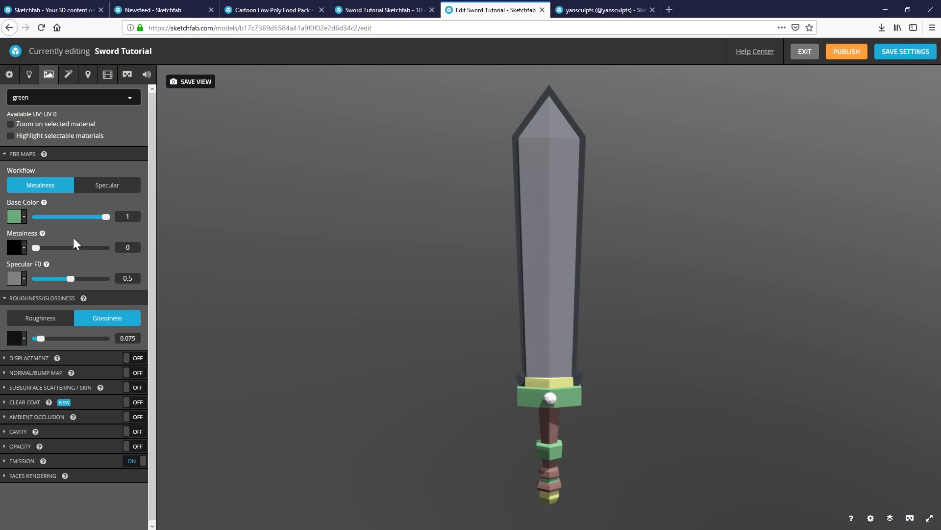
pyautogui.moveTo(561, 356); pyautogui.dragTo(546, 387)
pyautogui.moveTo(546, 387); pyautogui.dragTo(539, 319, button='right')
pyautogui.scroll(3, 526, 267)
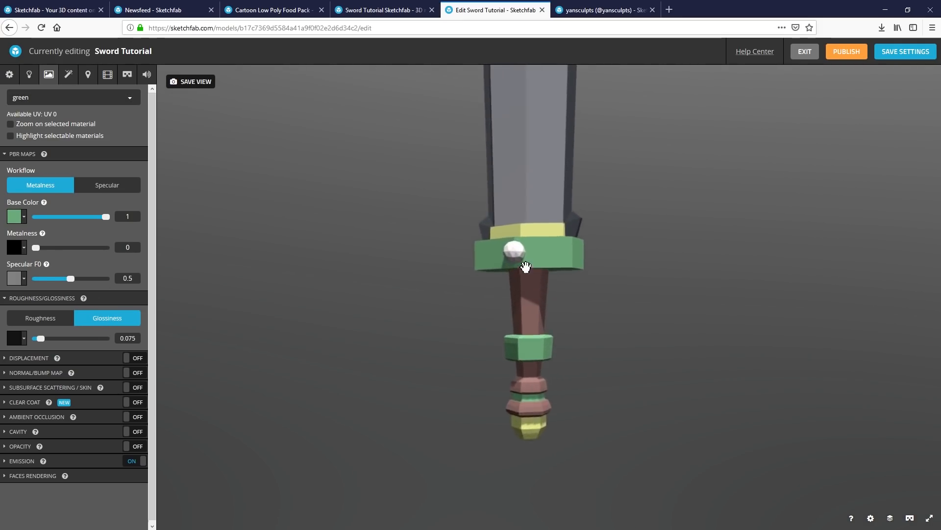
pyautogui.scroll(3, 526, 267)
pyautogui.moveTo(487, 222); pyautogui.dragTo(504, 269)
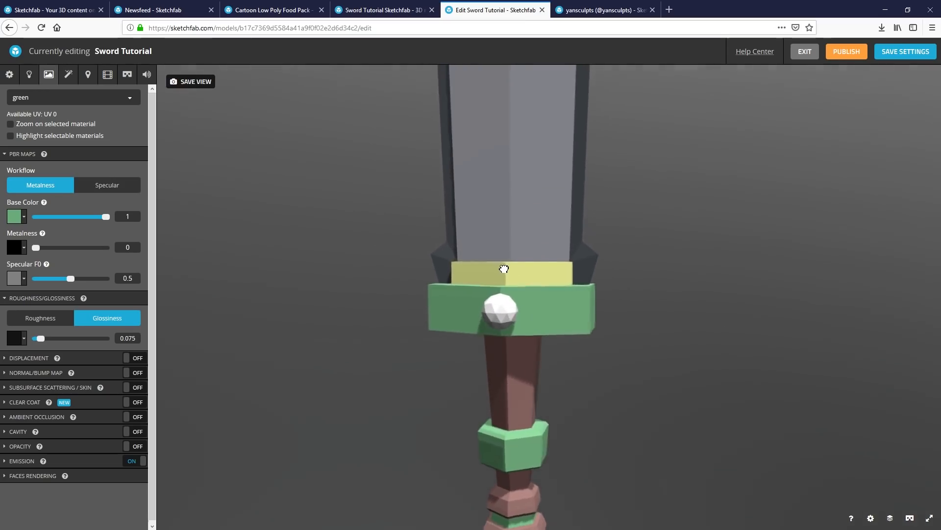
pyautogui.scroll(-5, 505, 264)
pyautogui.moveTo(511, 267); pyautogui.dragTo(502, 284, button='right')
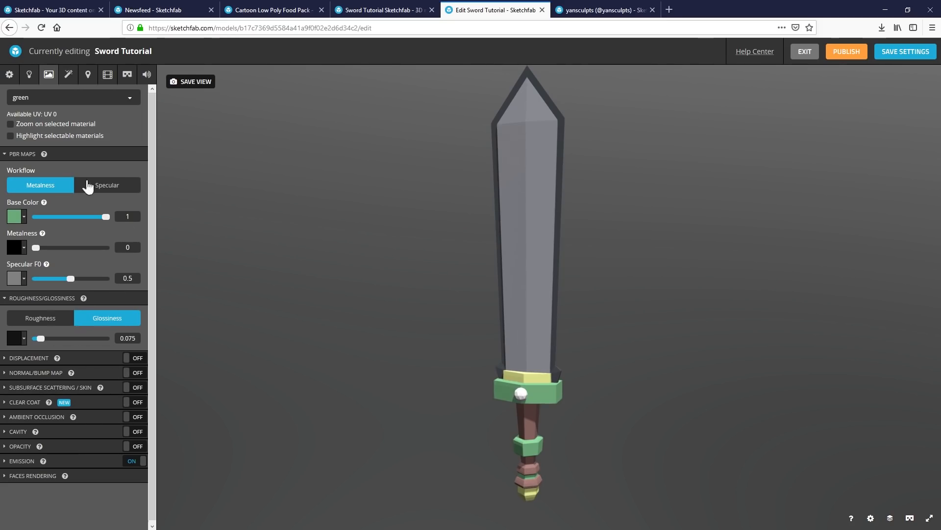
# Enable the SSAO post-processing filter and set its intensity to 0.623
pyautogui.click(68, 77)
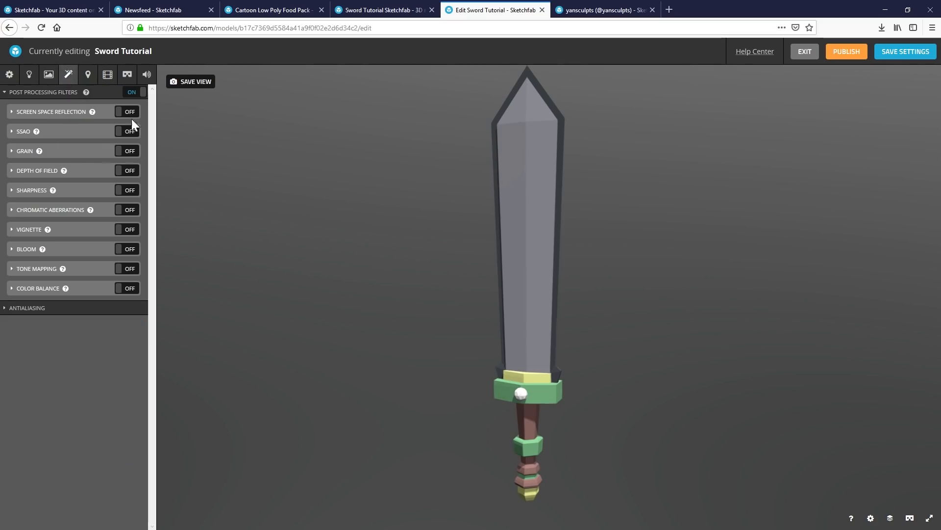
pyautogui.moveTo(508, 279); pyautogui.dragTo(507, 271)
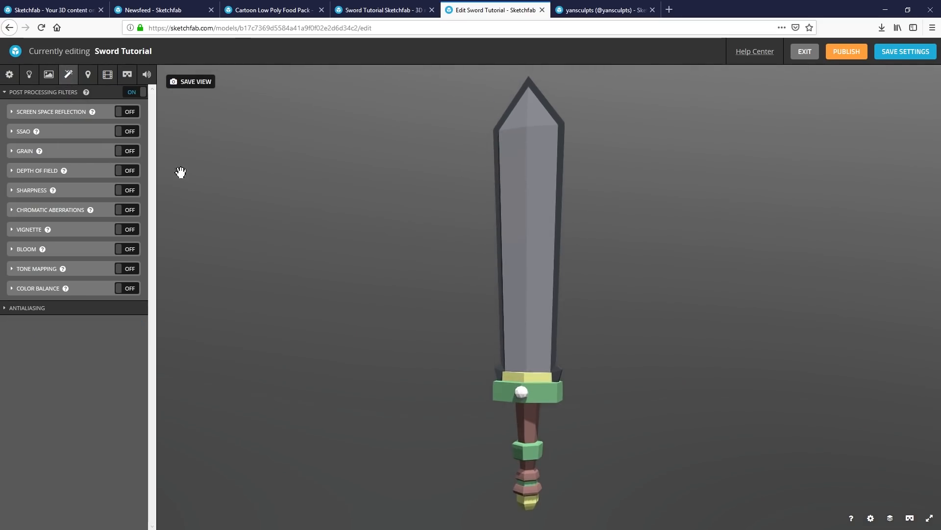
pyautogui.click(128, 132)
pyautogui.click(15, 132)
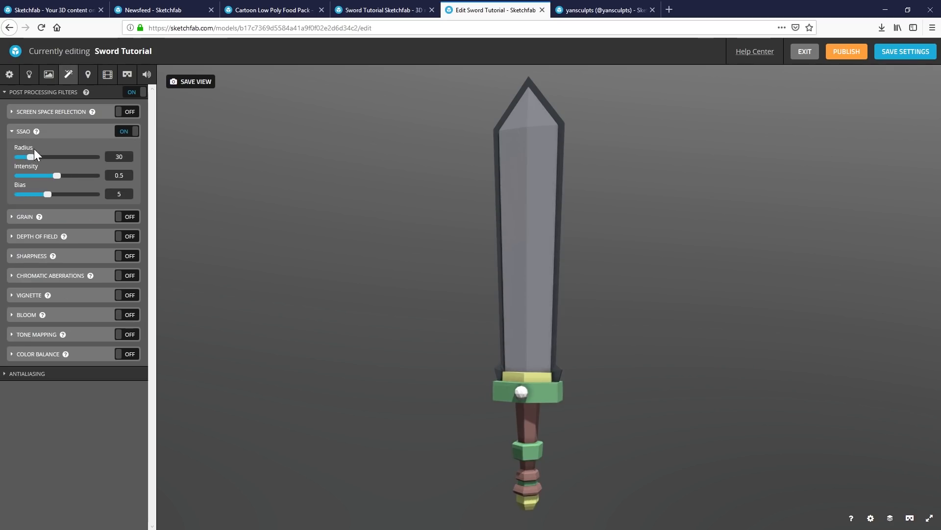
pyautogui.moveTo(56, 176); pyautogui.dragTo(99, 178)
pyautogui.scroll(5, 540, 343)
pyautogui.scroll(3, 497, 309)
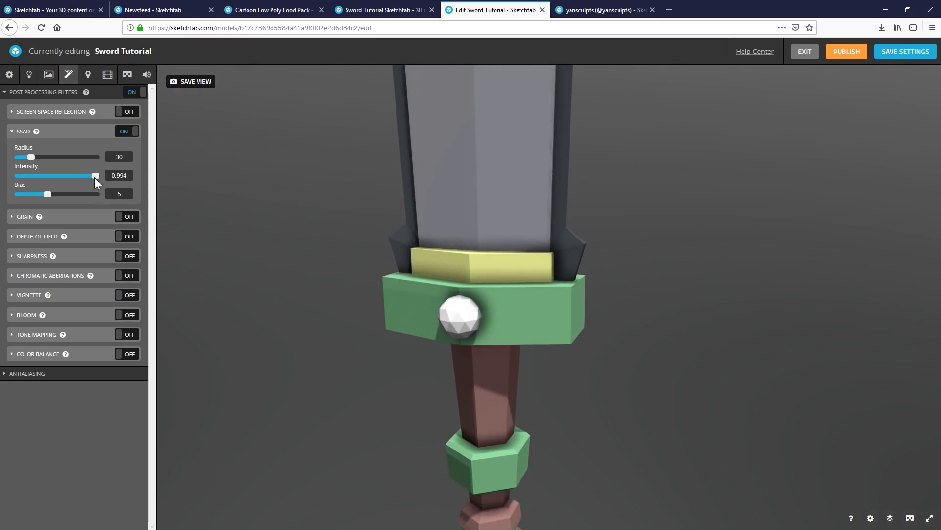
pyautogui.moveTo(94, 175)
pyautogui.mouseDown()
pyautogui.moveTo(30, 175)
pyautogui.moveTo(66, 175)
pyautogui.mouseUp()
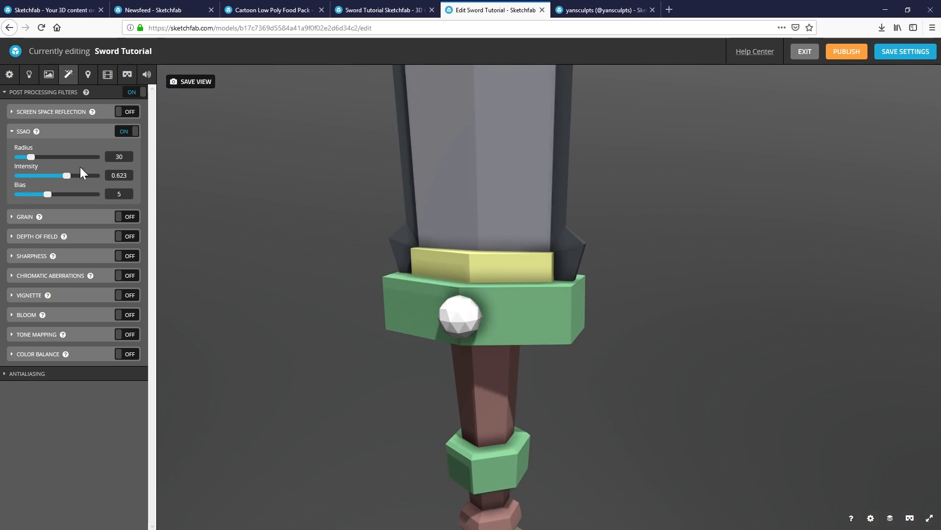
pyautogui.moveTo(37, 132)
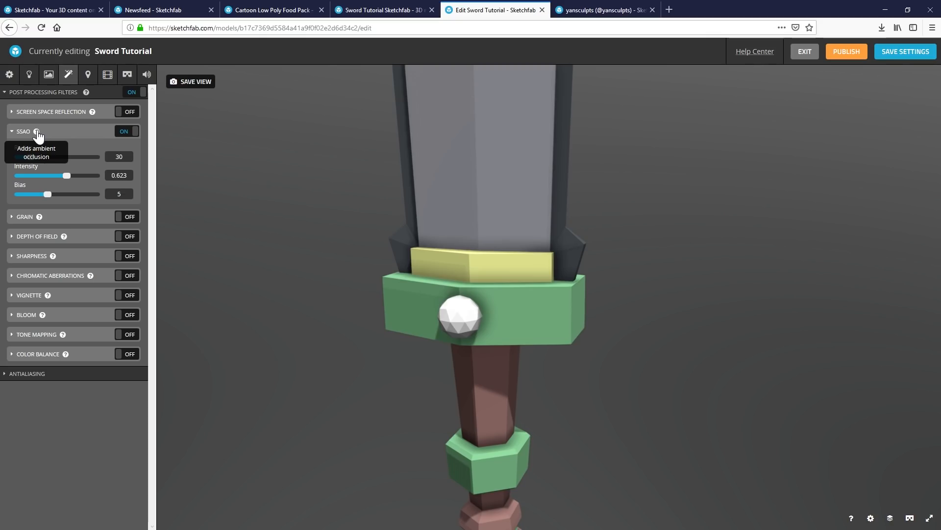
# Enable the Grain and Sharpness post-processing filters
pyautogui.moveTo(42, 221)
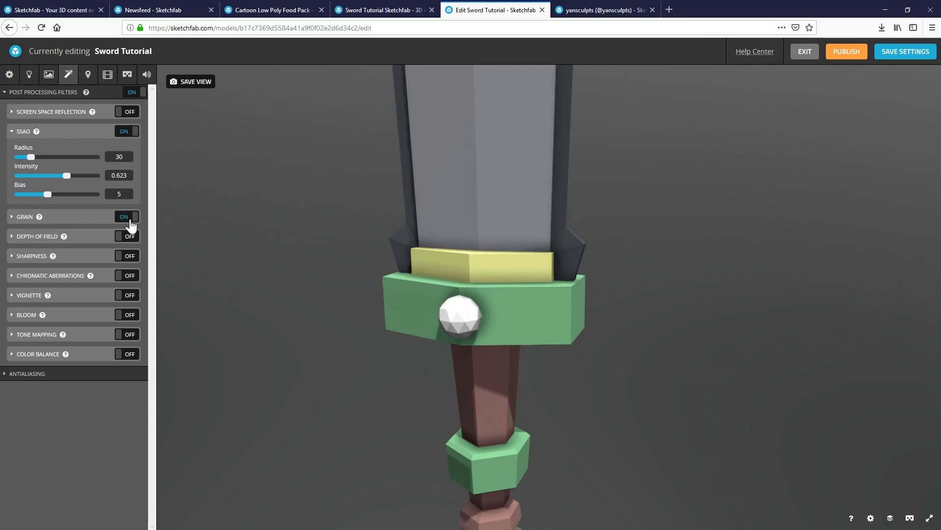
pyautogui.click(126, 256)
pyautogui.scroll(-5, 393, 200)
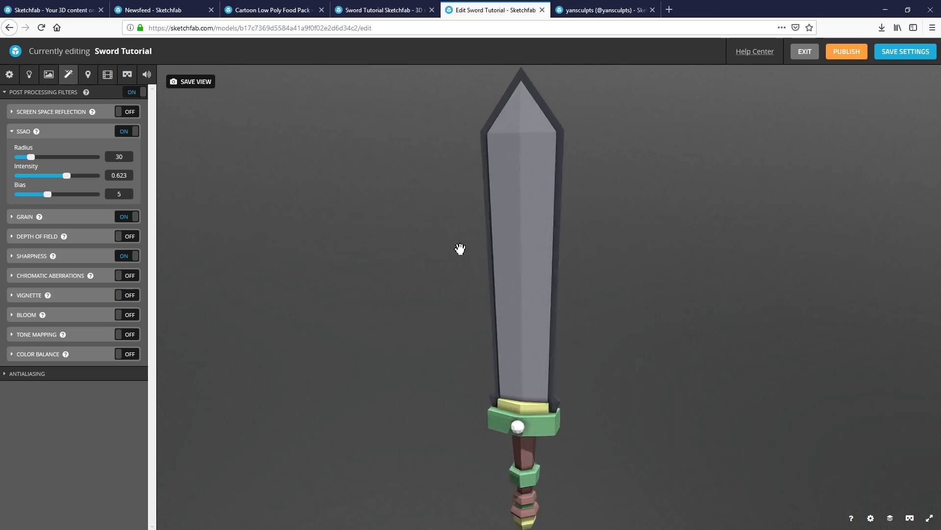
# Enable the Chromatic Aberrations filter and reduce its amount to 0.0063
pyautogui.click(127, 276)
pyautogui.moveTo(514, 322); pyautogui.dragTo(515, 318)
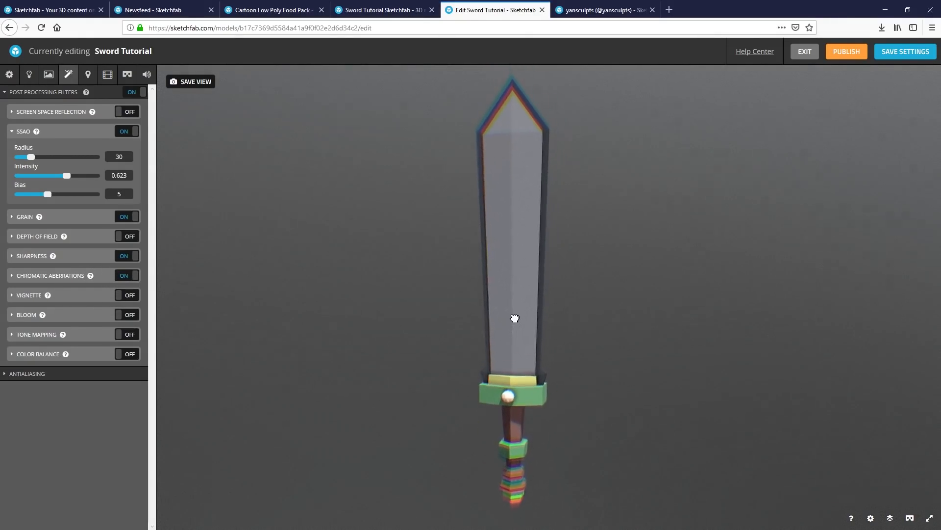
pyautogui.click(15, 276)
pyautogui.moveTo(57, 293); pyautogui.dragTo(20, 294)
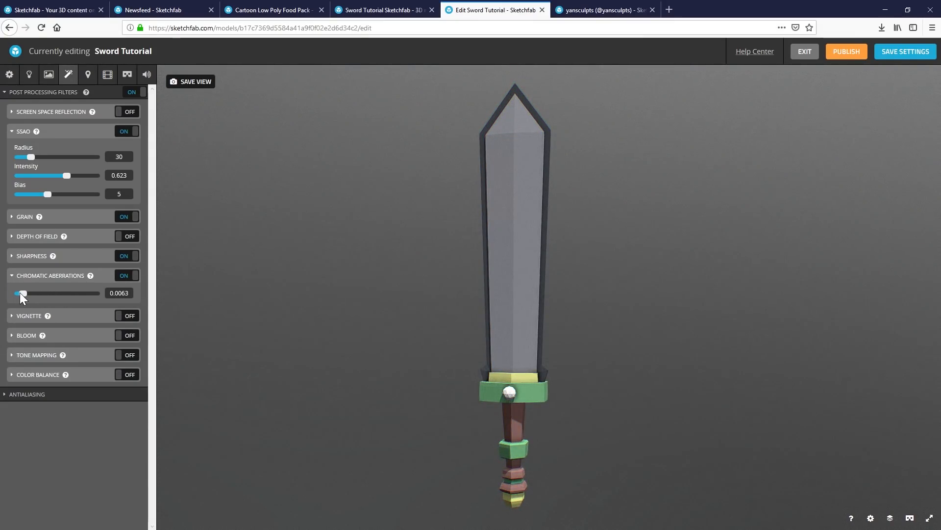
pyautogui.moveTo(338, 278)
pyautogui.mouseDown()
pyautogui.moveTo(365, 286)
pyautogui.moveTo(328, 285)
pyautogui.moveTo(341, 282)
pyautogui.mouseUp()
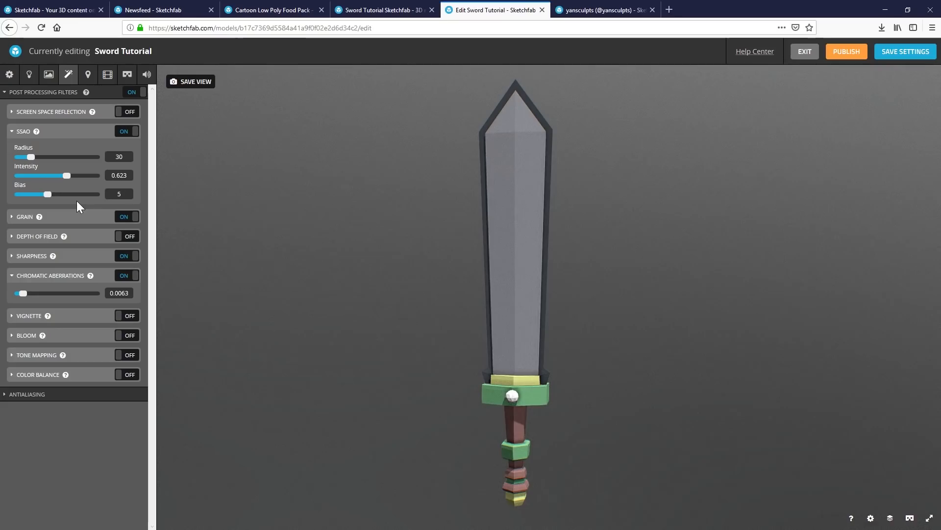
# Enable the Bloom and Vignette post-processing filters
pyautogui.click(126, 337)
pyautogui.click(126, 338)
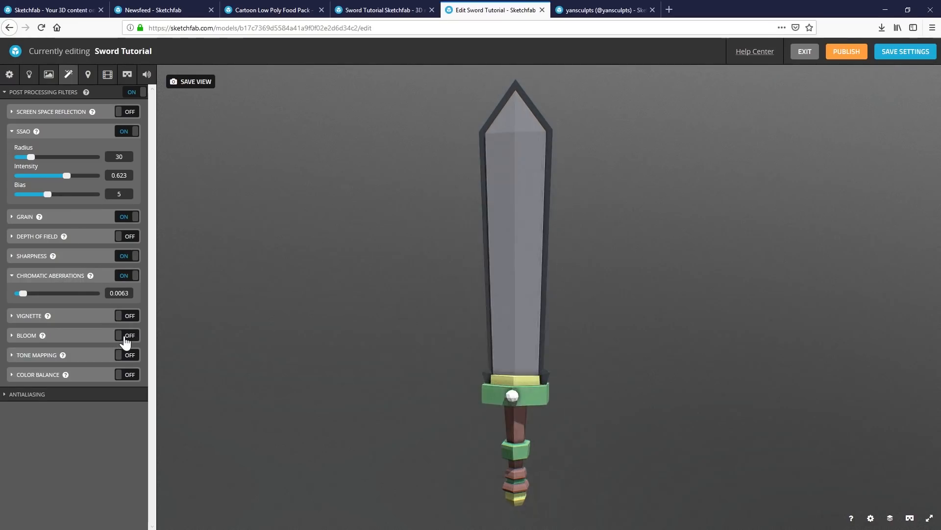
pyautogui.click(126, 337)
pyautogui.moveTo(395, 316)
pyautogui.mouseDown()
pyautogui.moveTo(446, 311)
pyautogui.moveTo(397, 314)
pyautogui.mouseUp()
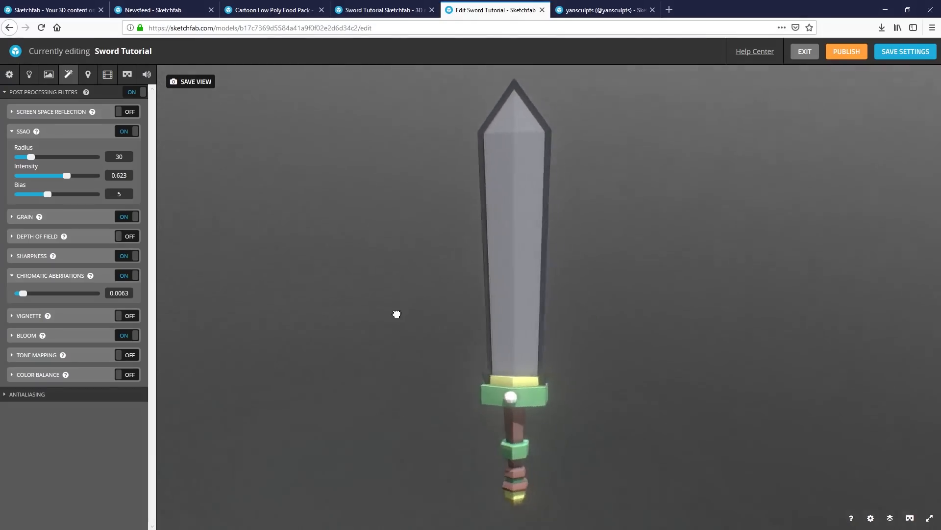
pyautogui.click(131, 318)
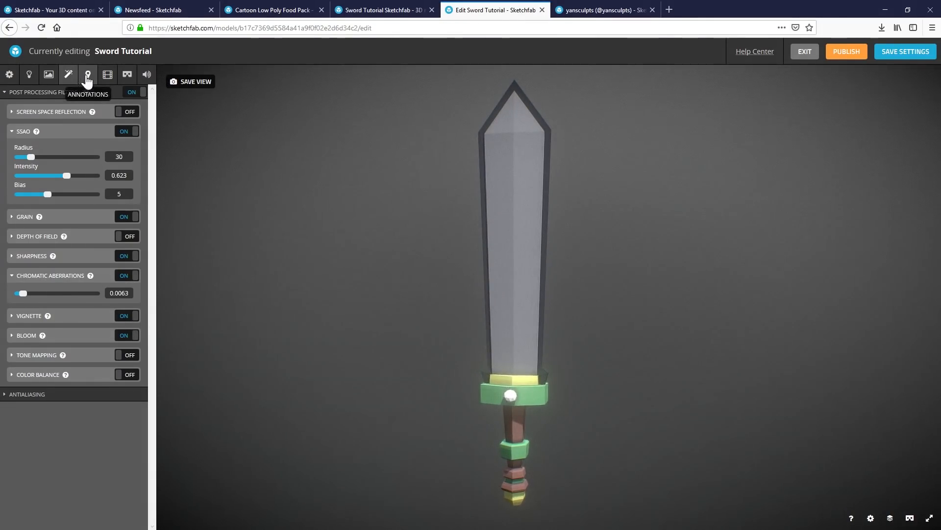
# Select the blade, yellow collar and green guard on the model to inspect their material settings
pyautogui.click(48, 75)
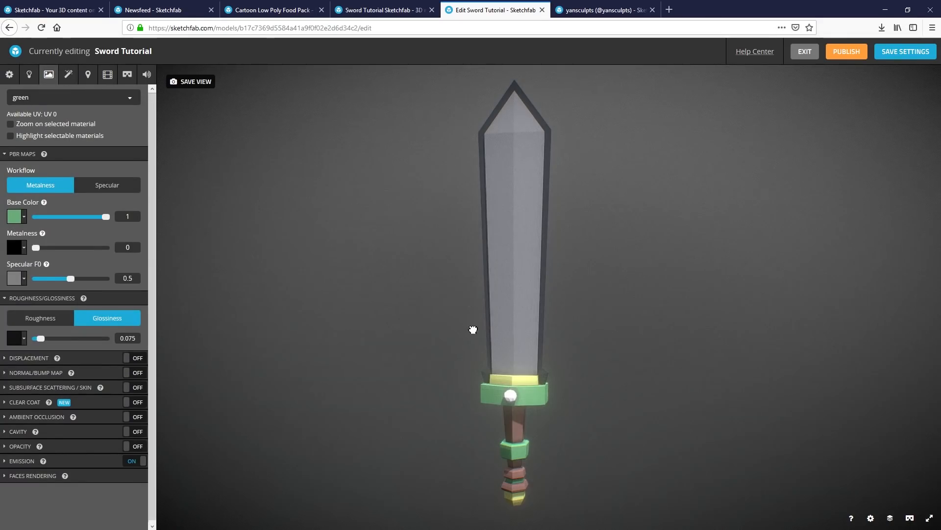
pyautogui.click(498, 269)
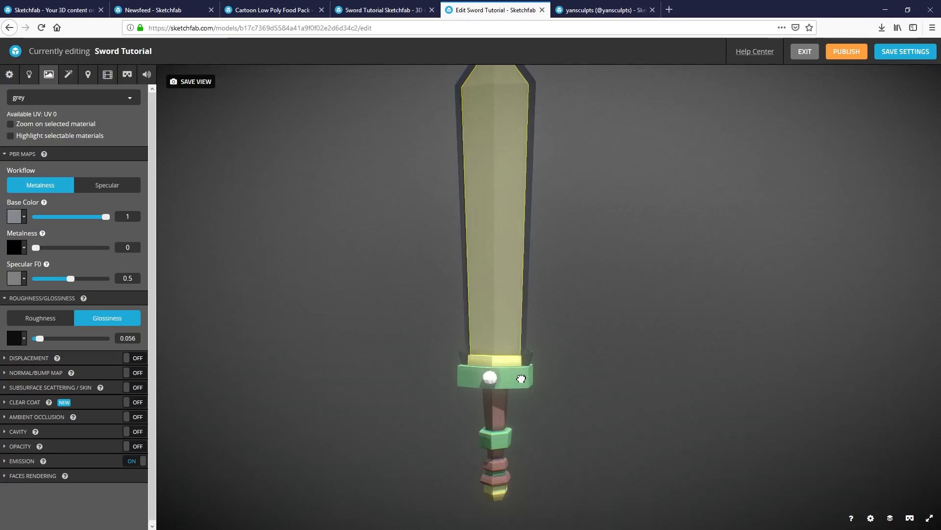
pyautogui.click(521, 378)
pyautogui.click(526, 358)
pyautogui.moveTo(526, 357); pyautogui.dragTo(498, 337)
pyautogui.click(498, 336)
pyautogui.click(504, 368)
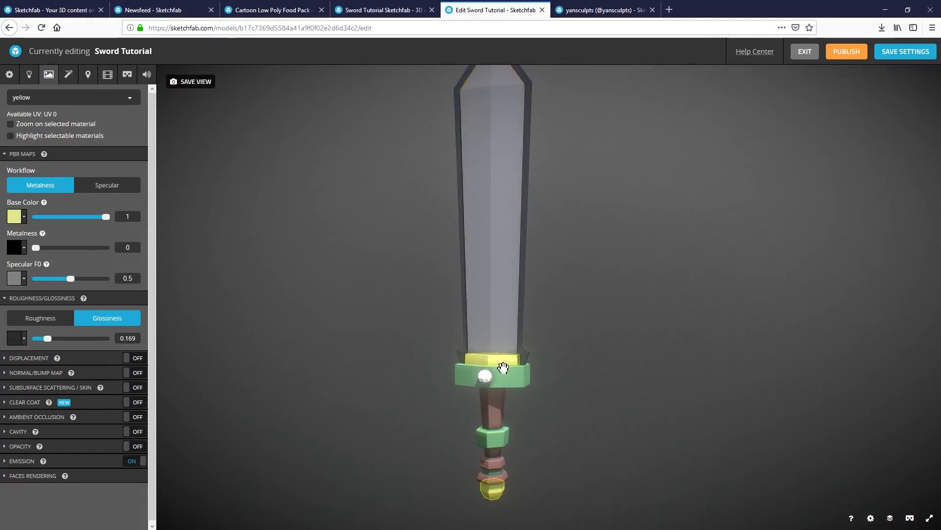
pyautogui.click(502, 370)
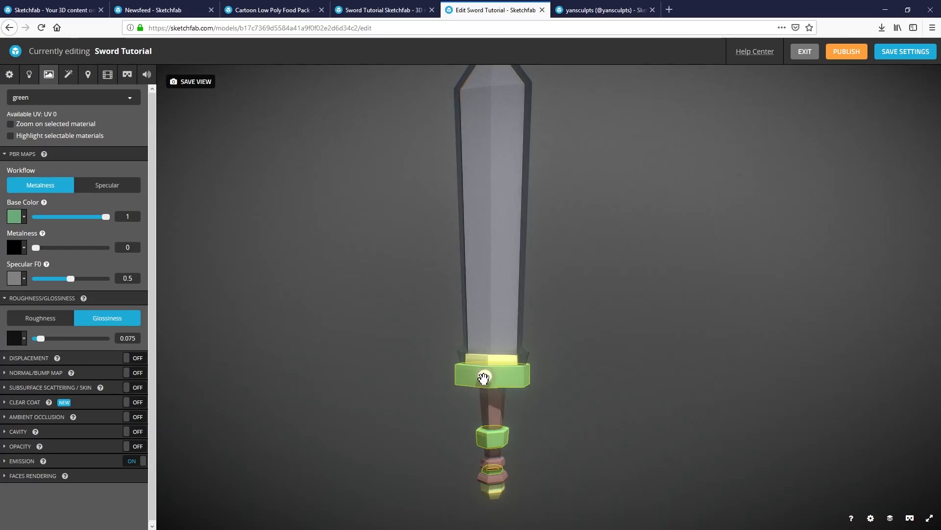
# Select the gem's blue material on the guard and raise its emission strength to 10
pyautogui.click(483, 377)
pyautogui.moveTo(486, 409); pyautogui.dragTo(508, 366, button='right')
pyautogui.scroll(2, 491, 397)
pyautogui.scroll(2, 508, 366)
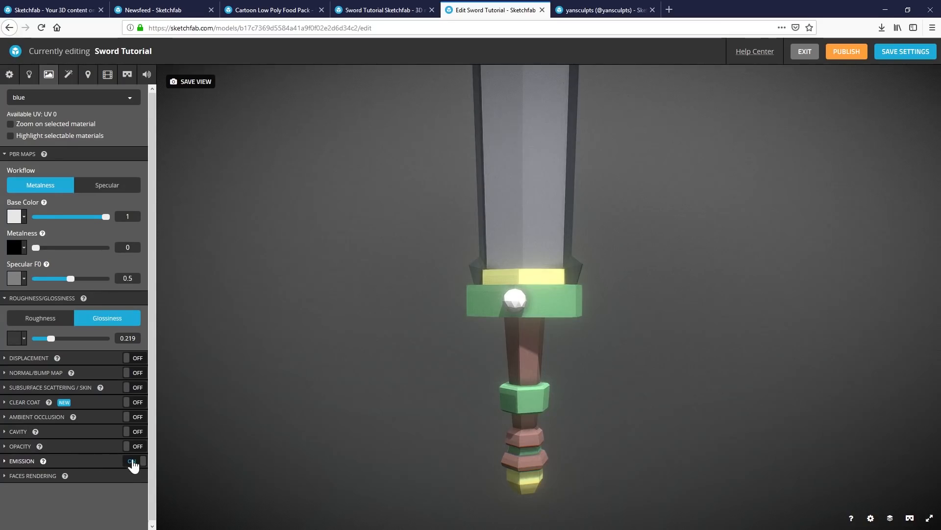
pyautogui.click(14, 467)
pyautogui.scroll(-1, 19, 461)
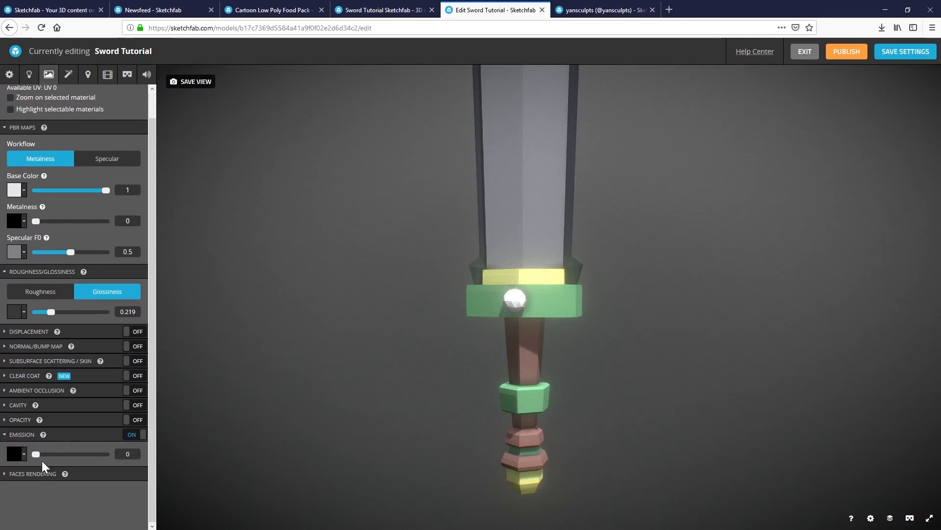
pyautogui.moveTo(37, 454); pyautogui.dragTo(99, 453)
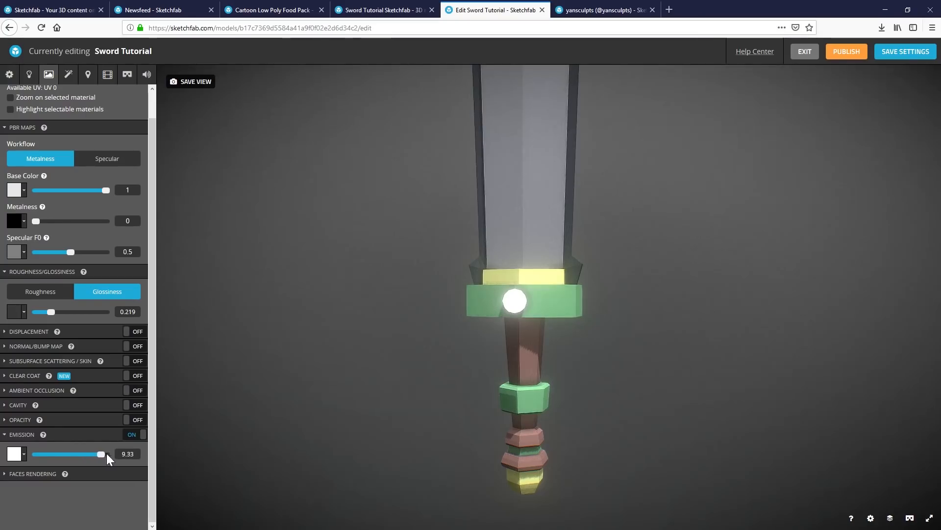
# Change the gem material's emission colour from the white swatch to a saturated cyan
pyautogui.click(14, 453)
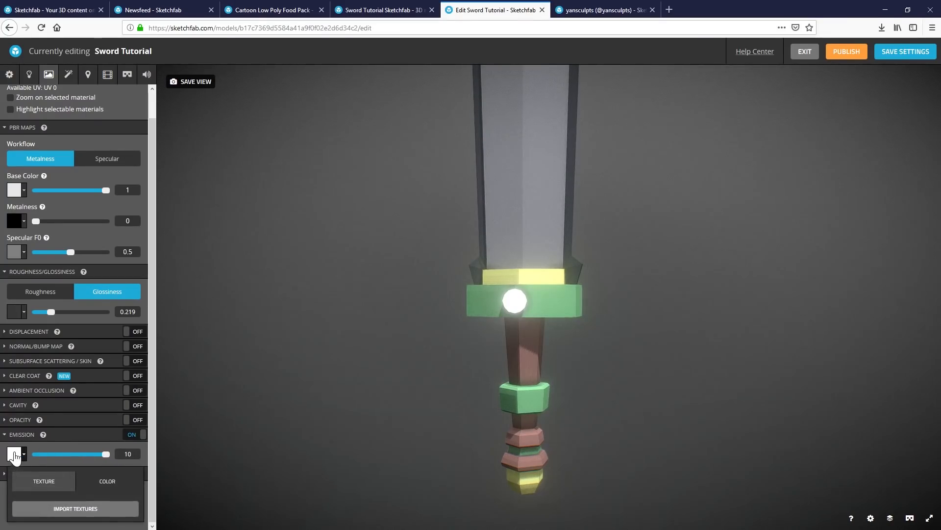
pyautogui.click(104, 481)
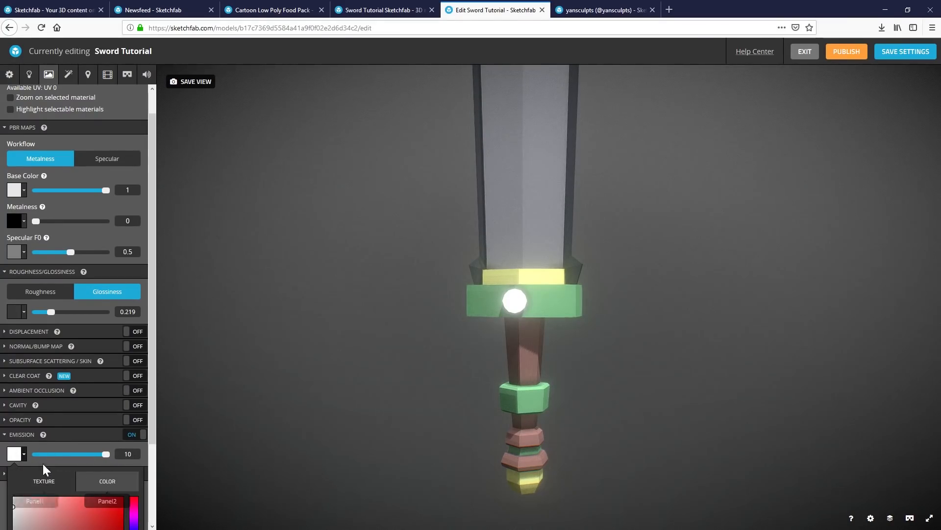
pyautogui.scroll(-1, 158, 439)
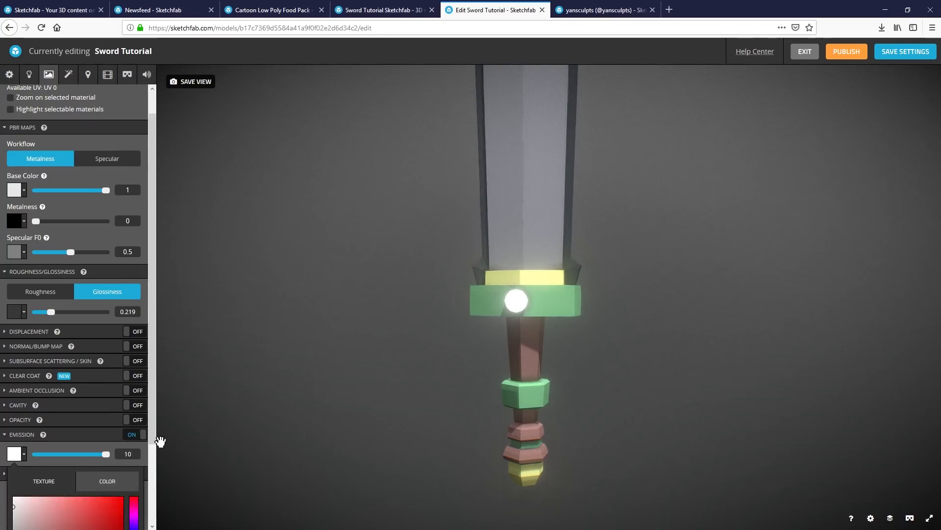
pyautogui.scroll(-1, 126, 462)
pyautogui.scroll(-3, 127, 465)
pyautogui.click(132, 448)
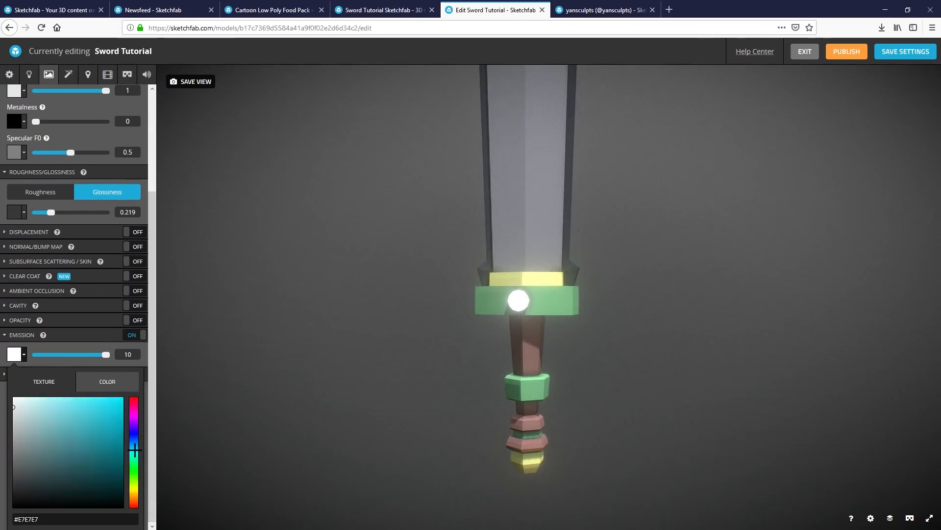
pyautogui.moveTo(59, 413); pyautogui.dragTo(109, 410)
pyautogui.moveTo(519, 334)
pyautogui.mouseDown()
pyautogui.moveTo(552, 337)
pyautogui.moveTo(513, 335)
pyautogui.mouseUp()
pyautogui.scroll(3, 459, 320)
pyautogui.moveTo(463, 303); pyautogui.dragTo(484, 322)
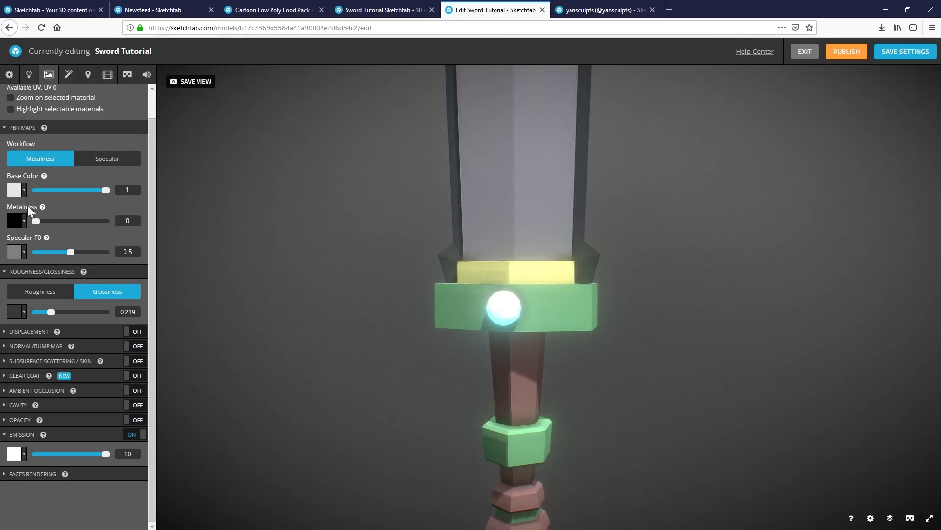
# Set the gem material's base colour to cyan #16DAE5
pyautogui.click(15, 191)
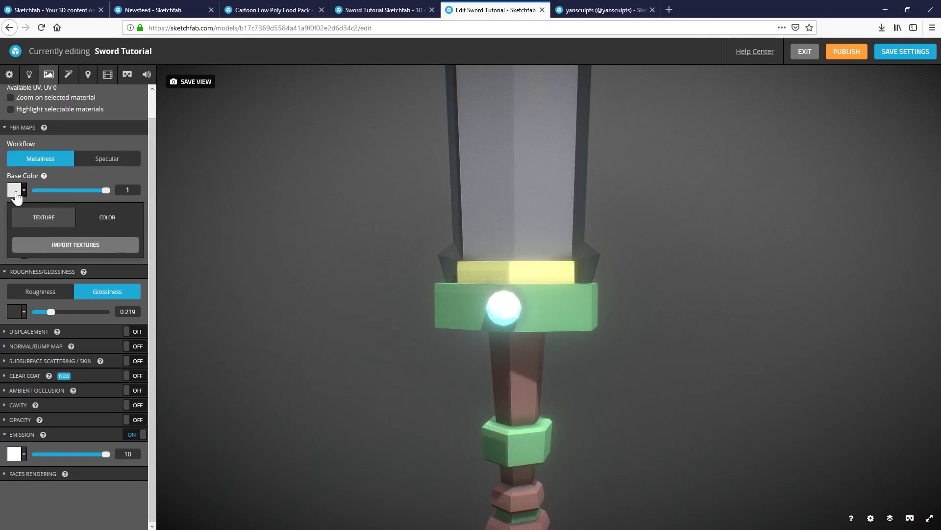
pyautogui.moveTo(449, 277)
pyautogui.mouseDown()
pyautogui.moveTo(481, 273)
pyautogui.moveTo(466, 273)
pyautogui.mouseUp()
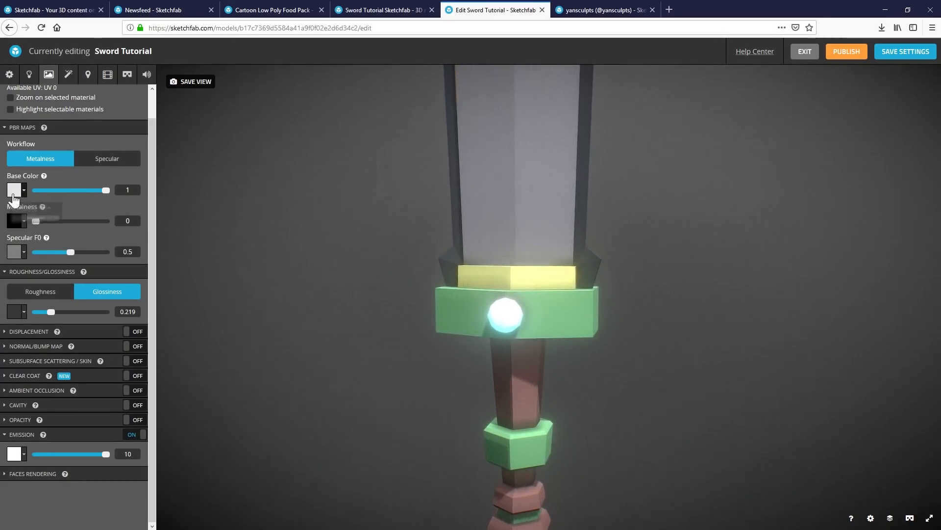
pyautogui.click(14, 194)
pyautogui.click(91, 219)
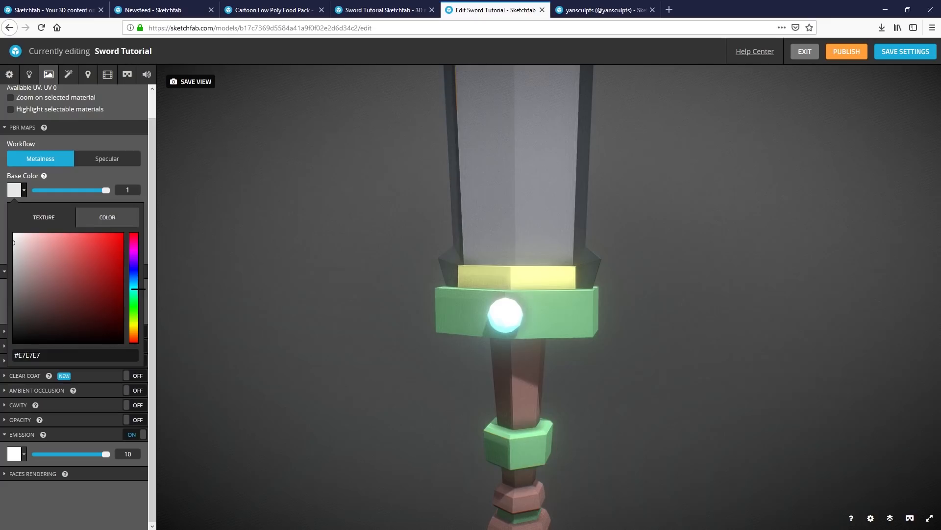
pyautogui.click(134, 288)
pyautogui.moveTo(88, 252); pyautogui.dragTo(113, 244)
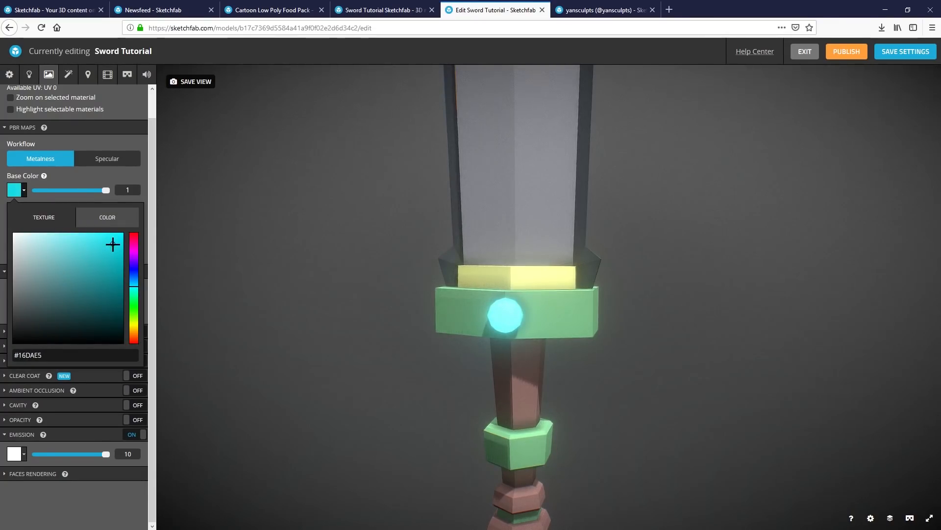
pyautogui.scroll(-5, 410, 210)
pyautogui.moveTo(454, 165); pyautogui.dragTo(458, 212, button='right')
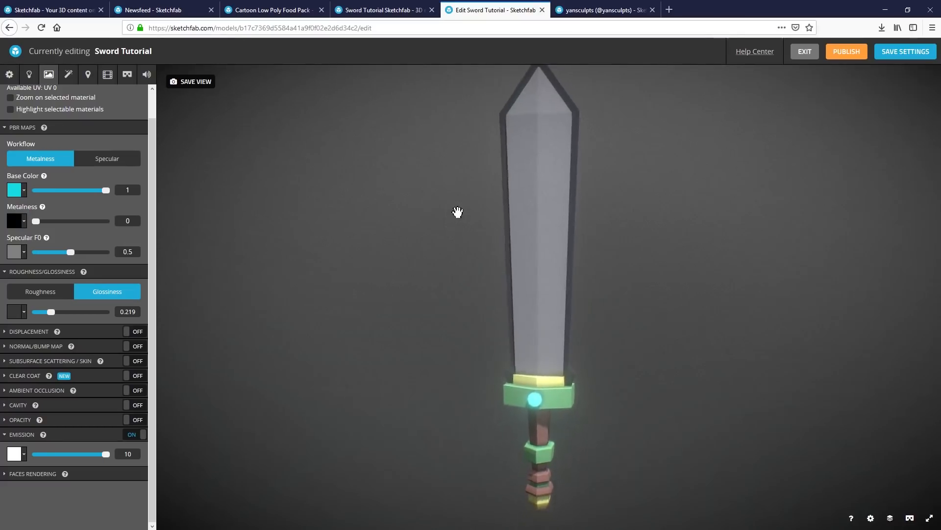
pyautogui.moveTo(458, 206)
pyautogui.mouseDown()
pyautogui.moveTo(403, 208)
pyautogui.moveTo(458, 206)
pyautogui.mouseUp()
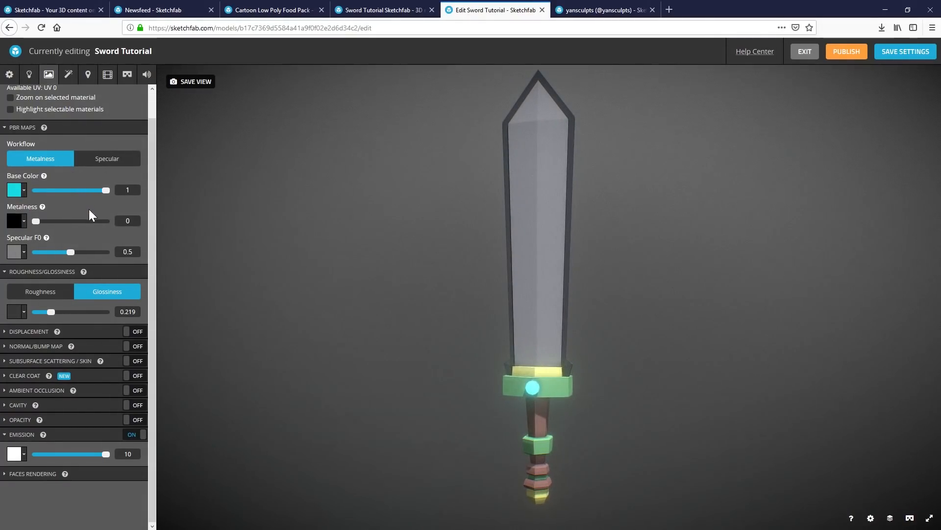
# Enable Ambient Occlusion and Cavity for the blue gem material
pyautogui.scroll(1, 89, 208)
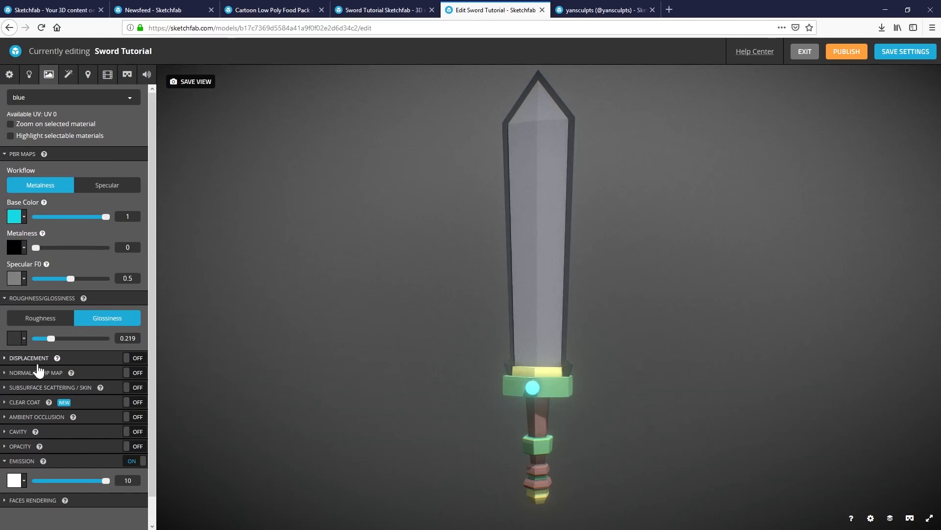
pyautogui.scroll(-1, 83, 424)
pyautogui.click(140, 391)
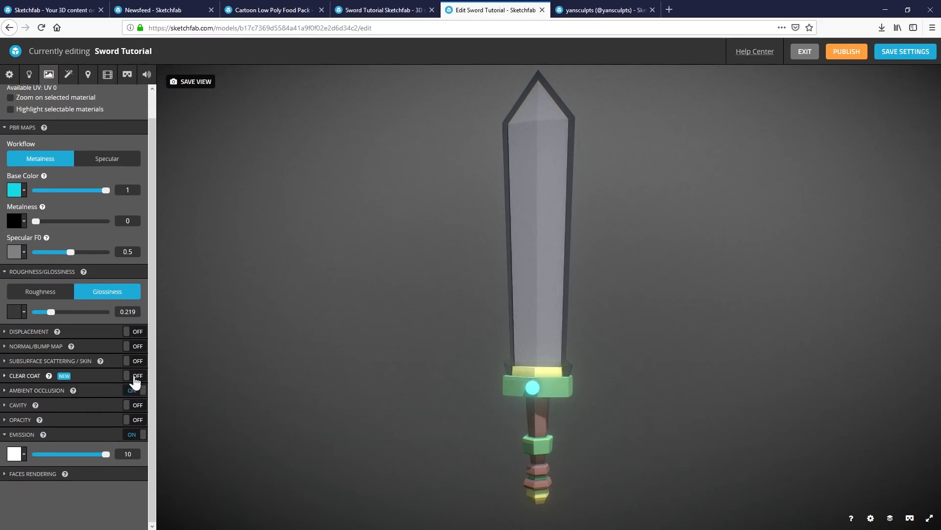
pyautogui.click(135, 405)
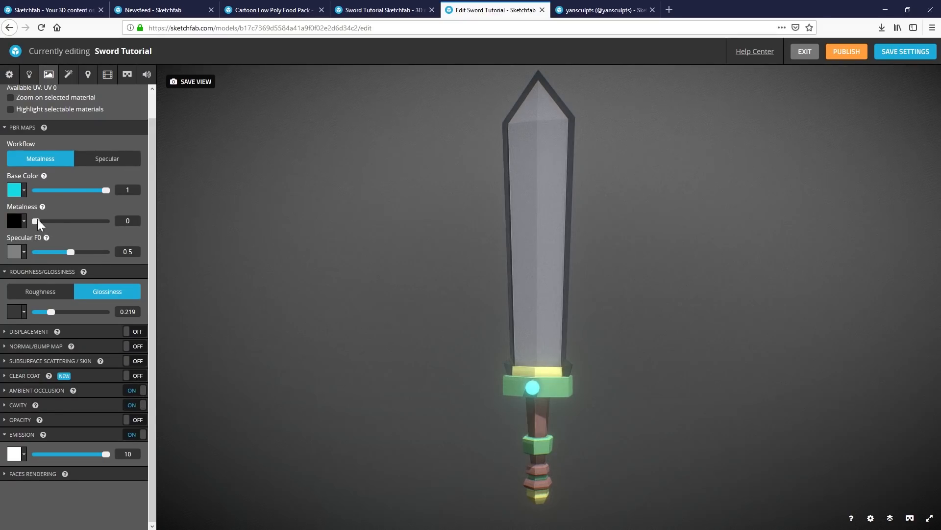
# Raise the blue gem material's metalness to 1
pyautogui.moveTo(40, 220); pyautogui.dragTo(221, 279)
pyautogui.moveTo(339, 344); pyautogui.dragTo(354, 249, button='right')
pyautogui.scroll(3, 352, 185)
pyautogui.scroll(4, 354, 249)
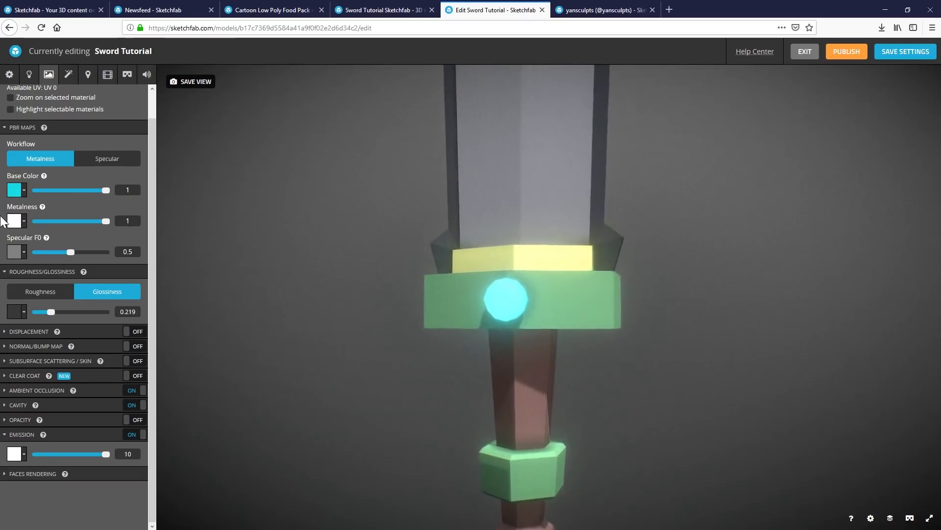
pyautogui.moveTo(89, 222); pyautogui.dragTo(114, 222)
pyautogui.scroll(-4, 284, 203)
pyautogui.moveTo(358, 142); pyautogui.dragTo(386, 201, button='right')
pyautogui.scroll(-3, 362, 220)
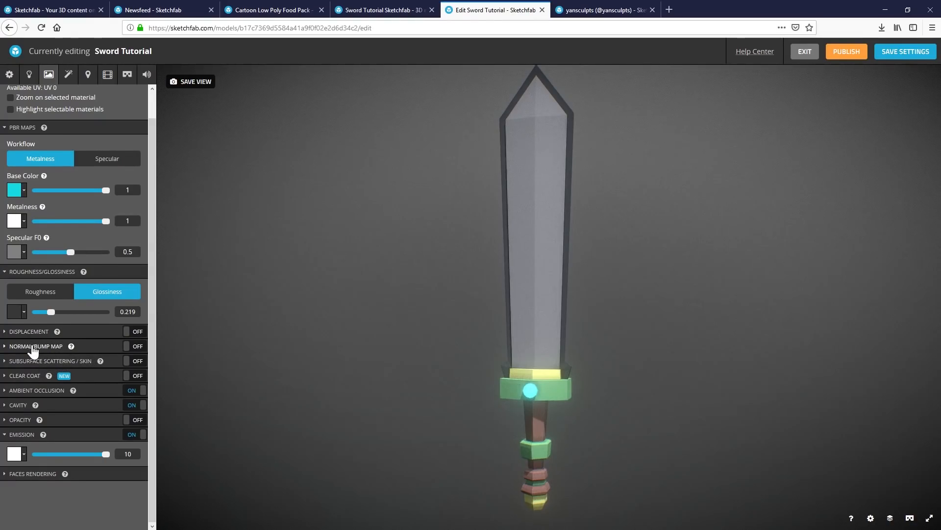
pyautogui.click(31, 348)
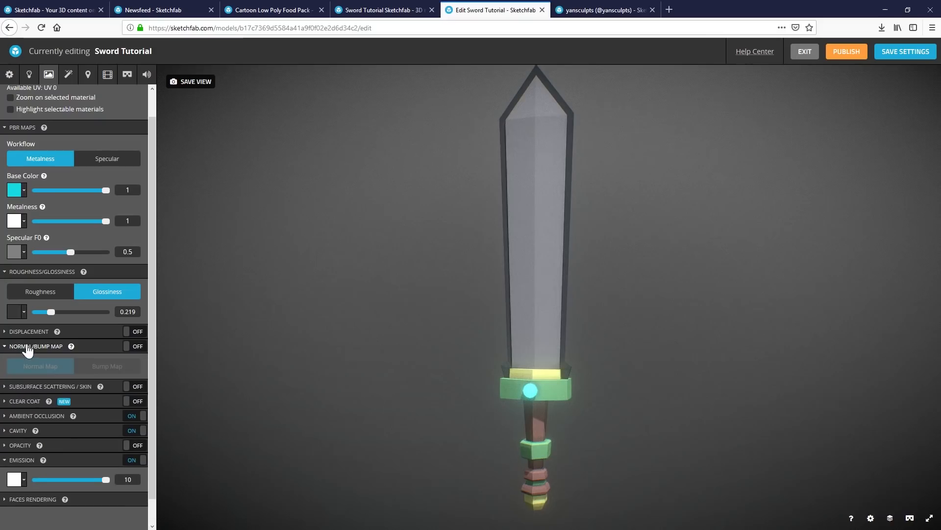
pyautogui.click(30, 347)
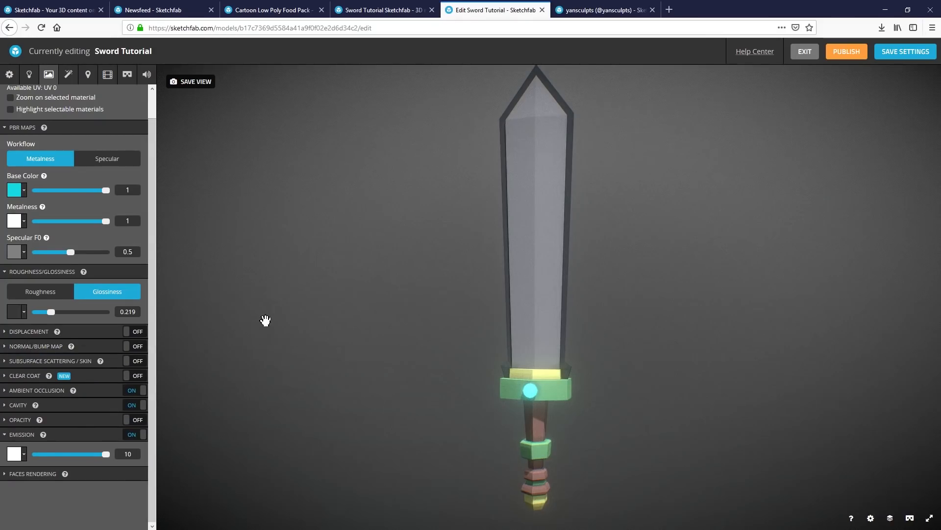
pyautogui.moveTo(263, 319); pyautogui.dragTo(292, 321, button='right')
pyautogui.moveTo(292, 321); pyautogui.dragTo(271, 309)
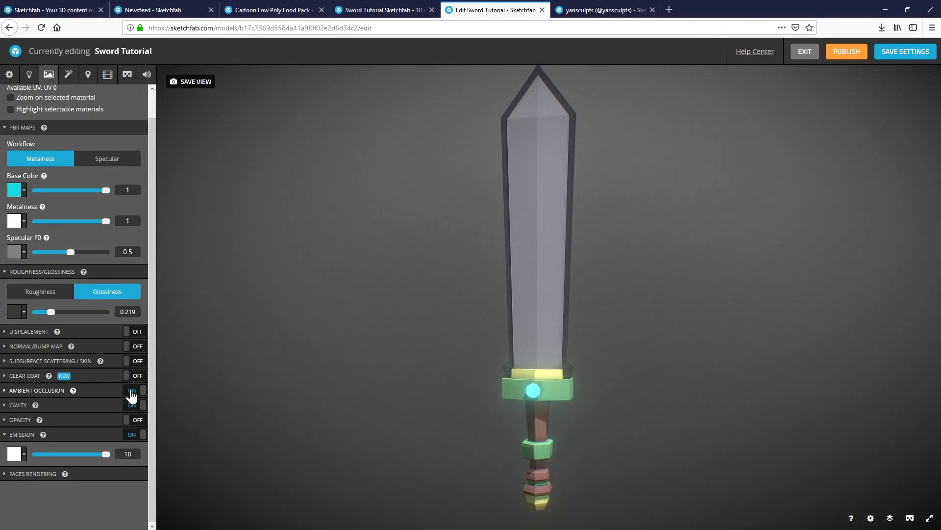
pyautogui.scroll(1, 129, 390)
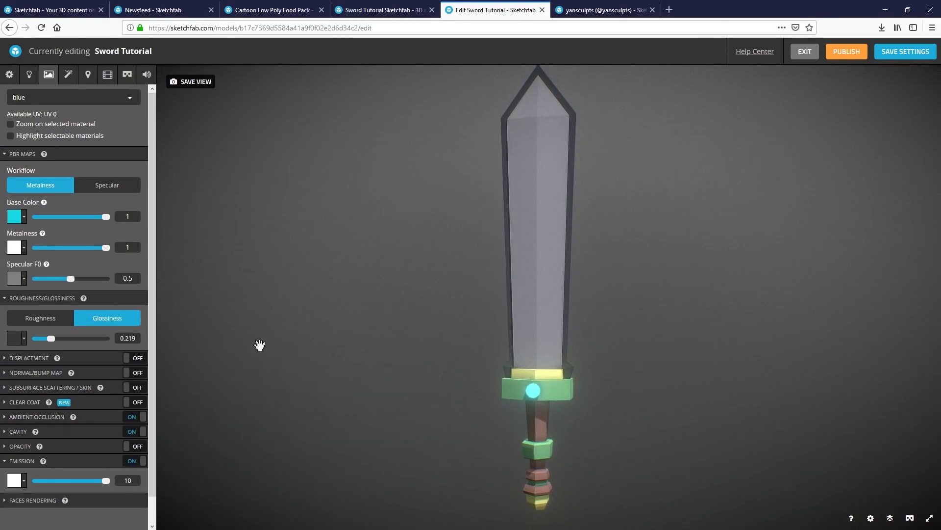
pyautogui.click(68, 74)
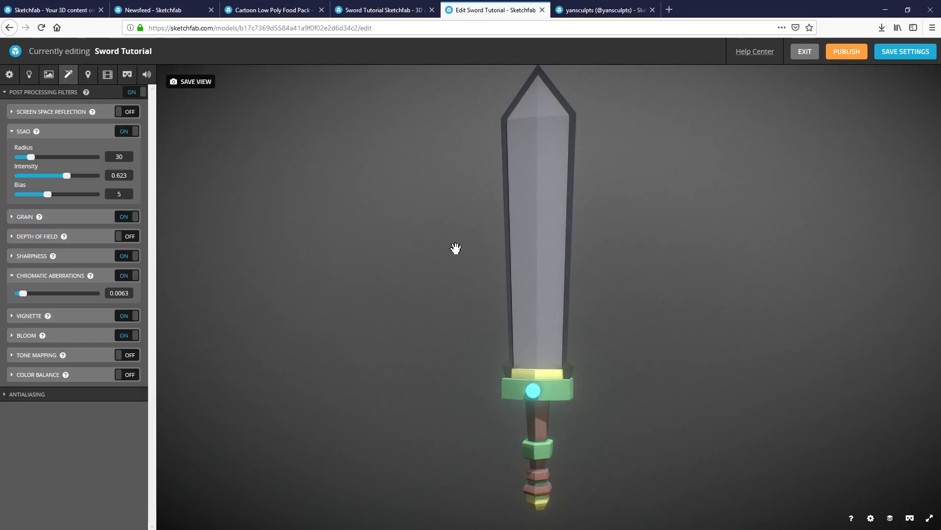
pyautogui.moveTo(456, 254)
pyautogui.mouseDown()
pyautogui.moveTo(492, 255)
pyautogui.moveTo(455, 254)
pyautogui.mouseUp()
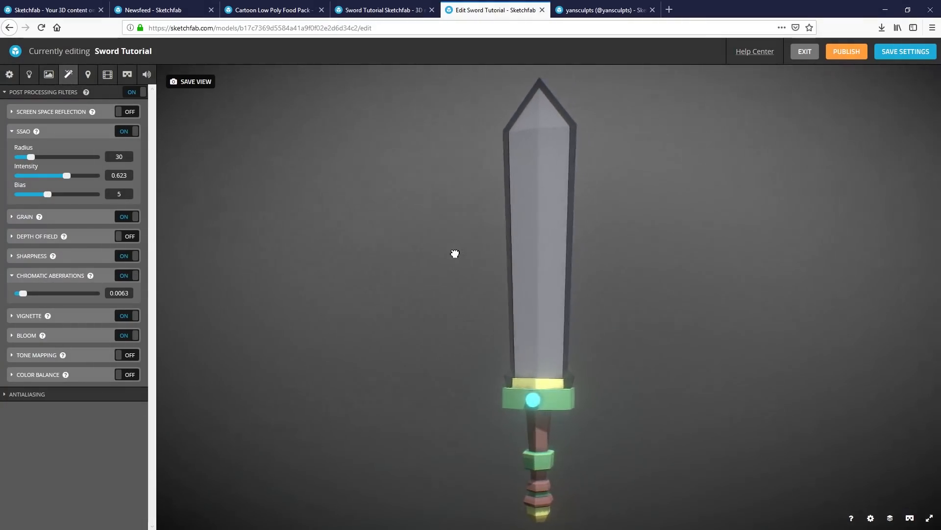
# Enable ground shadows with the Shadow Catcher in the lighting settings and set their intensity to 0.64
pyautogui.click(29, 74)
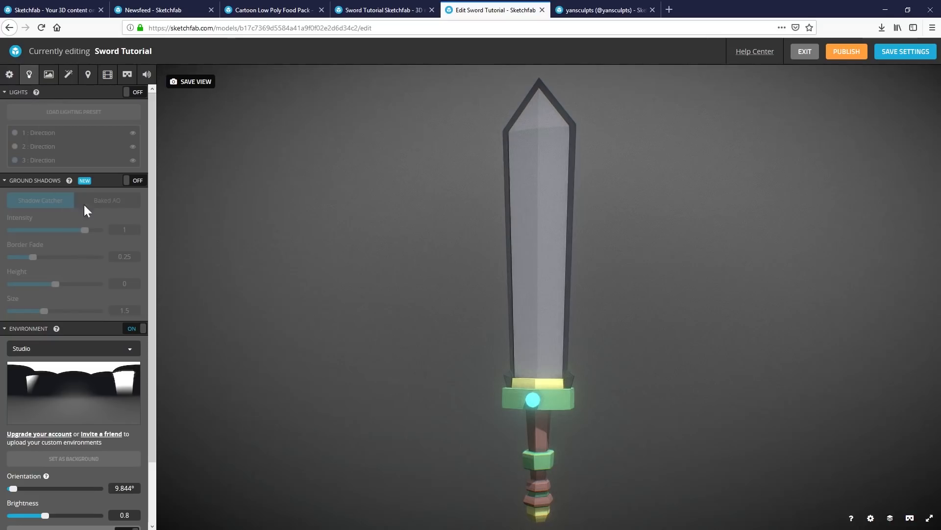
pyautogui.moveTo(418, 323); pyautogui.dragTo(454, 296)
pyautogui.click(137, 180)
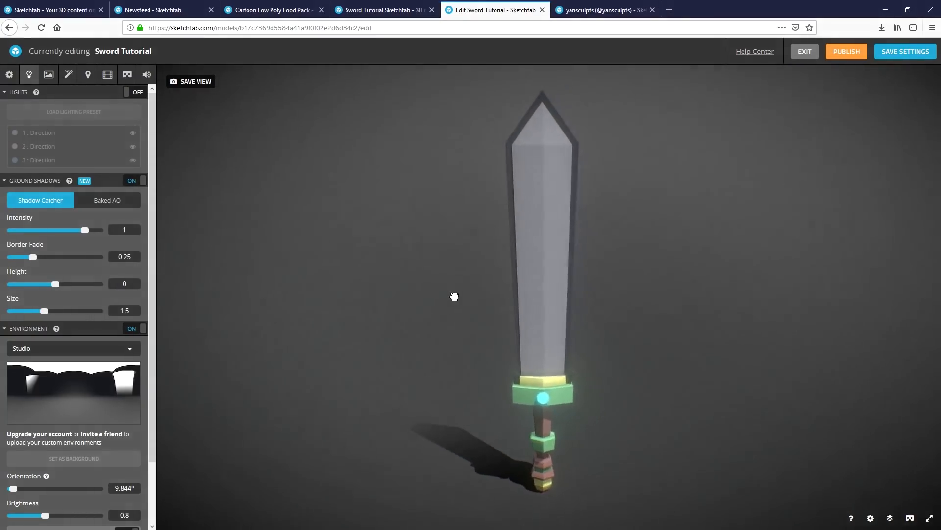
pyautogui.moveTo(86, 229); pyautogui.dragTo(58, 228)
pyautogui.moveTo(511, 261)
pyautogui.mouseDown()
pyautogui.moveTo(477, 250)
pyautogui.moveTo(527, 251)
pyautogui.moveTo(500, 253)
pyautogui.mouseUp()
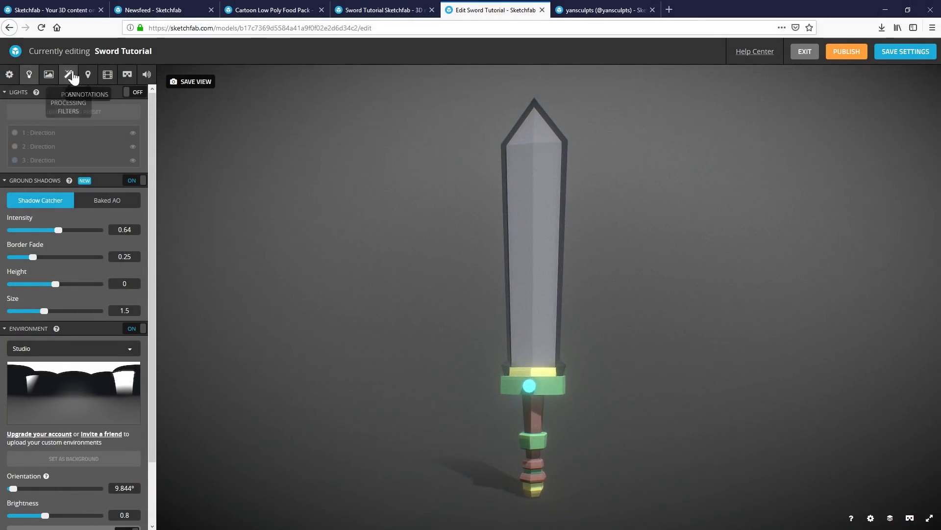
# Set the amount of the Grain post-processing filter to 0.106
pyautogui.click(68, 74)
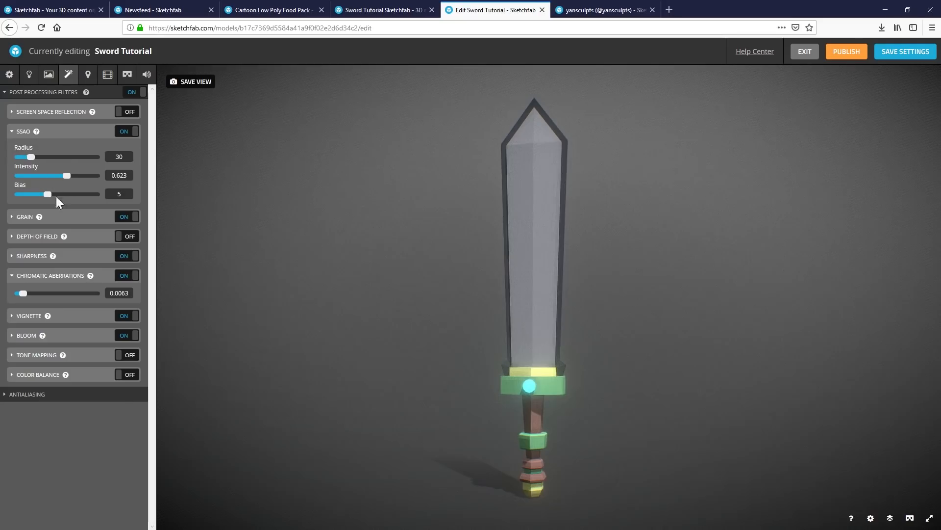
pyautogui.click(56, 222)
pyautogui.moveTo(42, 234); pyautogui.dragTo(32, 233)
pyautogui.moveTo(532, 230); pyautogui.dragTo(529, 230)
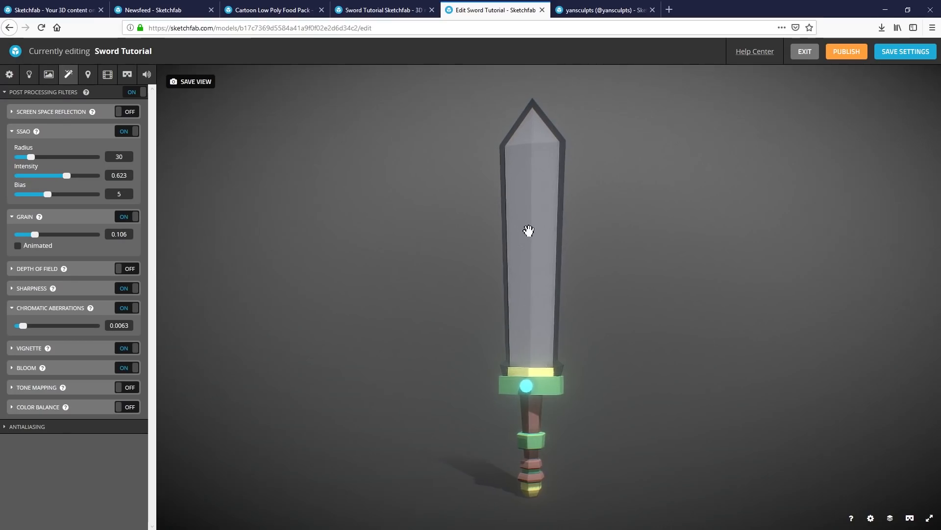
pyautogui.moveTo(621, 257); pyautogui.dragTo(622, 259)
pyautogui.scroll(1, 622, 257)
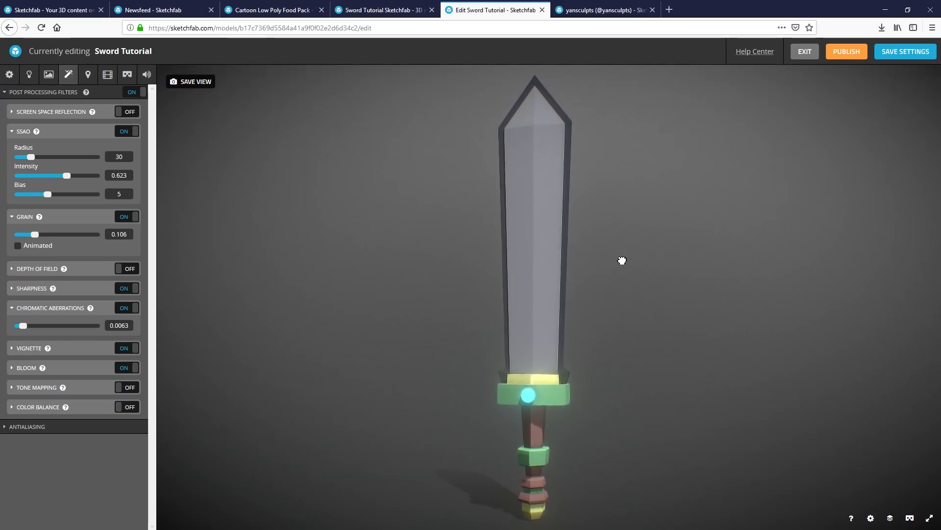
# Save the 3D settings and, on the model page, save a straight front view of the whole sword as the default view
pyautogui.click(889, 51)
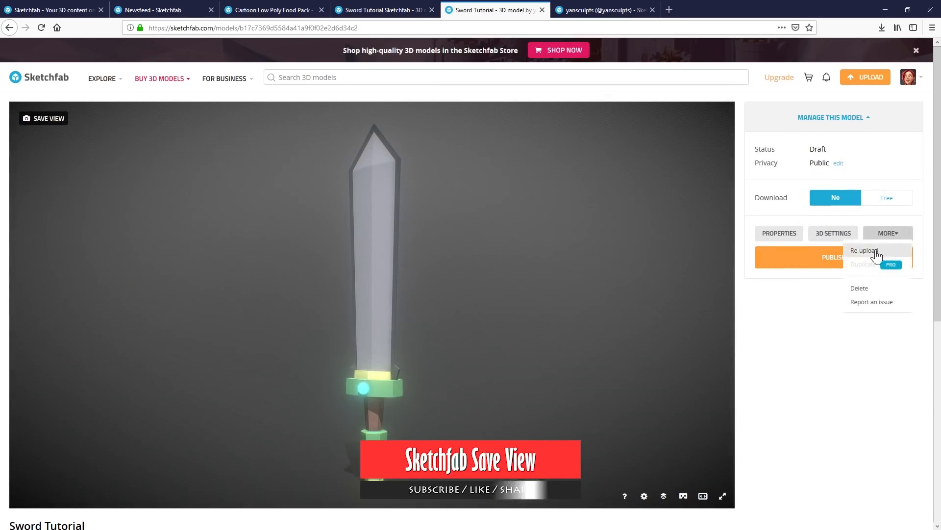
pyautogui.moveTo(276, 265)
pyautogui.mouseDown()
pyautogui.moveTo(324, 265)
pyautogui.moveTo(271, 268)
pyautogui.mouseUp()
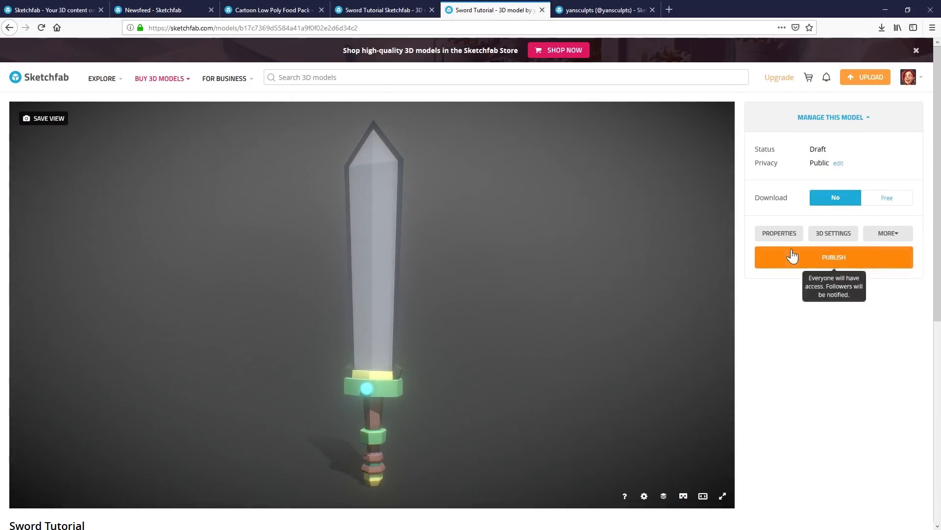
pyautogui.moveTo(264, 258)
pyautogui.mouseDown()
pyautogui.moveTo(288, 256)
pyautogui.moveTo(256, 258)
pyautogui.mouseUp()
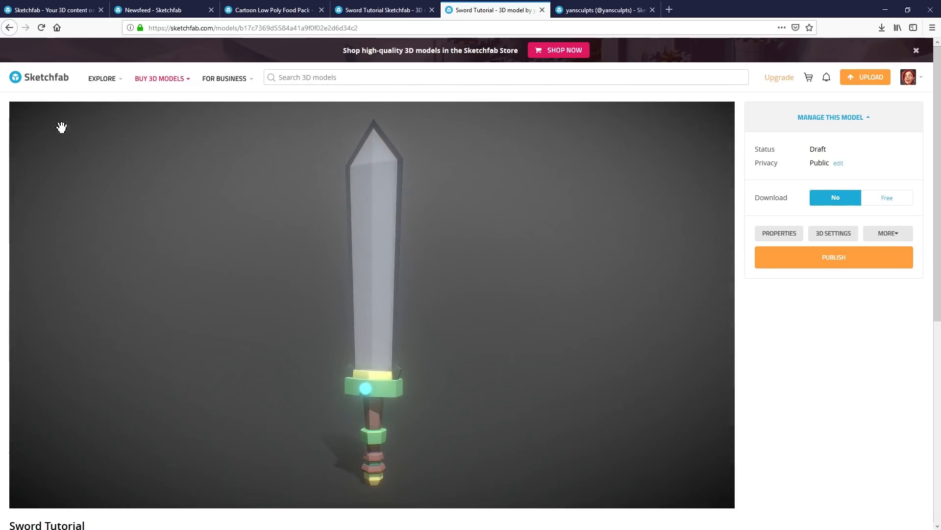
pyautogui.moveTo(202, 228); pyautogui.dragTo(229, 233)
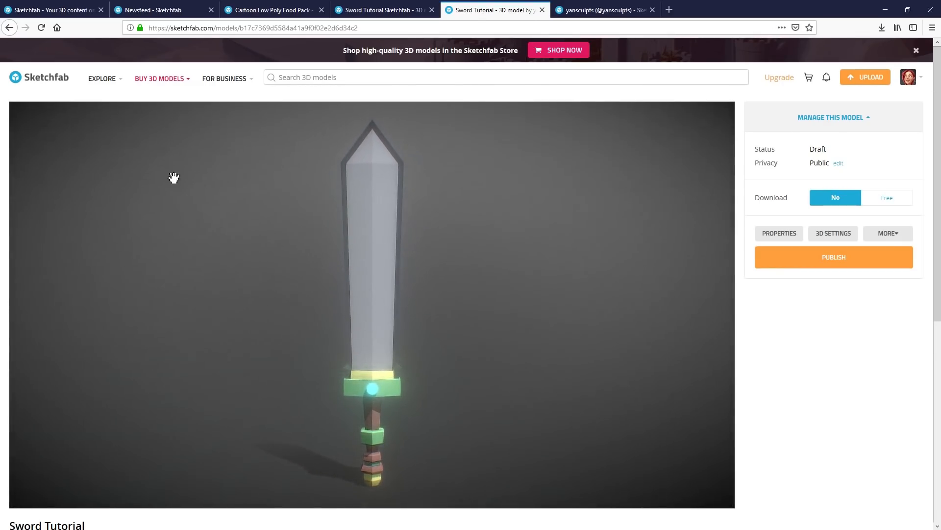
pyautogui.click(44, 119)
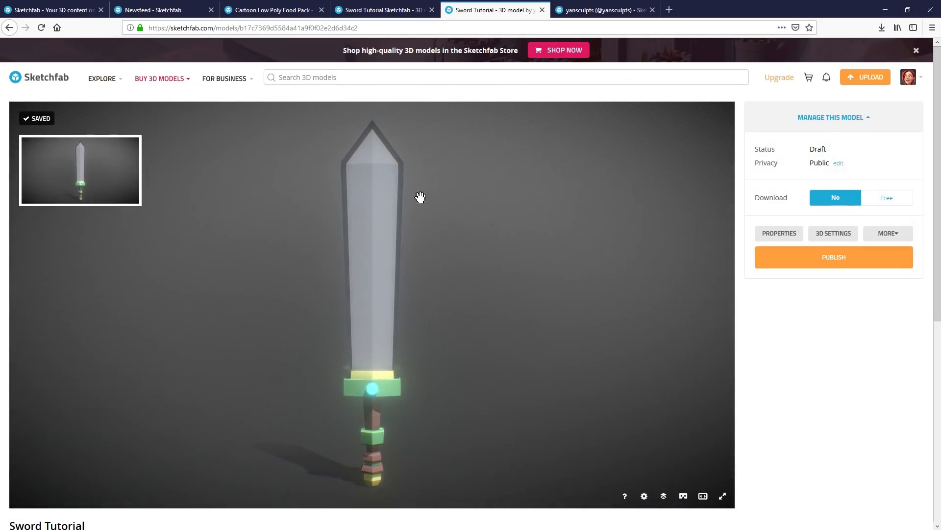
pyautogui.moveTo(485, 298); pyautogui.dragTo(525, 301)
pyautogui.scroll(3, 517, 299)
pyautogui.scroll(-5, 518, 299)
pyautogui.scroll(3, 517, 300)
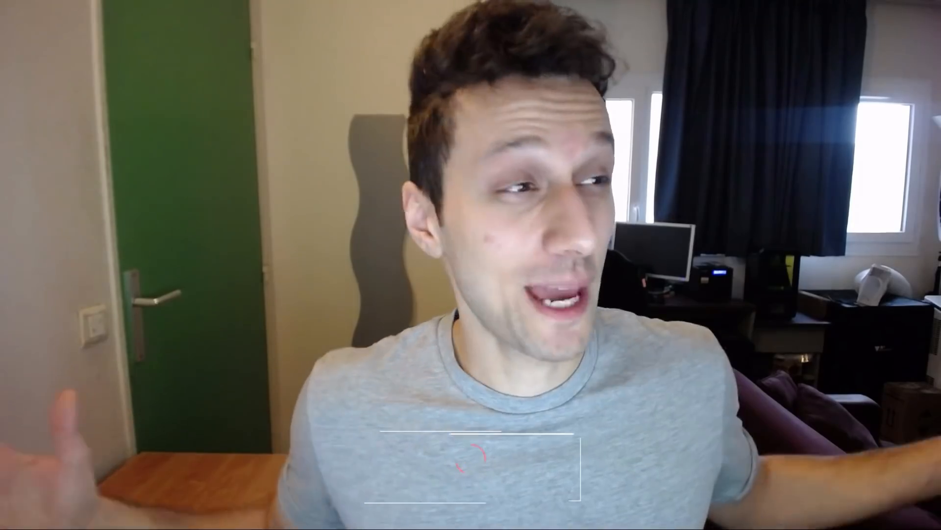